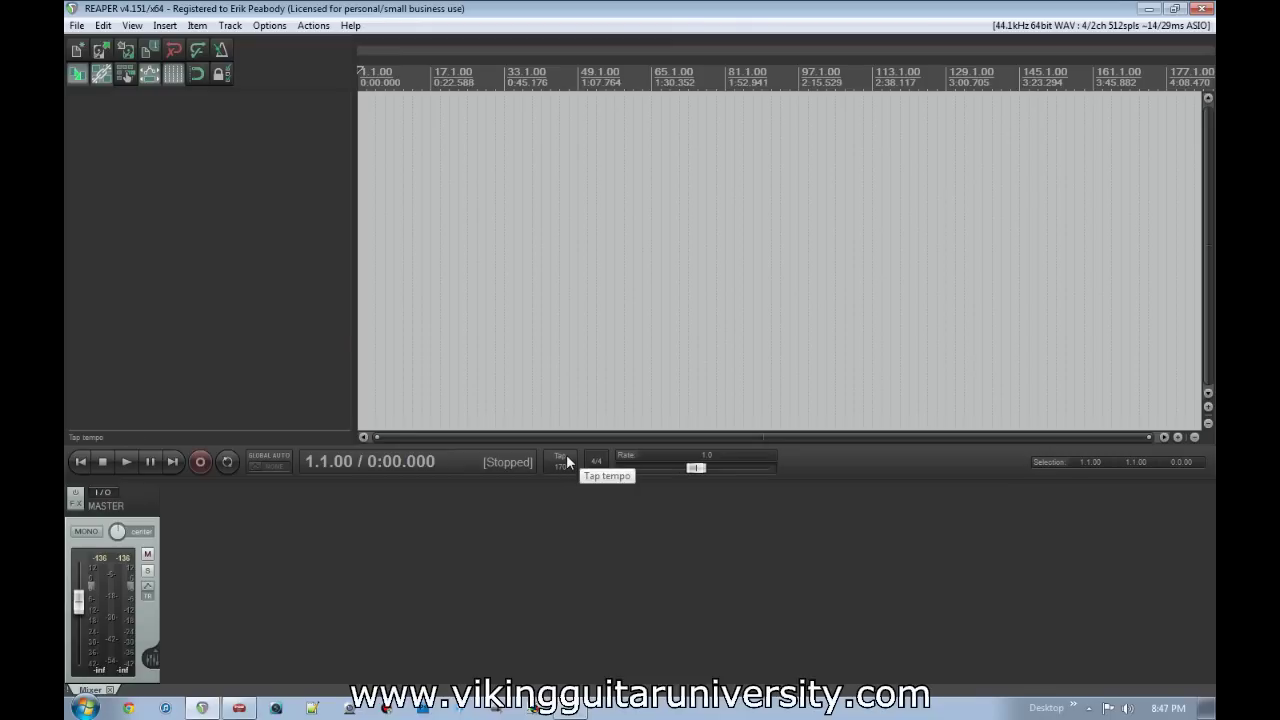
Step: Set the project tempo to 118 BPM by tapping it in
{"action": "left_click", "coordinate": [567, 461]}
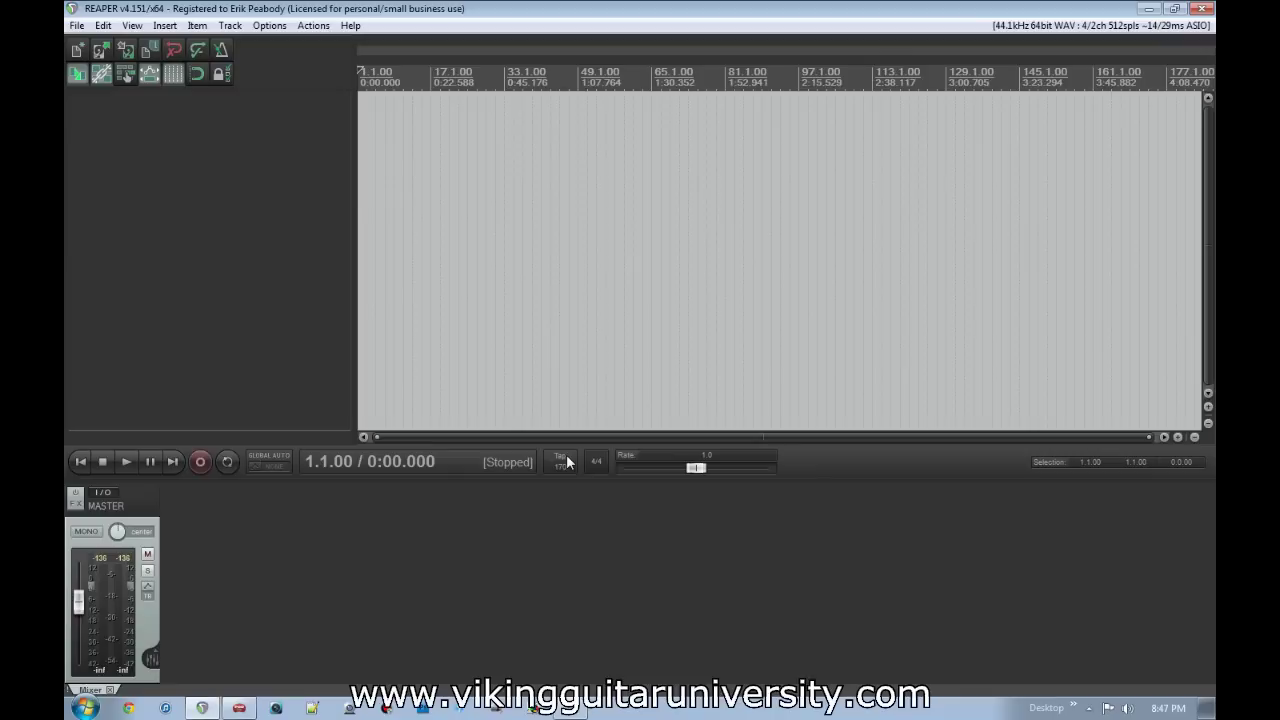
{"action": "left_click", "coordinate": [567, 461]}
{"action": "left_click", "coordinate": [567, 461]}
{"action": "left_click", "coordinate": [567, 461]}
{"action": "left_click", "coordinate": [567, 461]}
{"action": "left_click", "coordinate": [567, 461]}
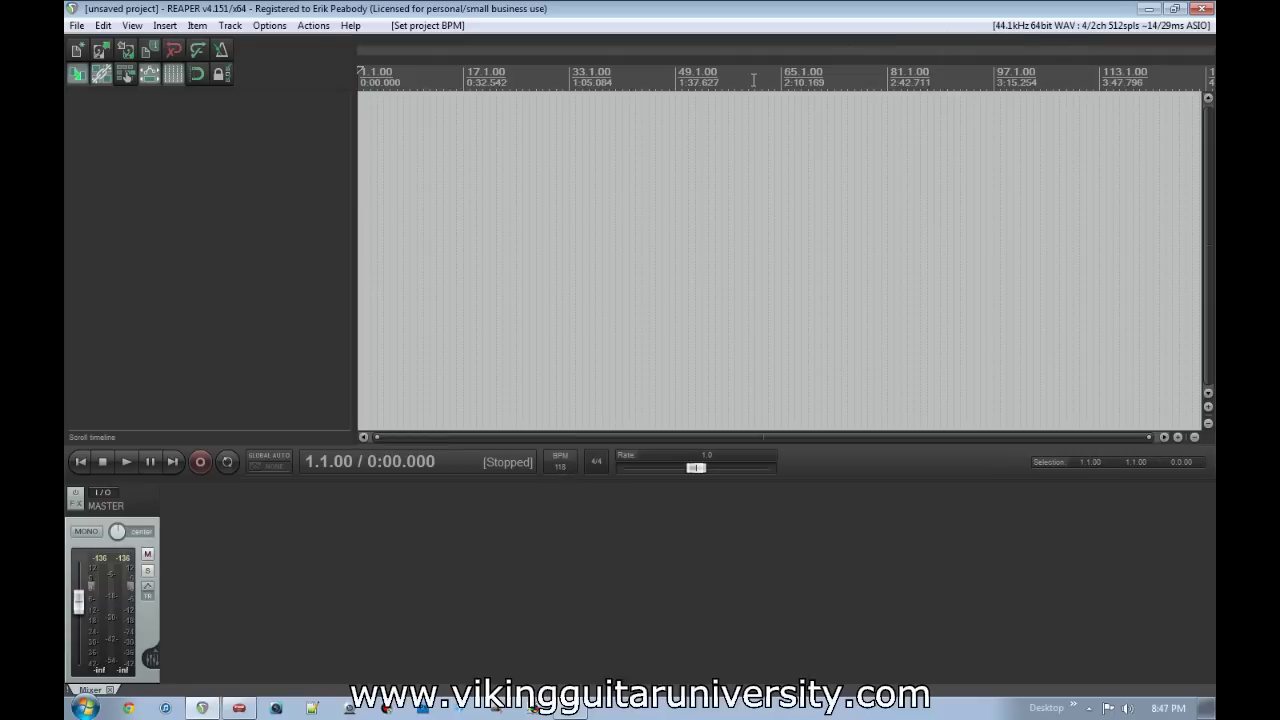
Step: Check that the audio device uses the ASIO TonePort UX2 driver and accept the device settings
{"action": "left_click", "coordinate": [1028, 30]}
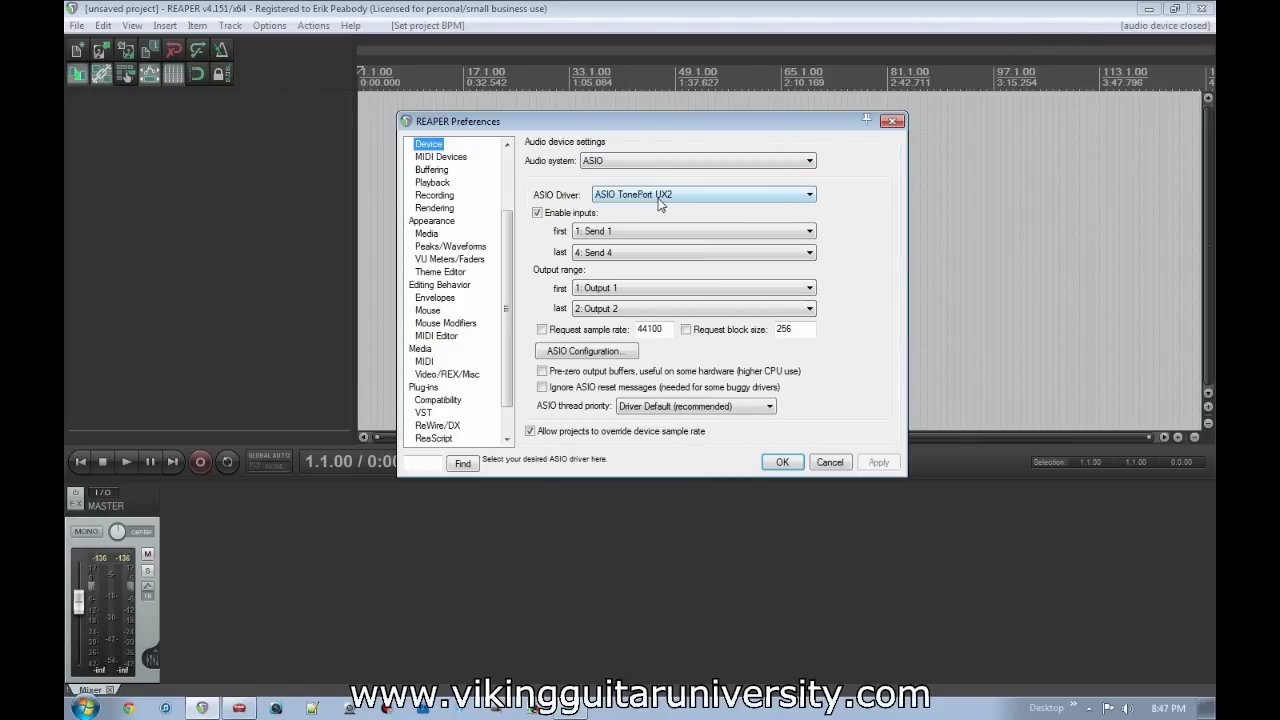
{"action": "left_click", "coordinate": [788, 464]}
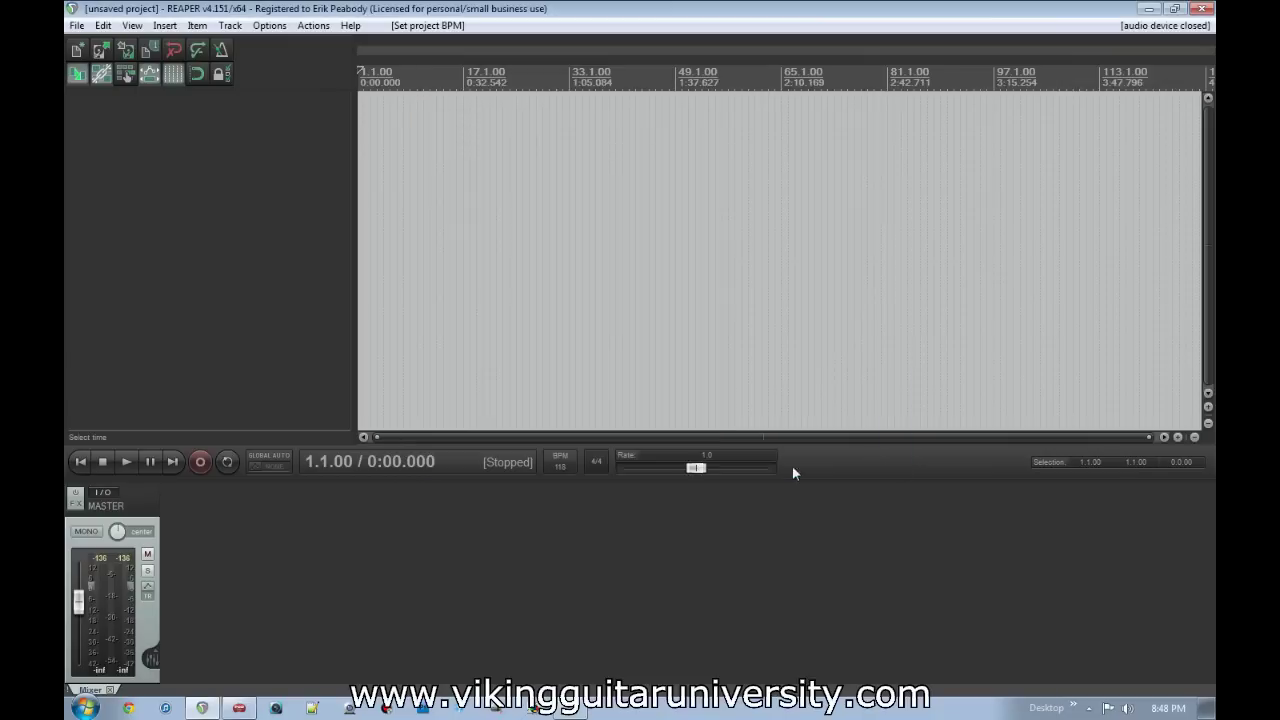
Step: Add a new track named Guitar 1 and make it taller to reveal its volume and input controls
{"action": "double_click", "coordinate": [170, 125]}
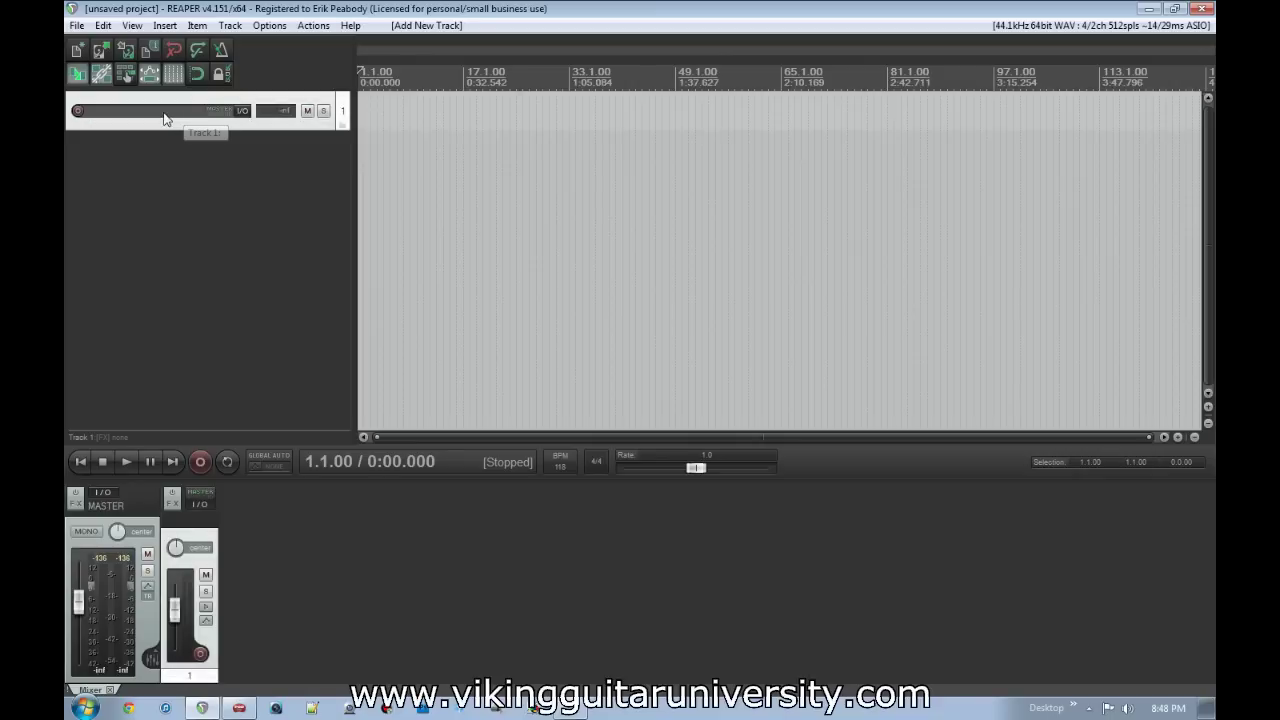
{"action": "type", "text": "Guitar"}
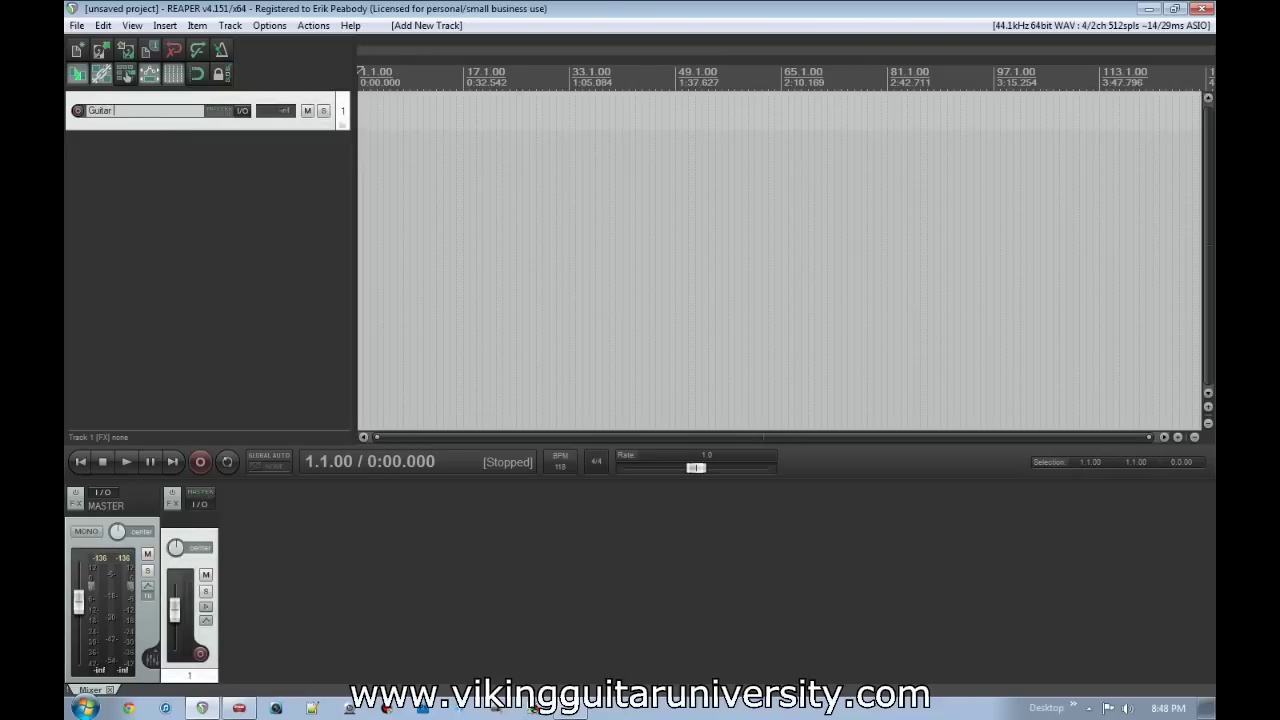
{"action": "key", "text": "Return"}
{"action": "left_click_drag", "start_coordinate": [172, 128], "coordinate": [173, 172]}
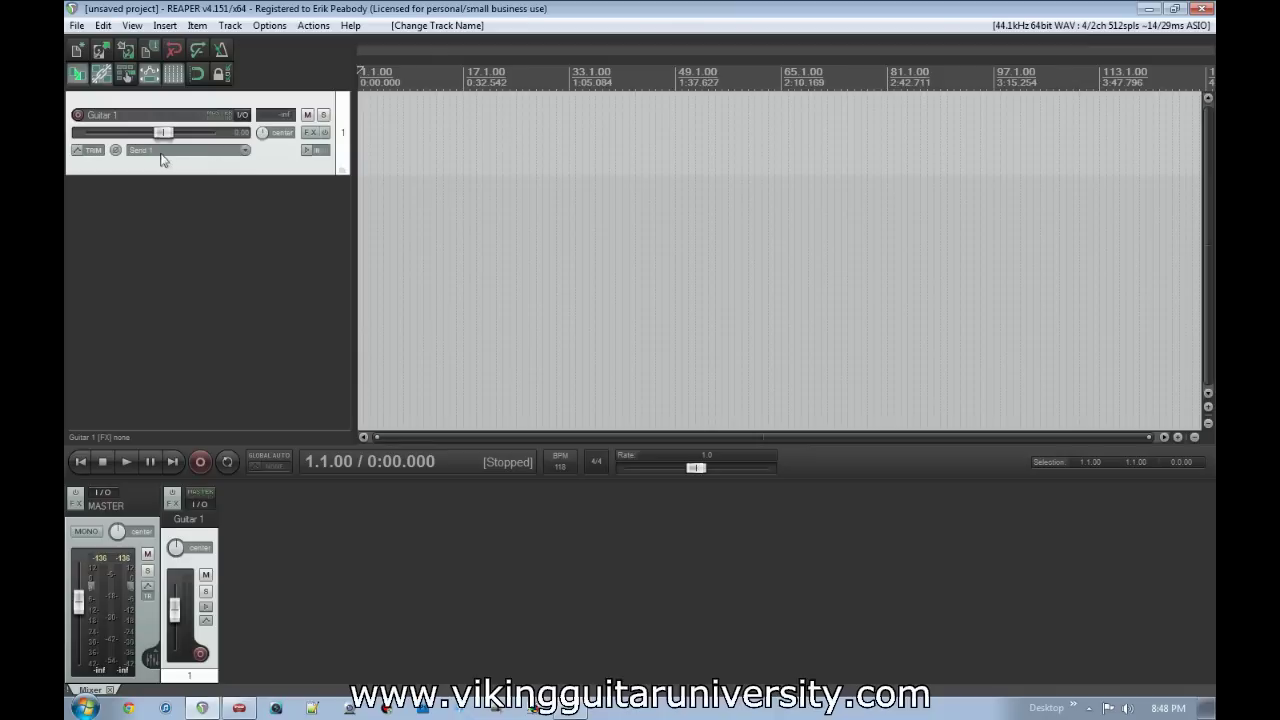
Step: Switch to Line 6 POD Farm, check the mixer's record send sources, and return to REAPER
{"action": "left_click", "coordinate": [239, 708]}
{"action": "left_click", "coordinate": [314, 318]}
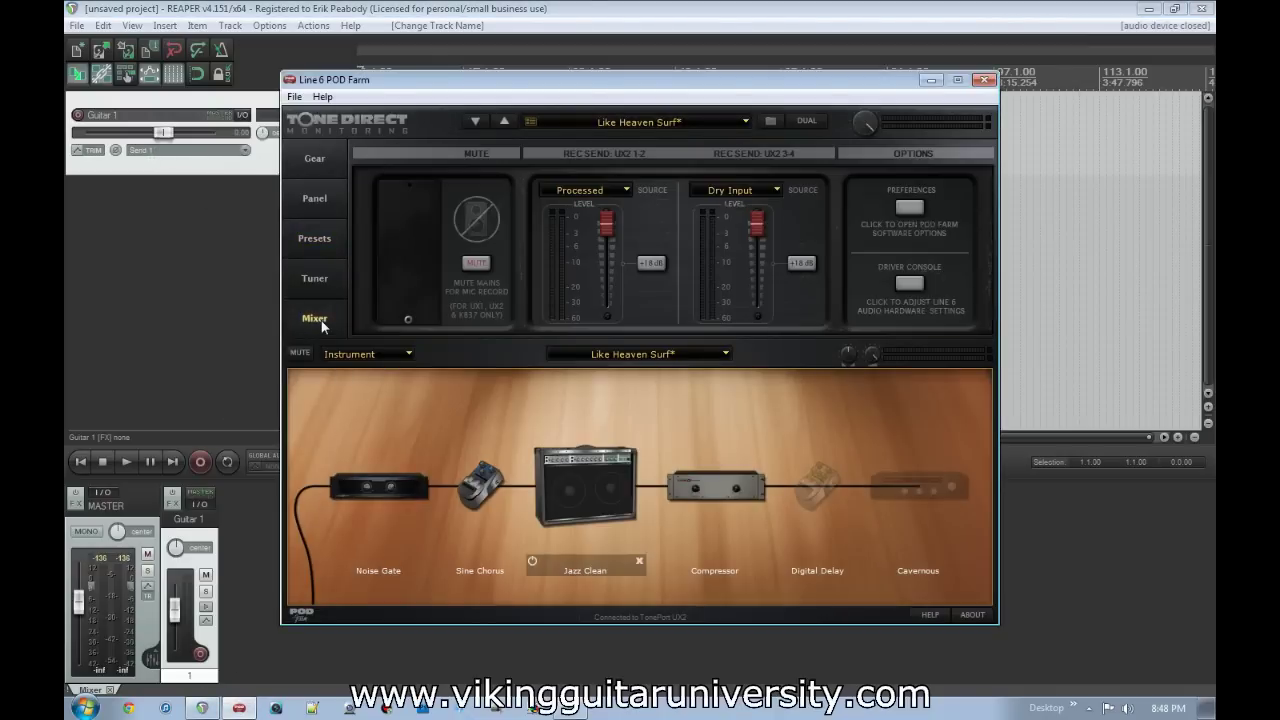
{"action": "left_click", "coordinate": [245, 267]}
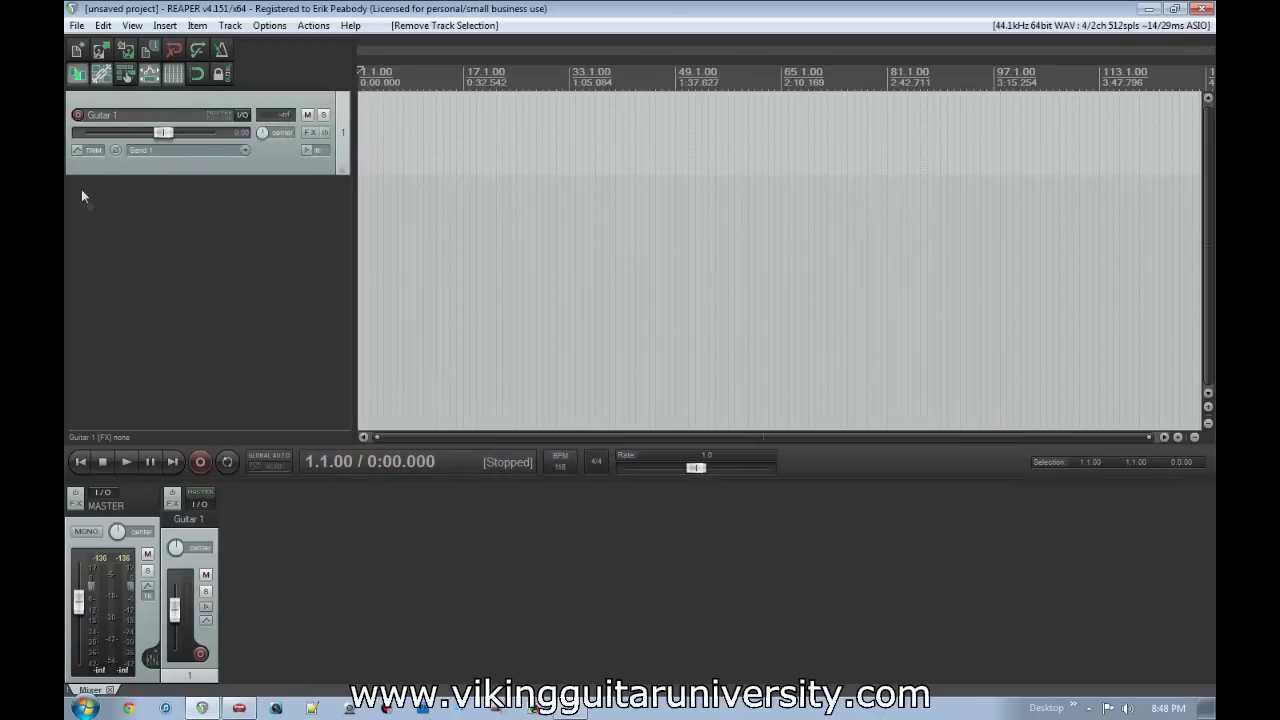
Step: Arm Guitar 1 for recording and enable the metronome at about +9 dB, checking the click in playback
{"action": "left_click", "coordinate": [80, 118]}
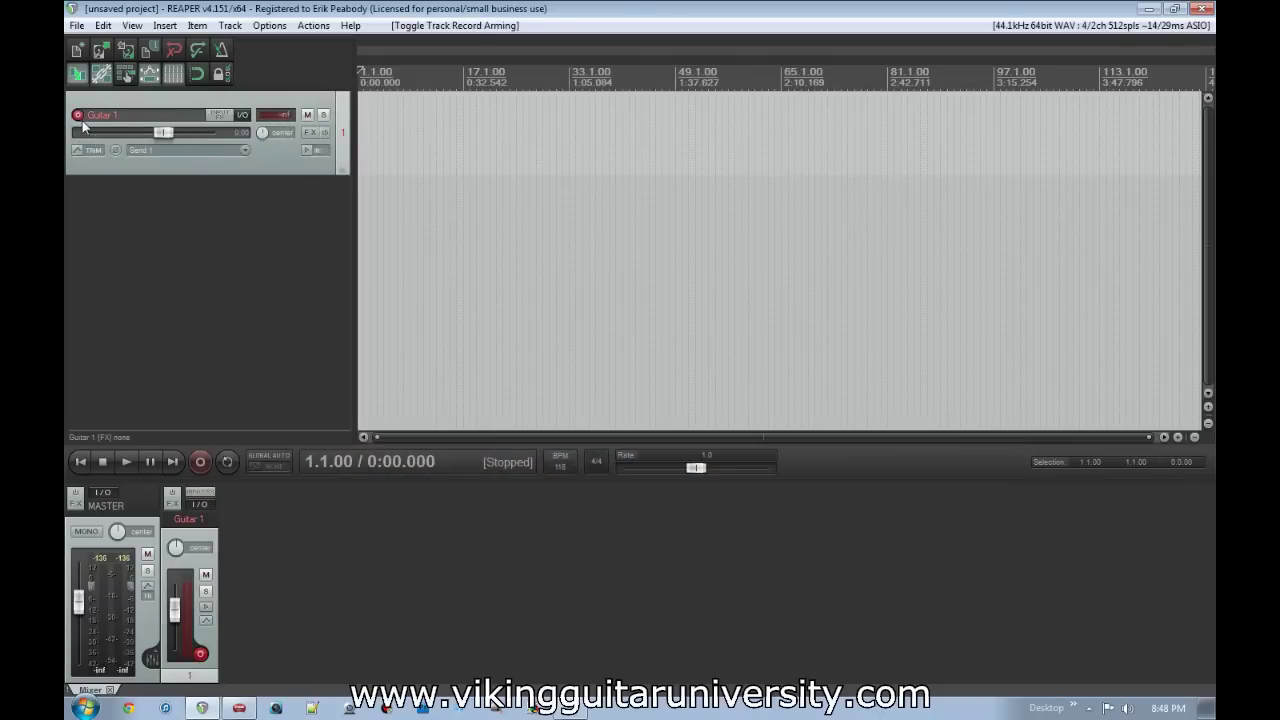
{"action": "right_click", "coordinate": [222, 52]}
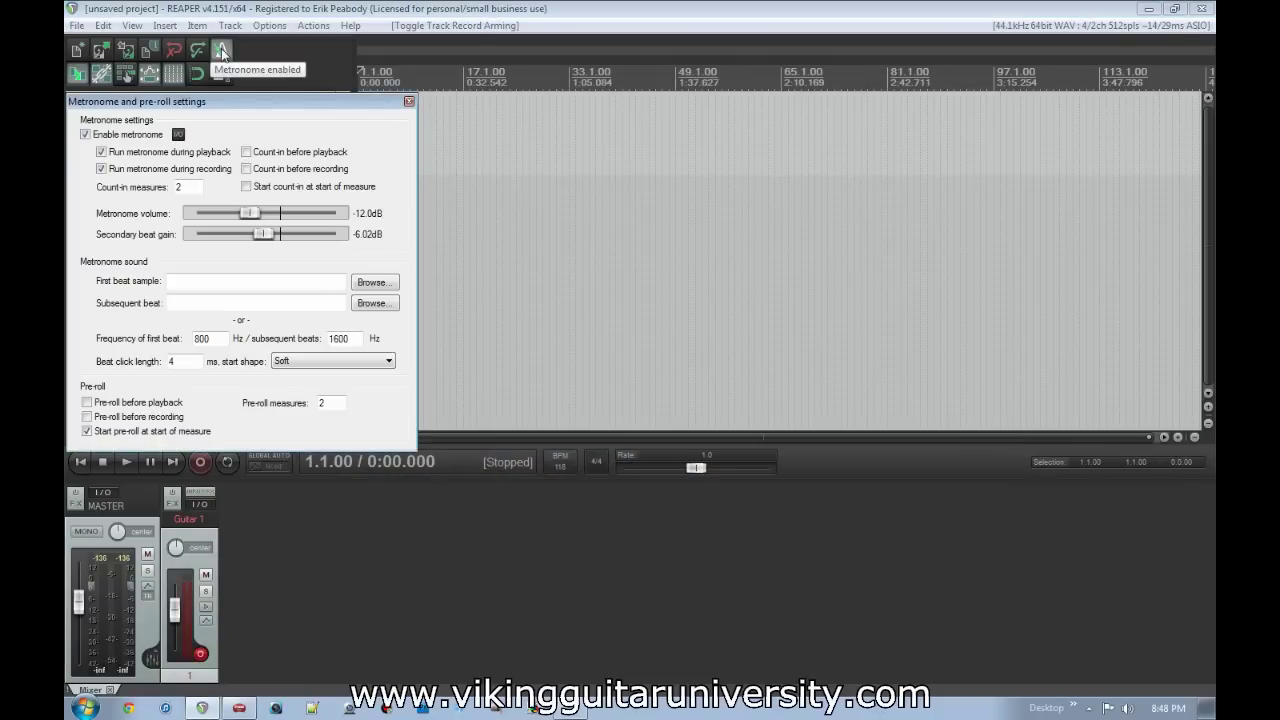
{"action": "left_click_drag", "start_coordinate": [262, 218], "coordinate": [302, 218]}
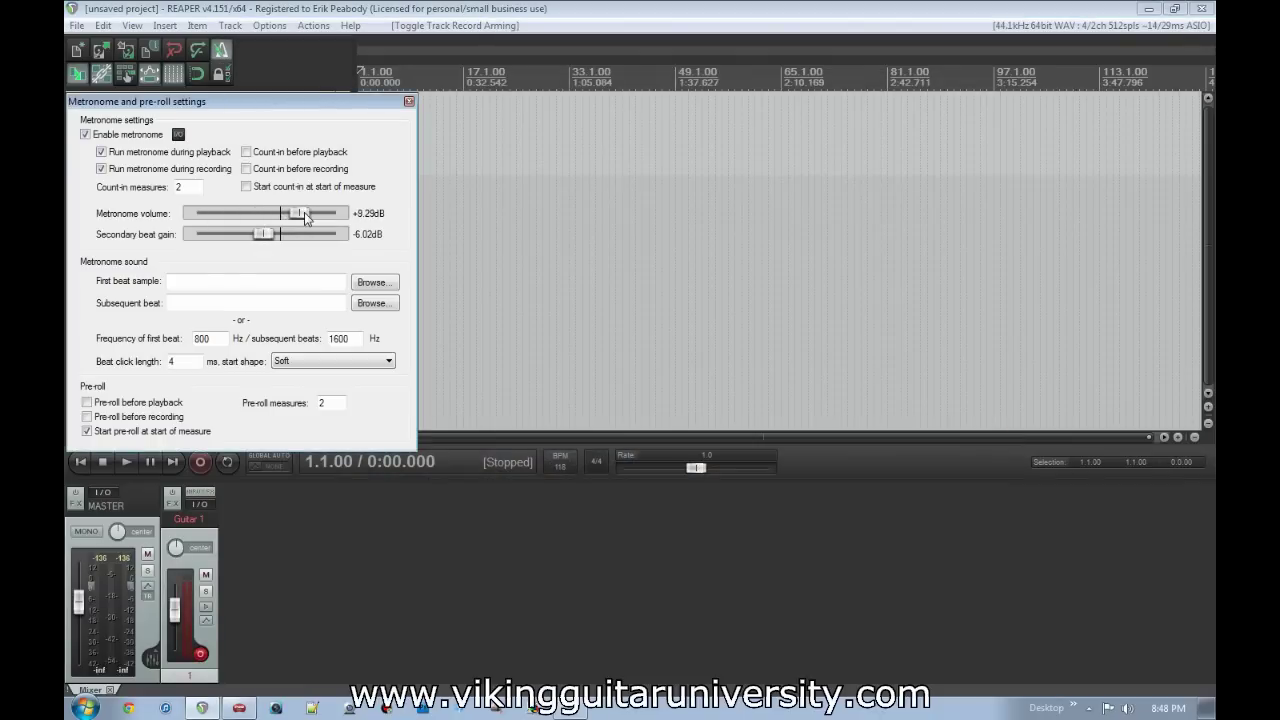
{"action": "left_click", "coordinate": [409, 101]}
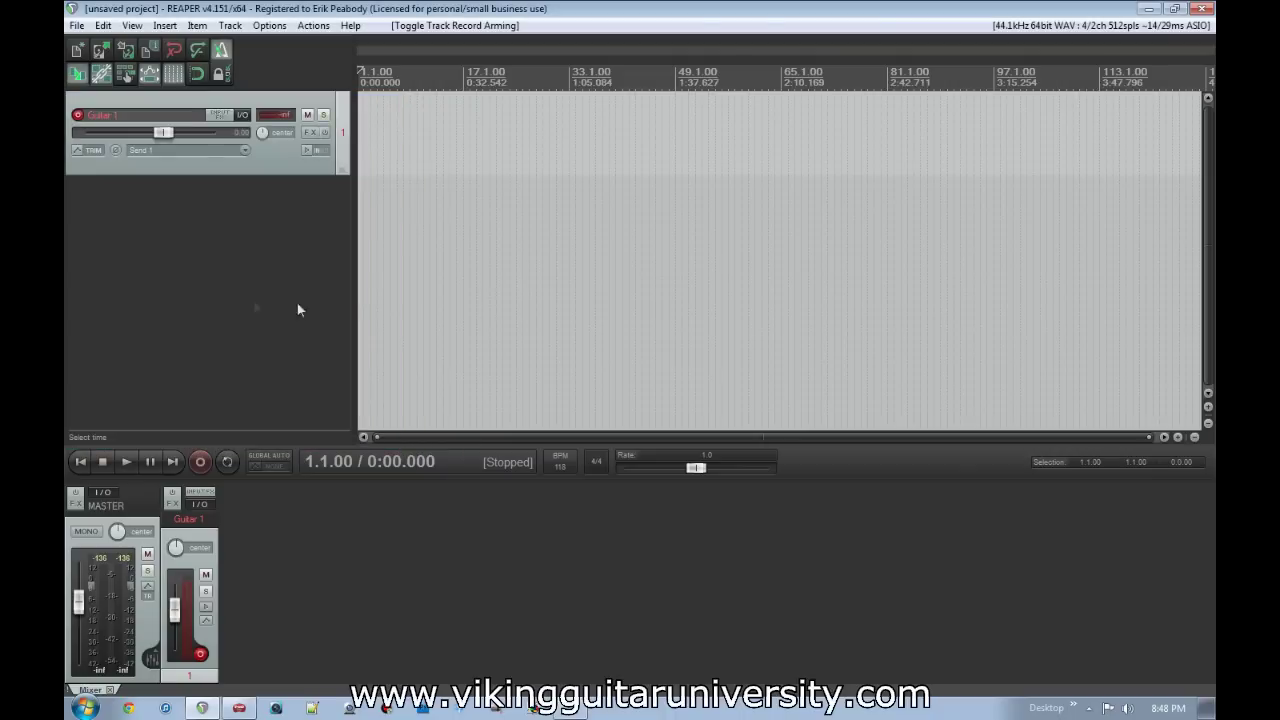
{"action": "key", "text": "space"}
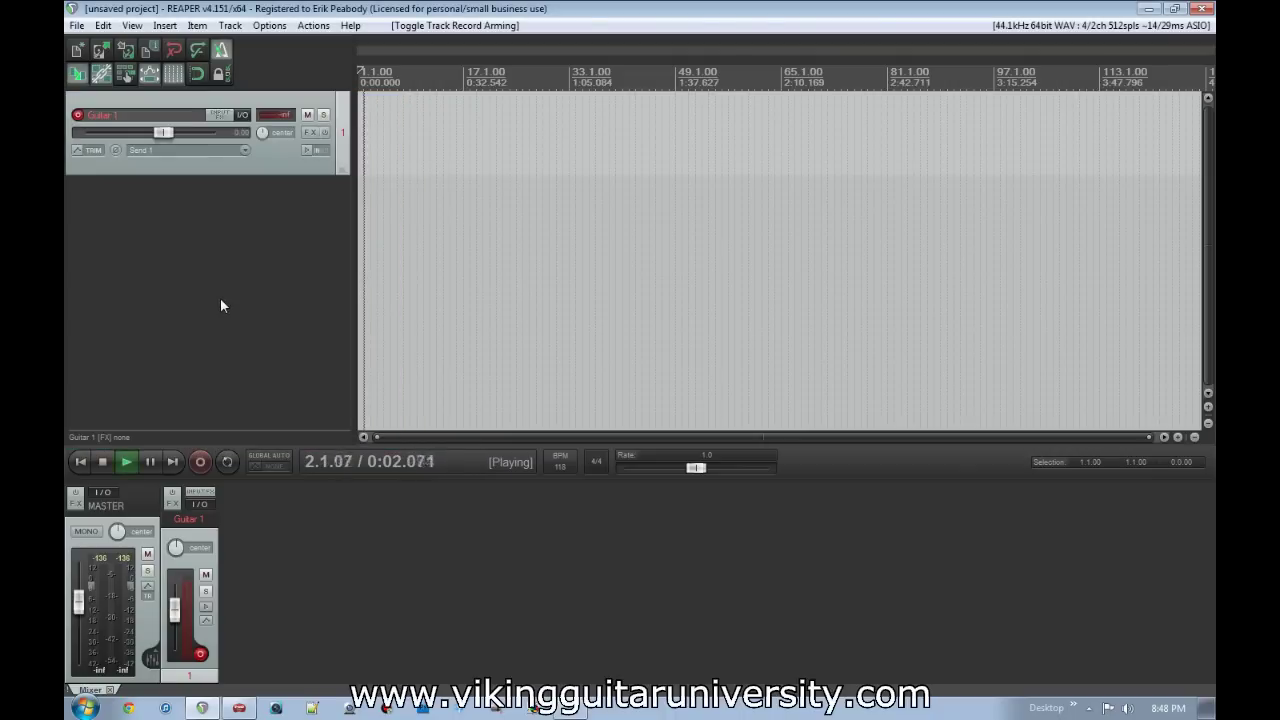
{"action": "key", "text": "space"}
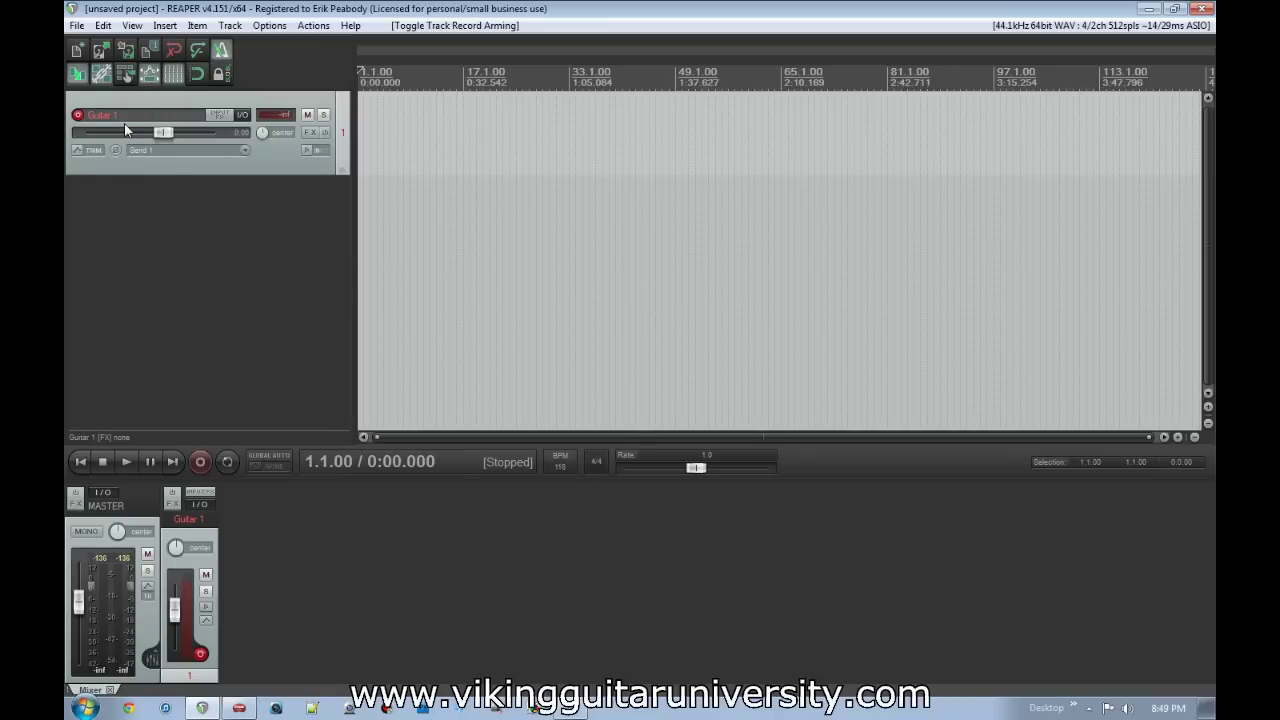
Step: Record a take on the Guitar 1 track from the Send 1 input and save the recorded file
{"action": "left_click", "coordinate": [223, 150]}
{"action": "left_click", "coordinate": [197, 153]}
{"action": "left_click", "coordinate": [169, 170]}
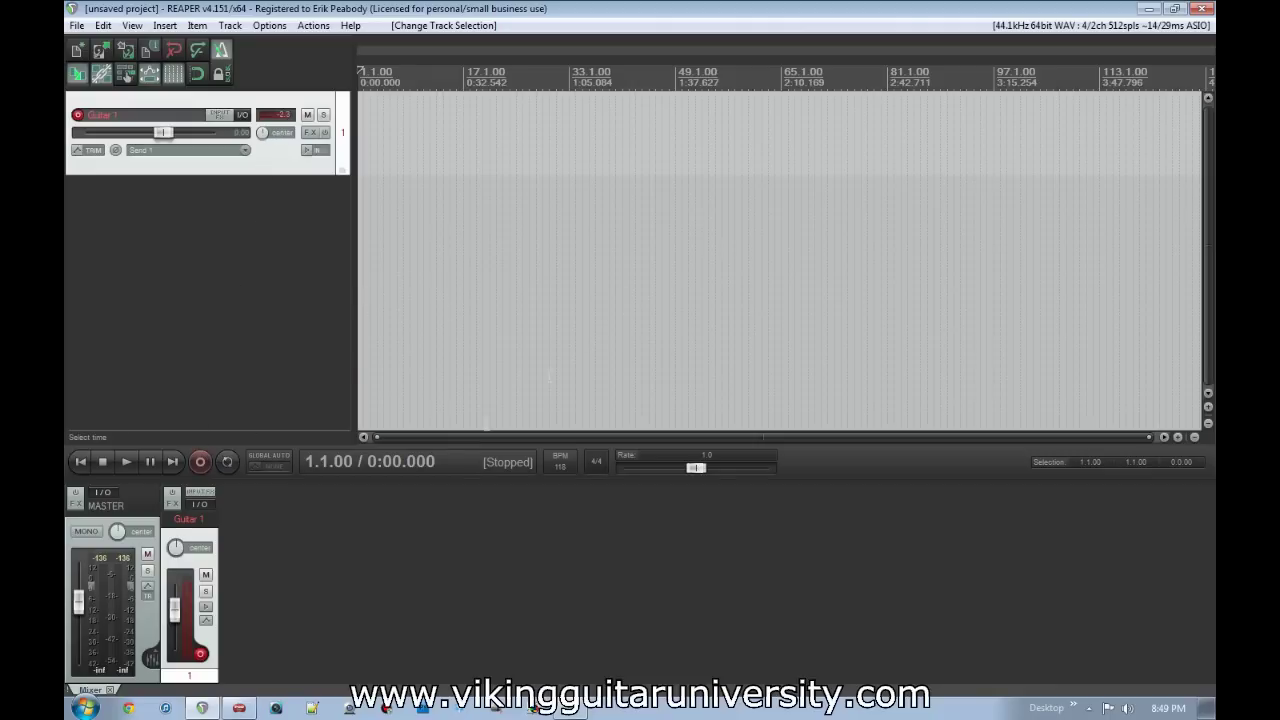
{"action": "left_click", "coordinate": [206, 464]}
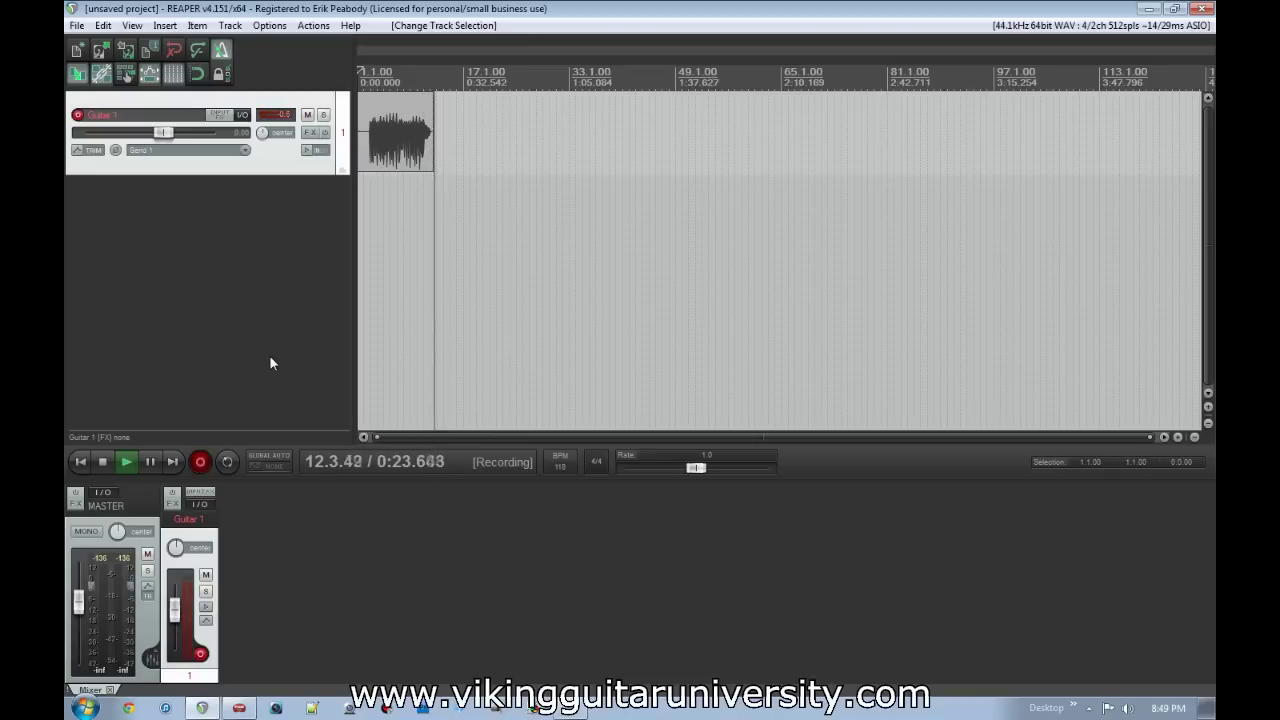
{"action": "key", "text": "space"}
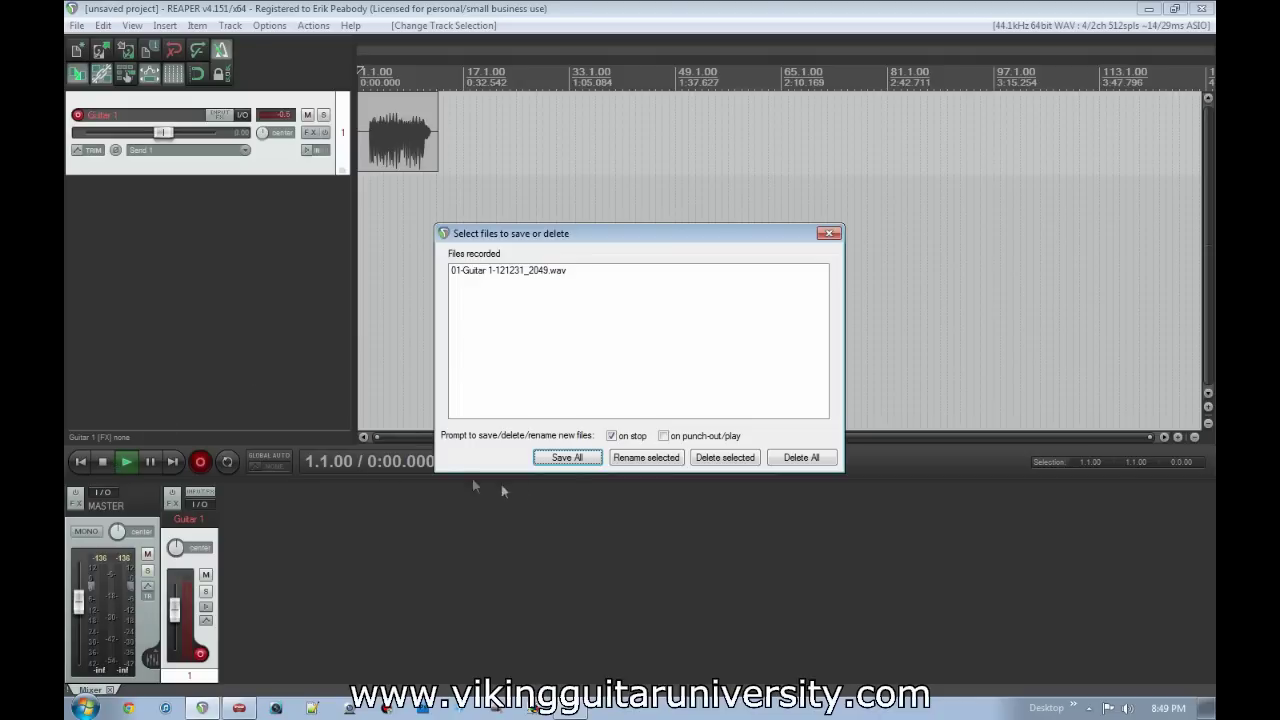
{"action": "left_click", "coordinate": [566, 457]}
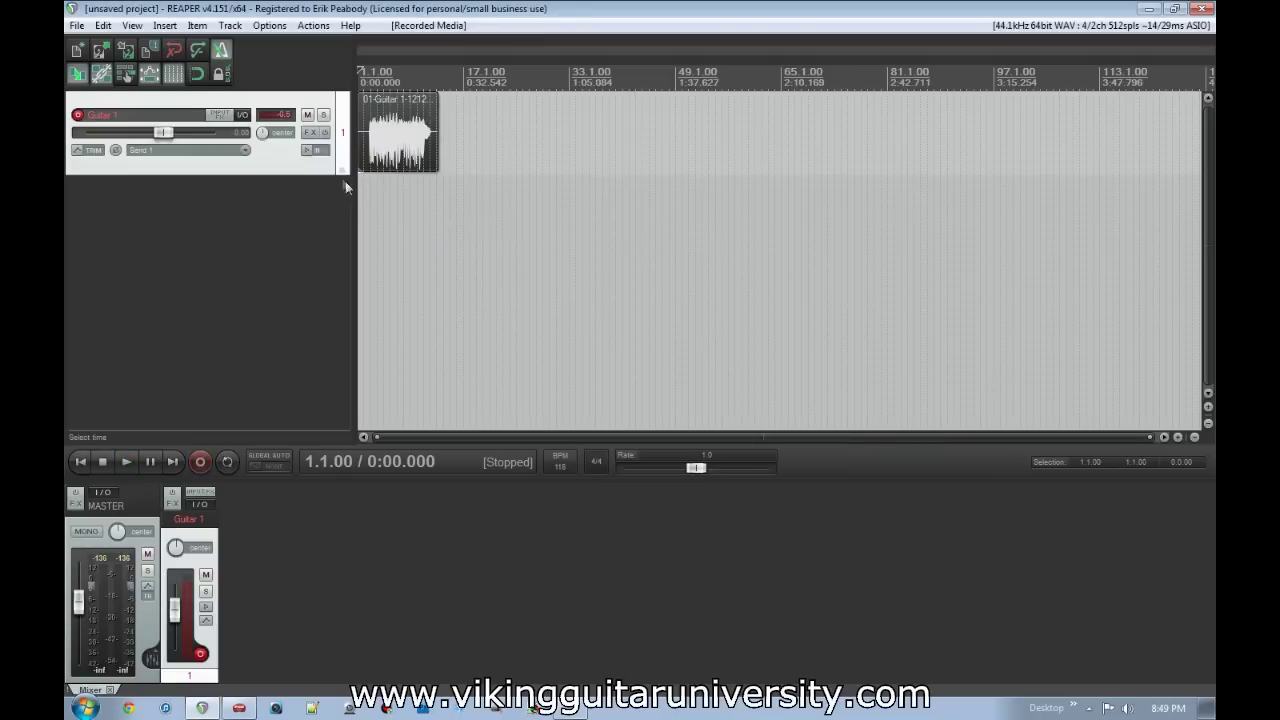
Step: Play back the recorded guitar take from just before its first note
{"action": "scroll", "coordinate": [456, 195], "scroll_direction": "up", "scroll_amount": 3}
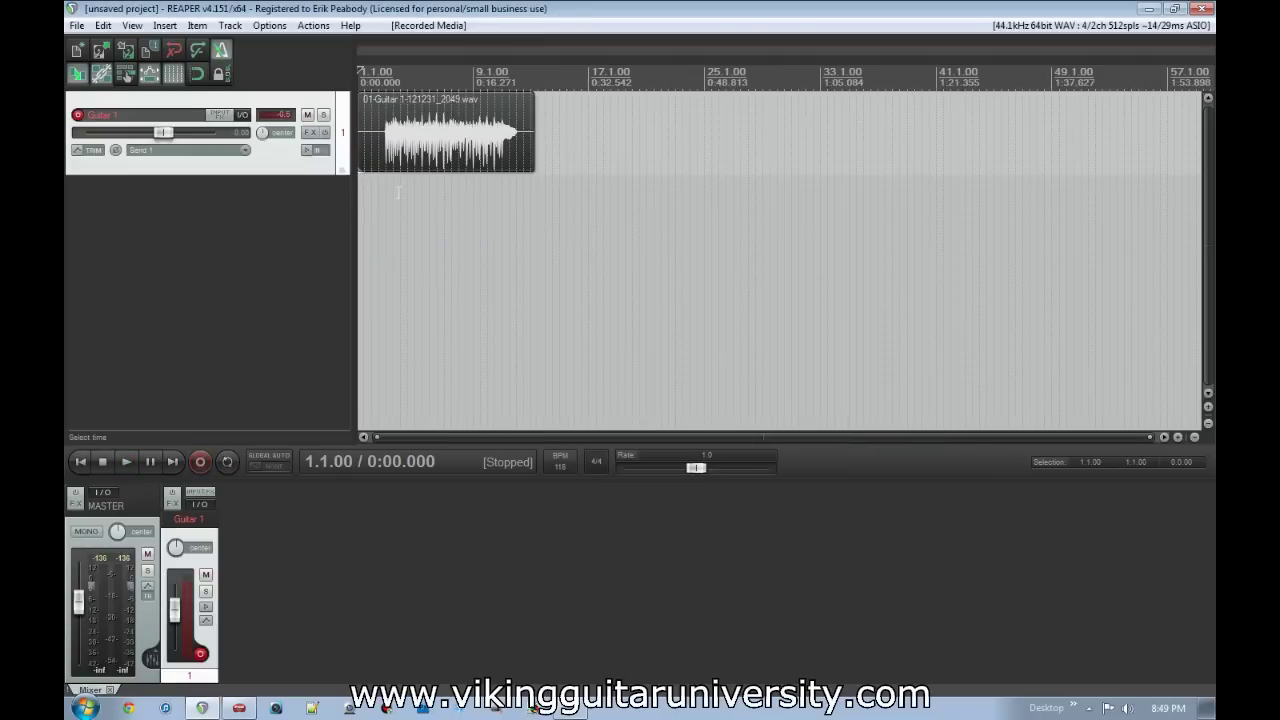
{"action": "scroll", "coordinate": [476, 200], "scroll_direction": "up", "scroll_amount": 4}
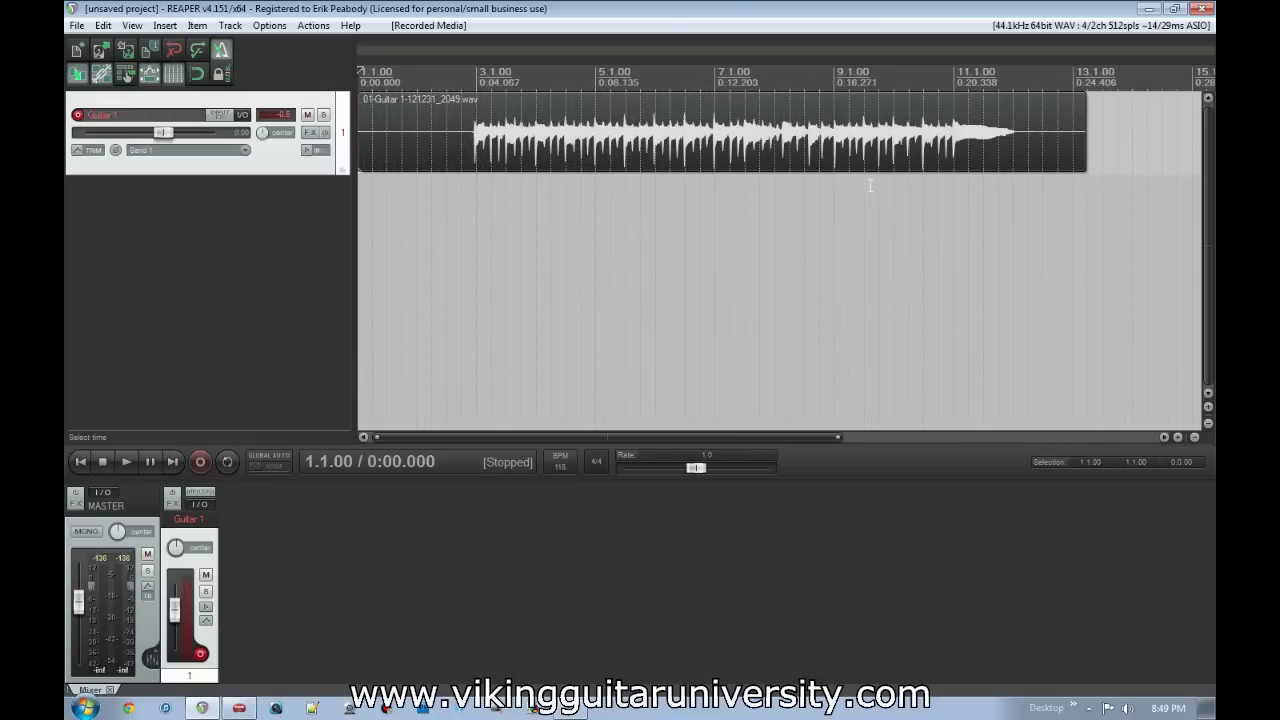
{"action": "left_click", "coordinate": [462, 207]}
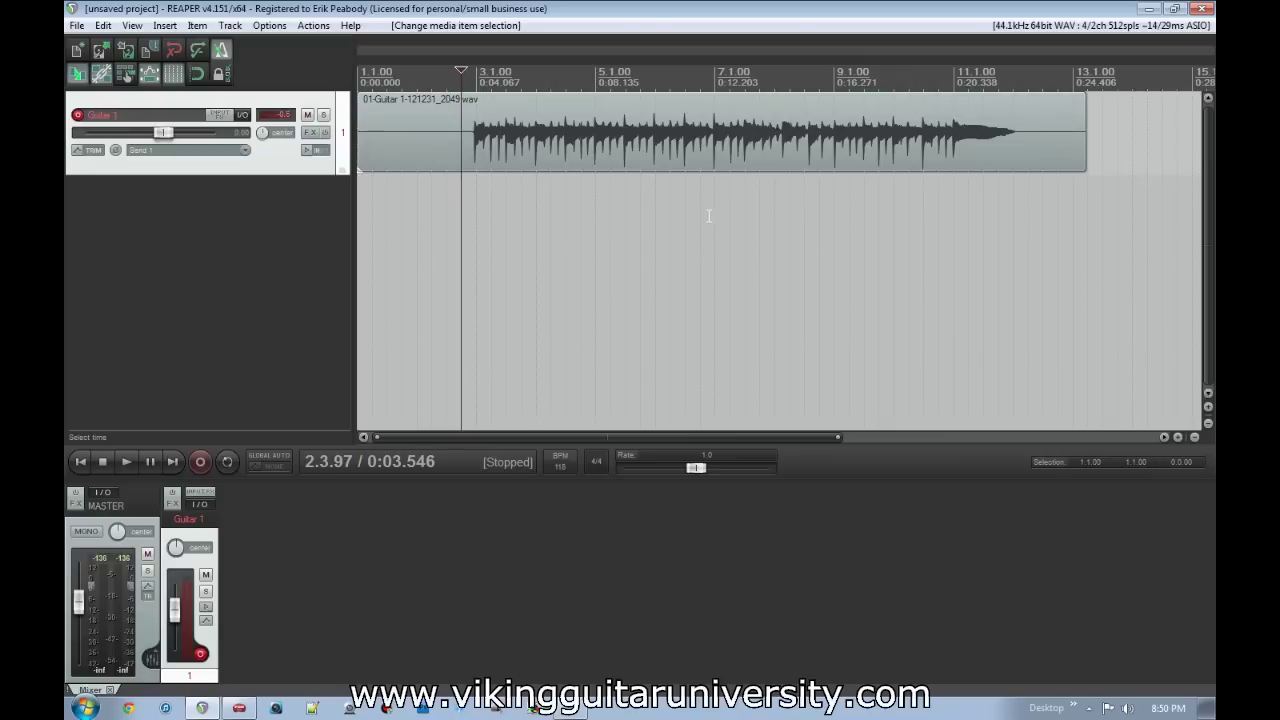
{"action": "key", "text": "space"}
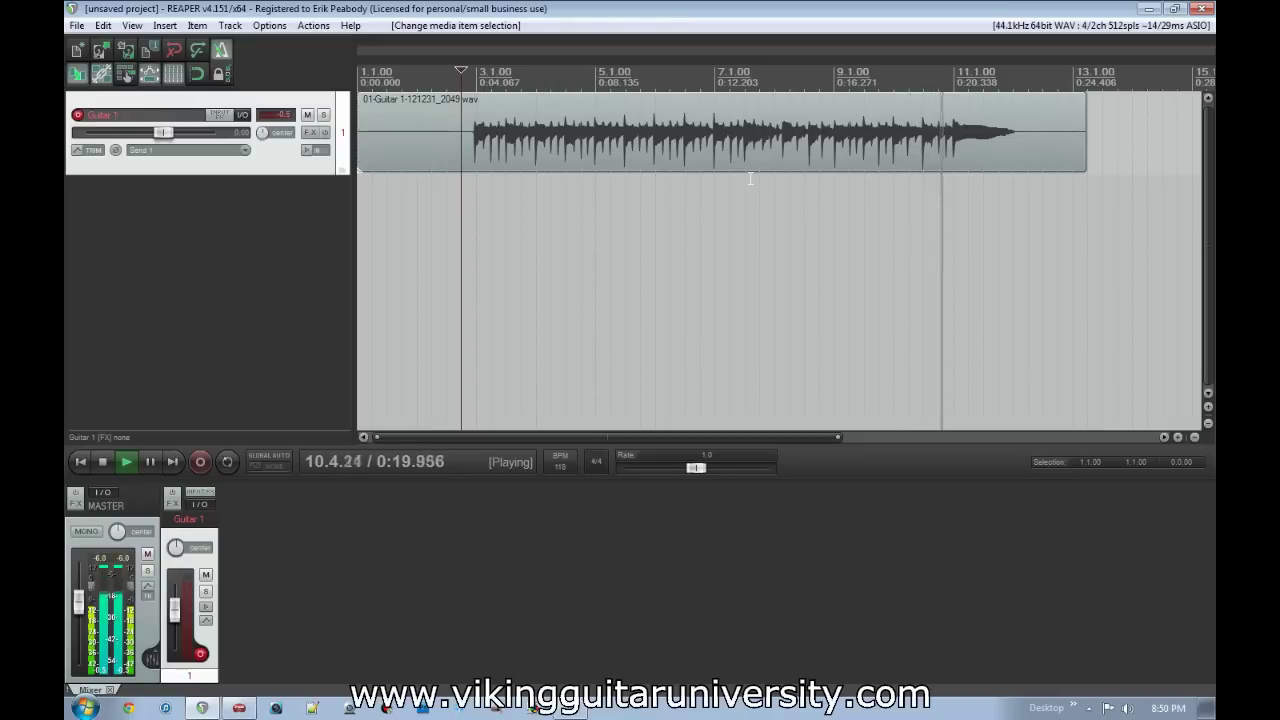
{"action": "key", "text": "space"}
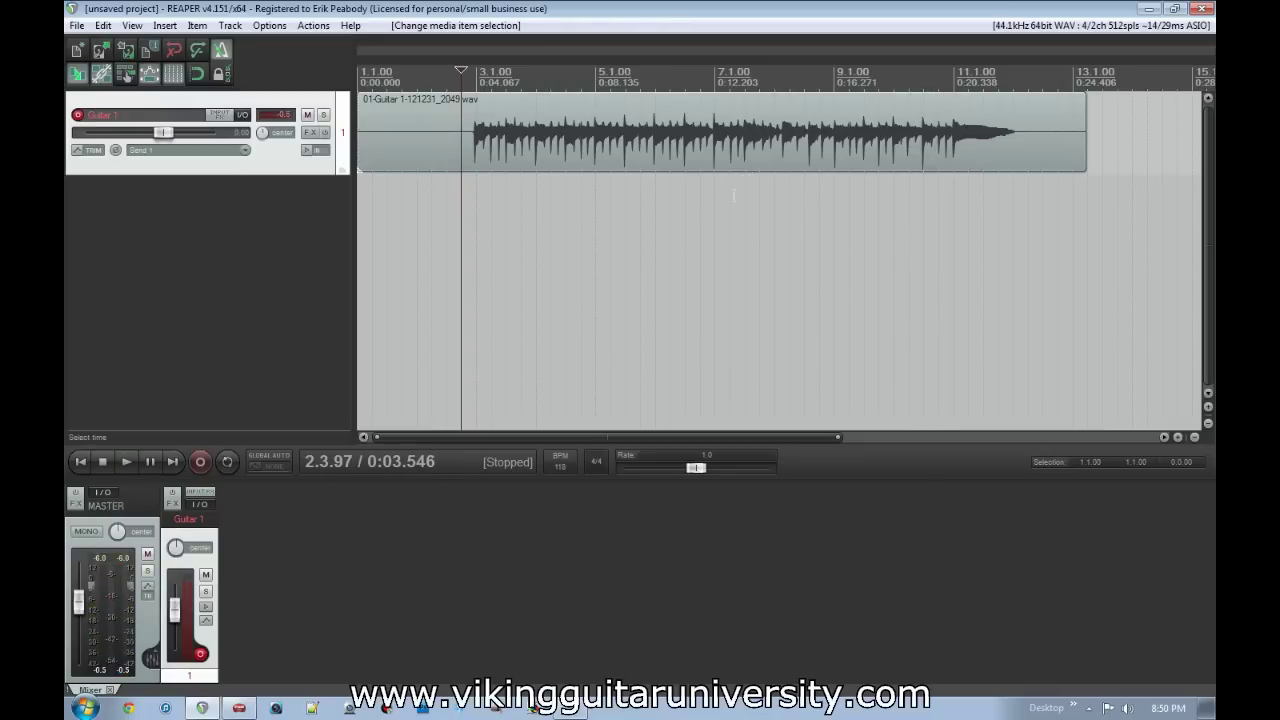
Step: Play the take briefly from a point in the middle of measure 7
{"action": "left_click", "coordinate": [743, 194]}
{"action": "key", "text": "space"}
{"action": "key", "text": "space"}
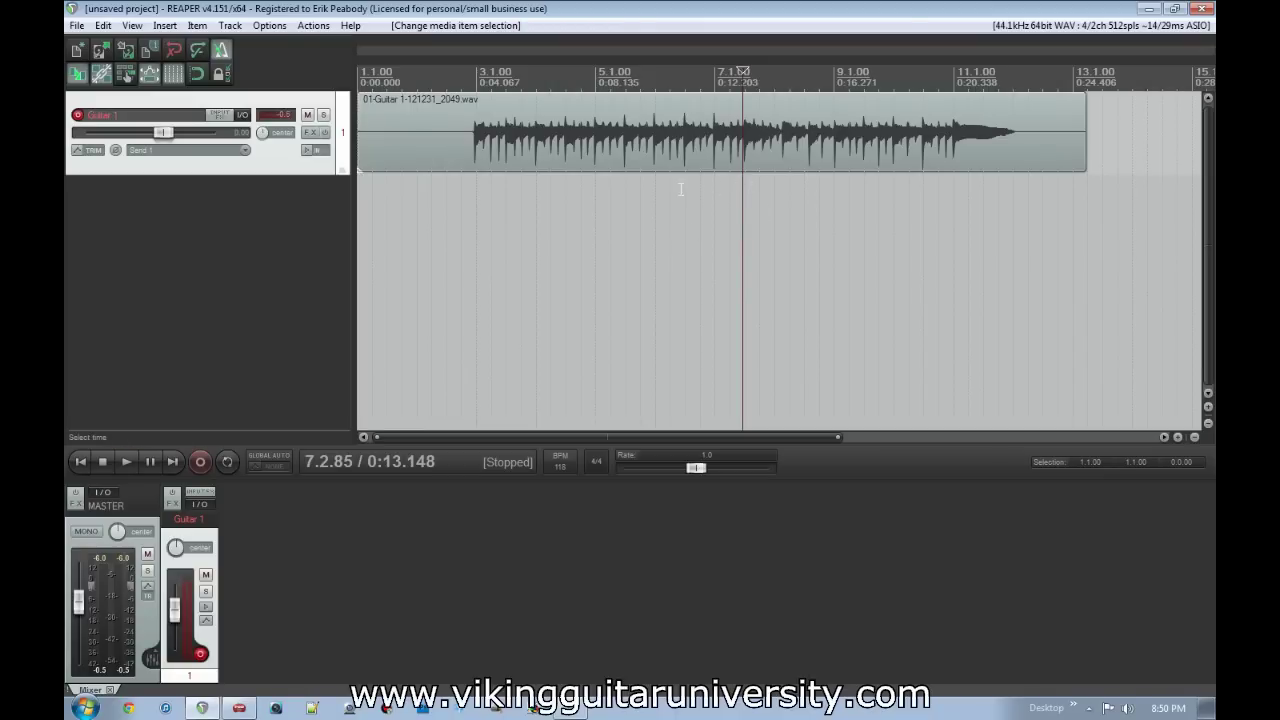
Step: Place the edit cursor at several free, unsnapped positions around measure 3
{"action": "left_click", "coordinate": [475, 209]}
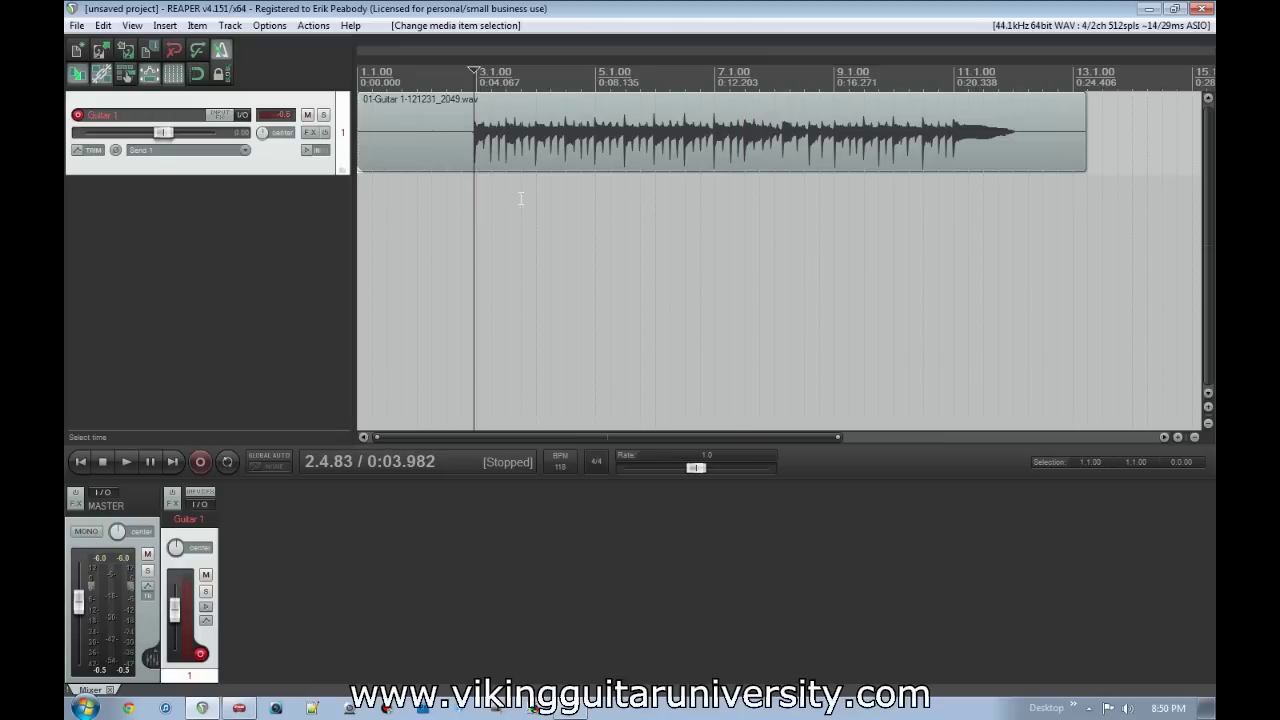
{"action": "left_click", "coordinate": [507, 223]}
{"action": "left_click", "coordinate": [515, 228]}
{"action": "left_click", "coordinate": [530, 232]}
{"action": "left_click", "coordinate": [490, 235]}
{"action": "left_click", "coordinate": [488, 230]}
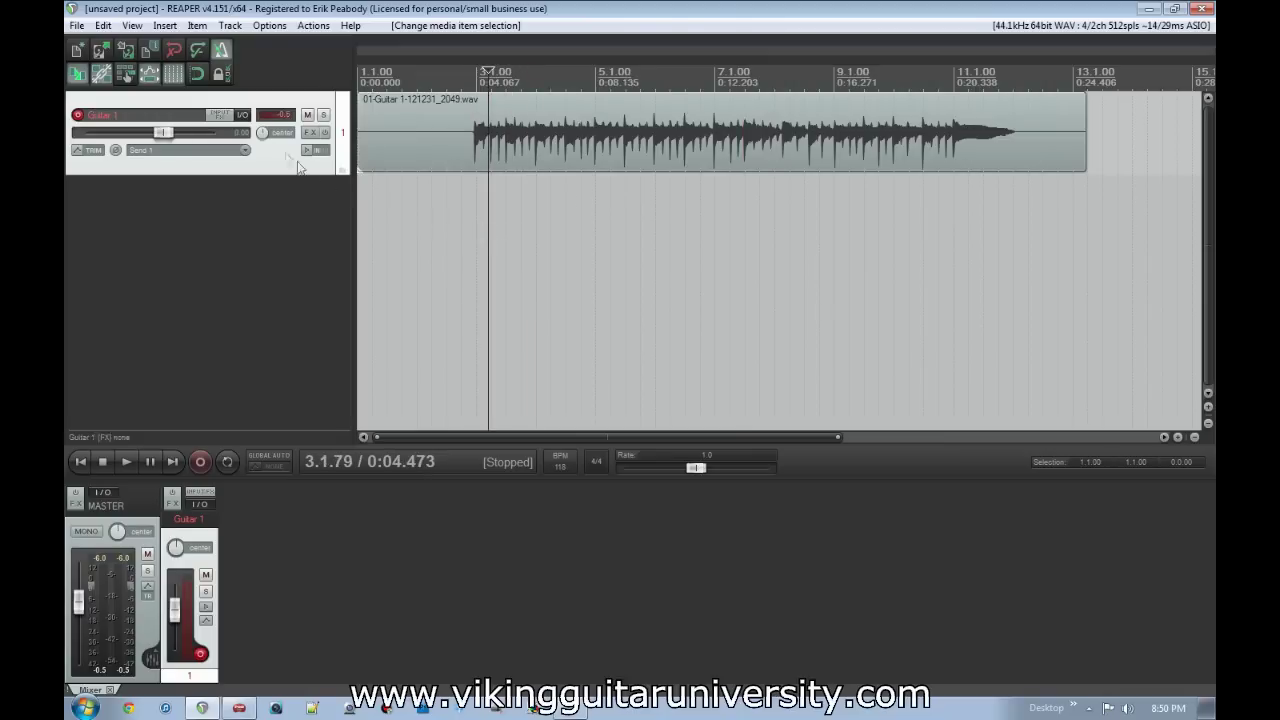
Step: Enable snapping and place the edit cursor on successive grid lines up to 6.1.00
{"action": "left_click", "coordinate": [200, 80]}
{"action": "left_click", "coordinate": [477, 259]}
{"action": "left_click", "coordinate": [521, 262]}
{"action": "left_click", "coordinate": [585, 257]}
{"action": "left_click", "coordinate": [655, 255]}
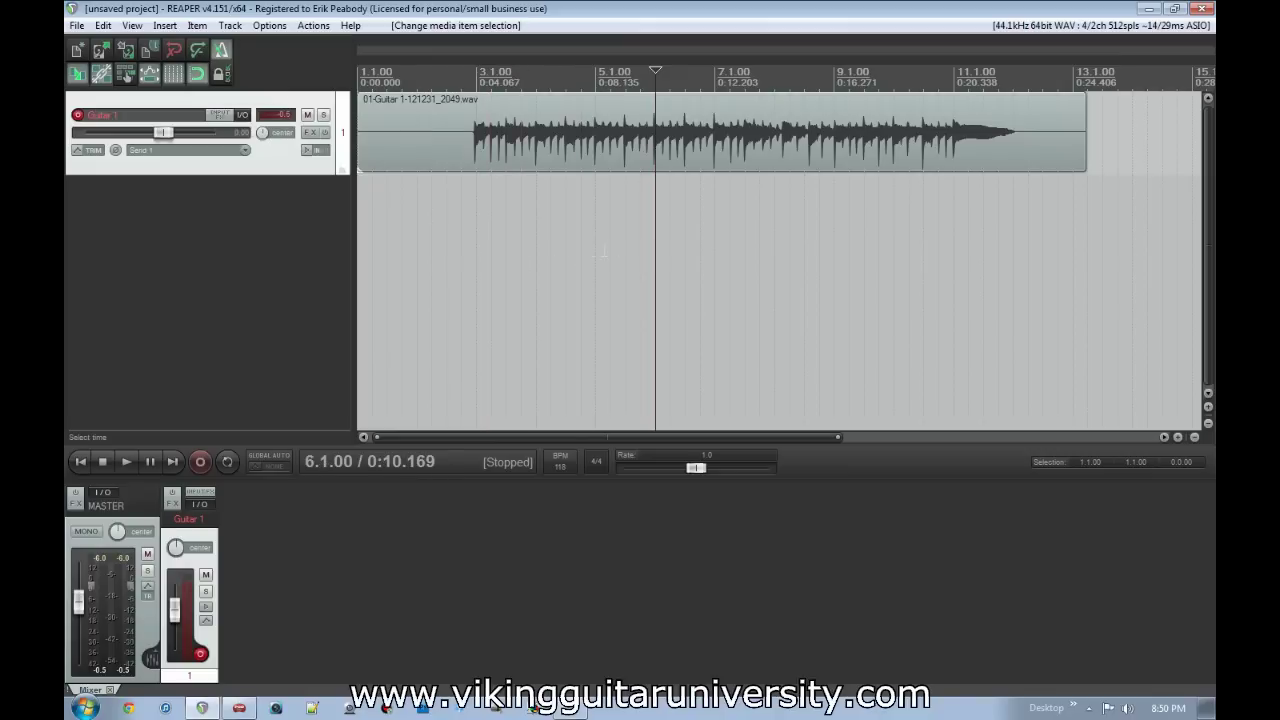
Step: Position the edit cursor at 7.1.00 and play the take briefly from there
{"action": "left_click", "coordinate": [716, 228]}
{"action": "key", "text": "space"}
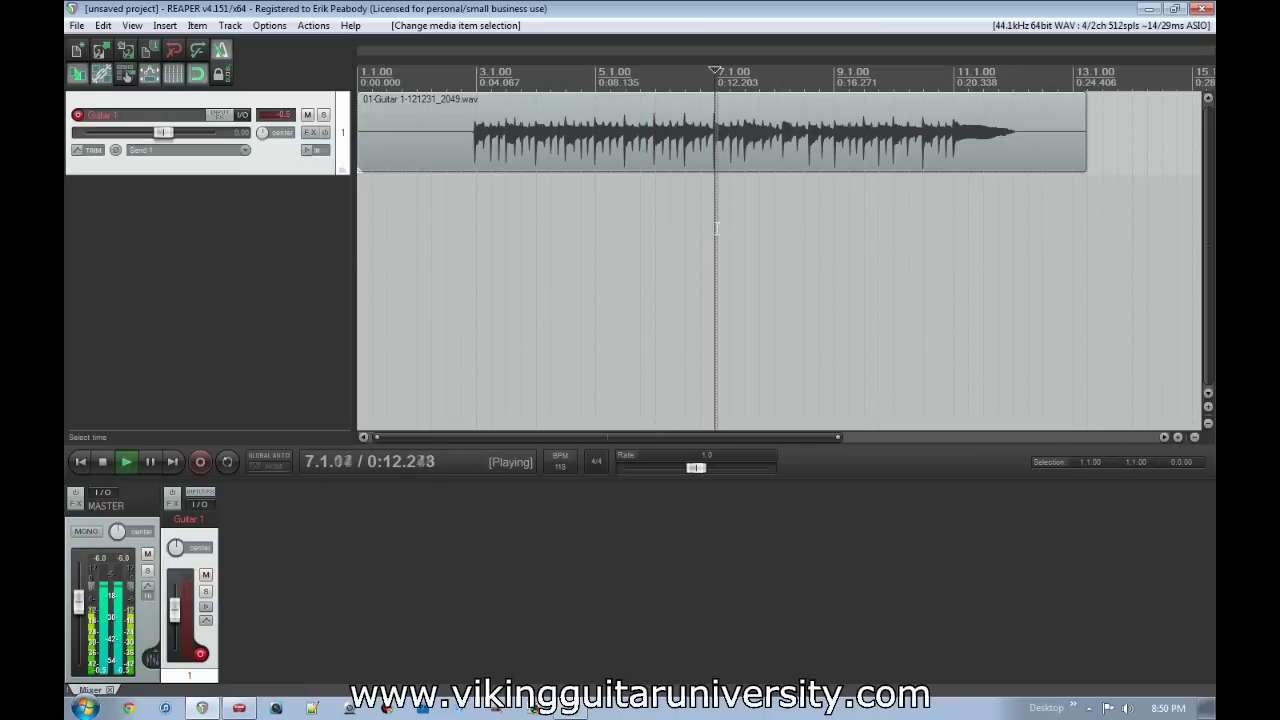
{"action": "key", "text": "space"}
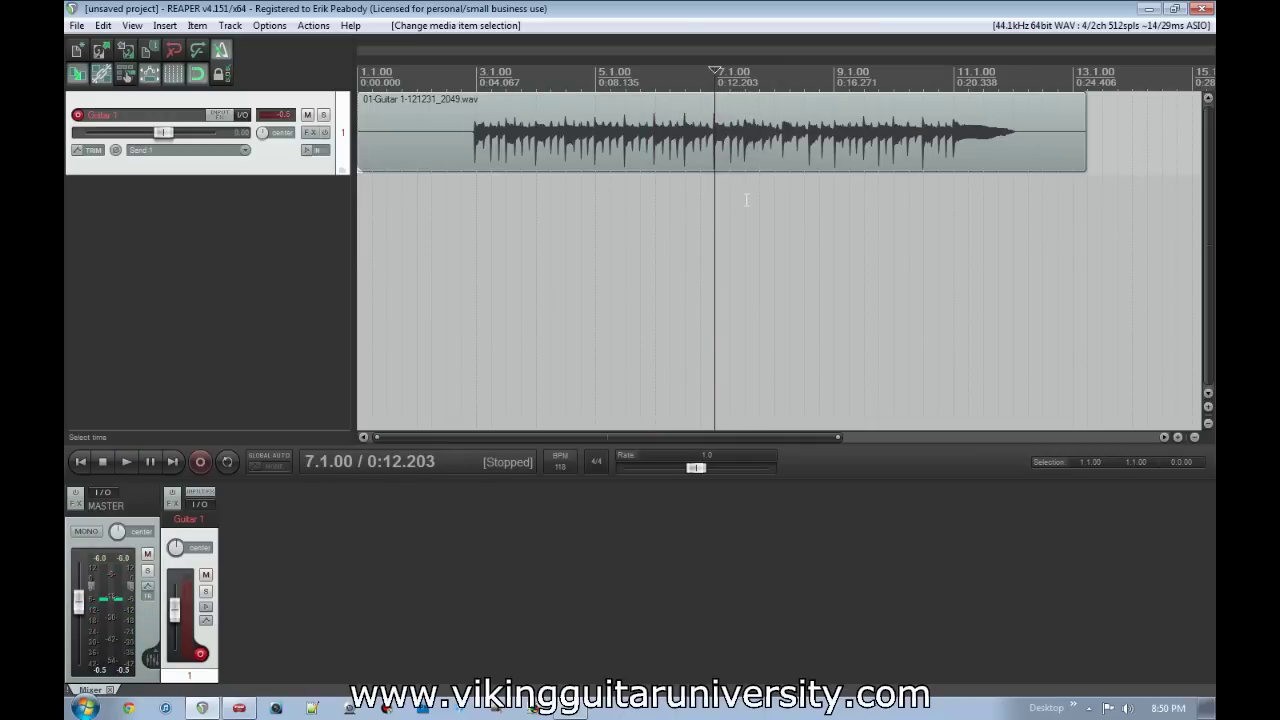
Step: Add three markers over the take: one at 7.3.00, one within measure 10 and one within measure 9
{"action": "left_click", "coordinate": [746, 200]}
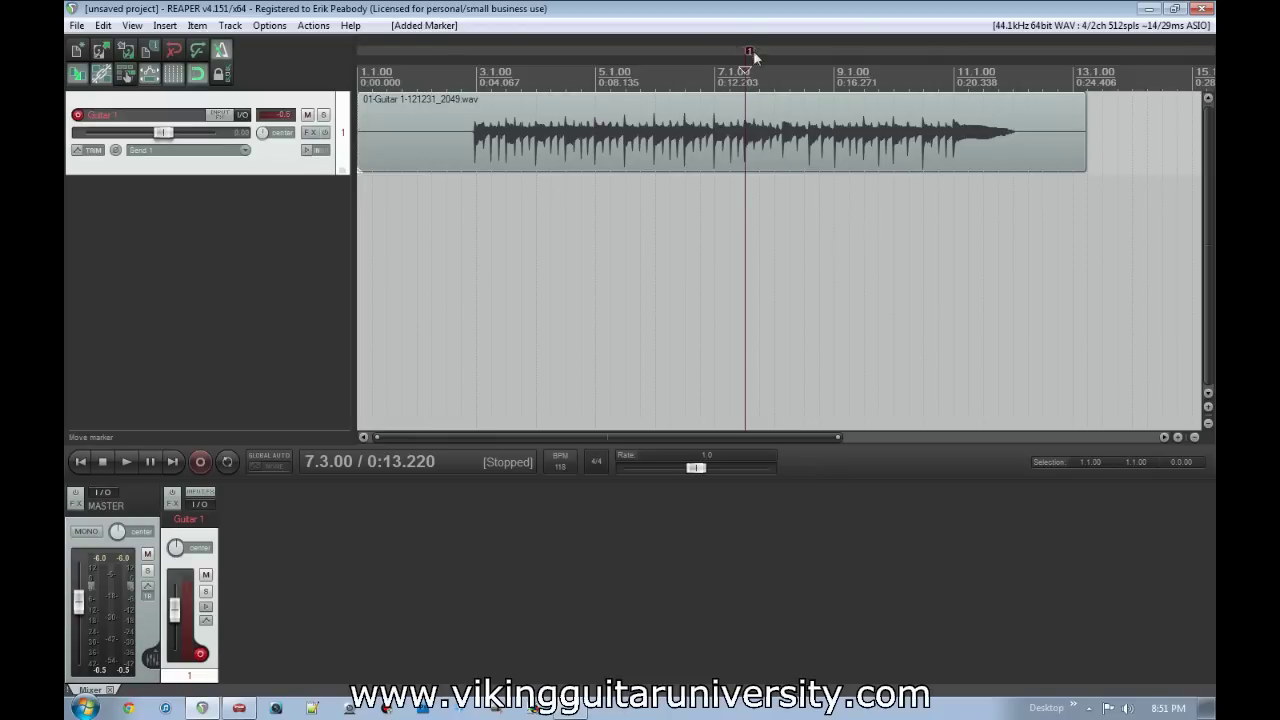
{"action": "left_click", "coordinate": [779, 250]}
{"action": "left_click", "coordinate": [924, 263]}
{"action": "key", "text": "m"}
{"action": "left_click", "coordinate": [865, 271]}
{"action": "key", "text": "m"}
Step: Add four more markers over the take, within measures 4, 2 and 3 and at 5.3.00
{"action": "left_click", "coordinate": [566, 240]}
{"action": "key", "text": "m"}
{"action": "left_click", "coordinate": [449, 235]}
{"action": "key", "text": "m"}
{"action": "left_click", "coordinate": [520, 250]}
{"action": "key", "text": "m"}
{"action": "left_click", "coordinate": [628, 261]}
{"action": "key", "text": "m"}
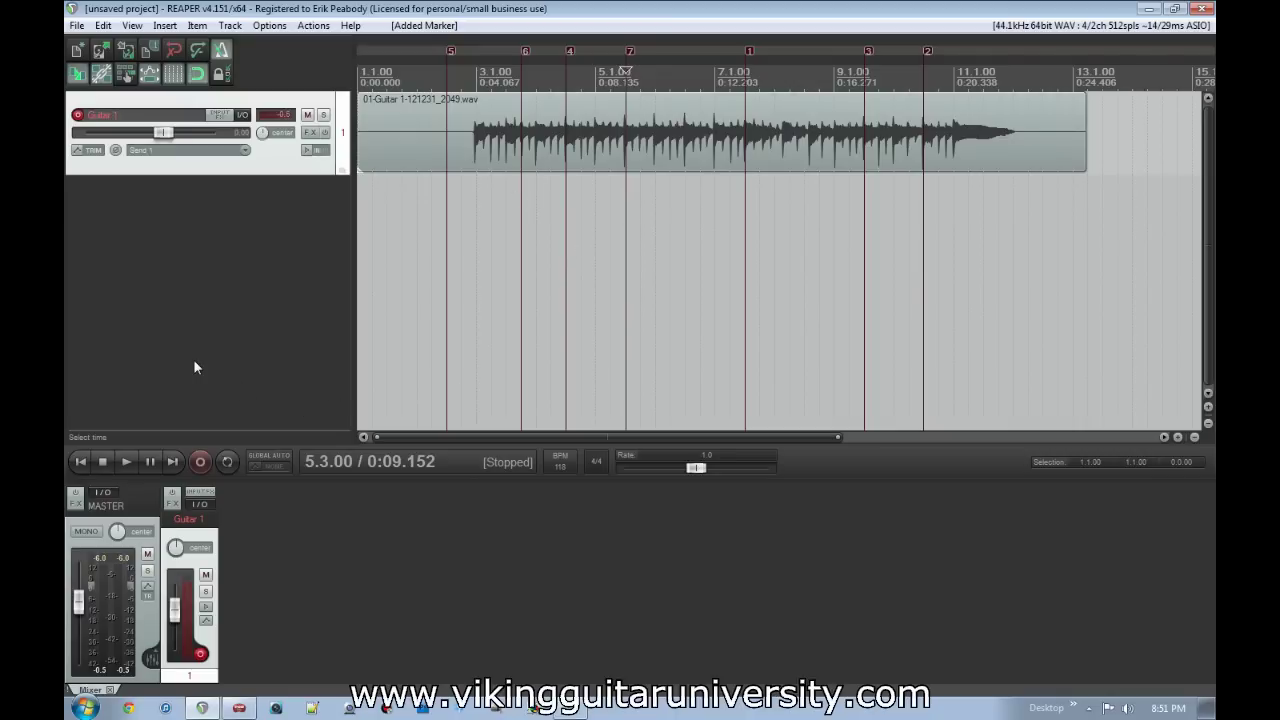
Step: Jump the edit cursor to markers 1 through 7 in numerical order
{"action": "key", "text": "1"}
{"action": "key", "text": "2"}
{"action": "key", "text": "3"}
{"action": "key", "text": "4"}
{"action": "key", "text": "5"}
{"action": "key", "text": "6"}
{"action": "key", "text": "7"}
Step: Move marker 7 back to 5.1.00, and delete markers 7, 4, 6 and 5
{"action": "left_click_drag", "start_coordinate": [629, 52], "coordinate": [601, 55]}
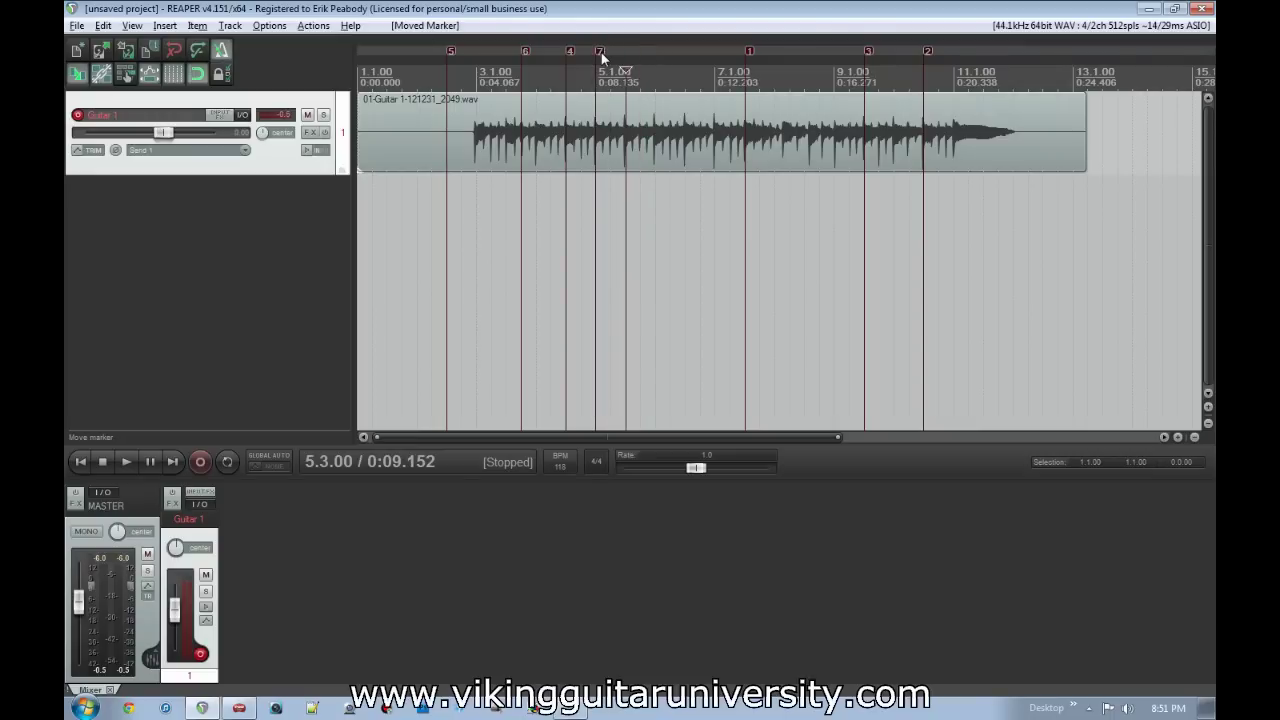
{"action": "left_click", "coordinate": [600, 52], "text": "alt"}
{"action": "left_click", "coordinate": [568, 50], "text": "alt"}
{"action": "left_click", "coordinate": [526, 50], "text": "alt"}
{"action": "left_click", "coordinate": [452, 50], "text": "alt"}
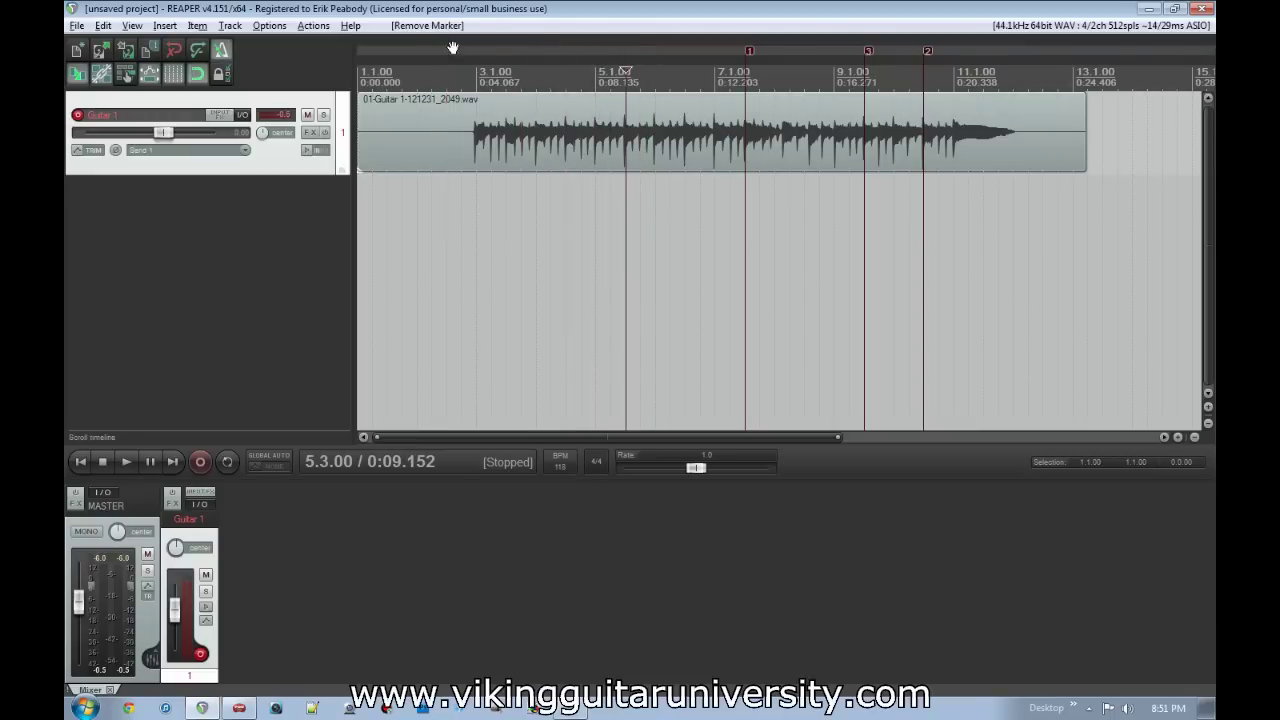
{"action": "right_click", "coordinate": [749, 50]}
{"action": "left_click", "coordinate": [782, 58]}
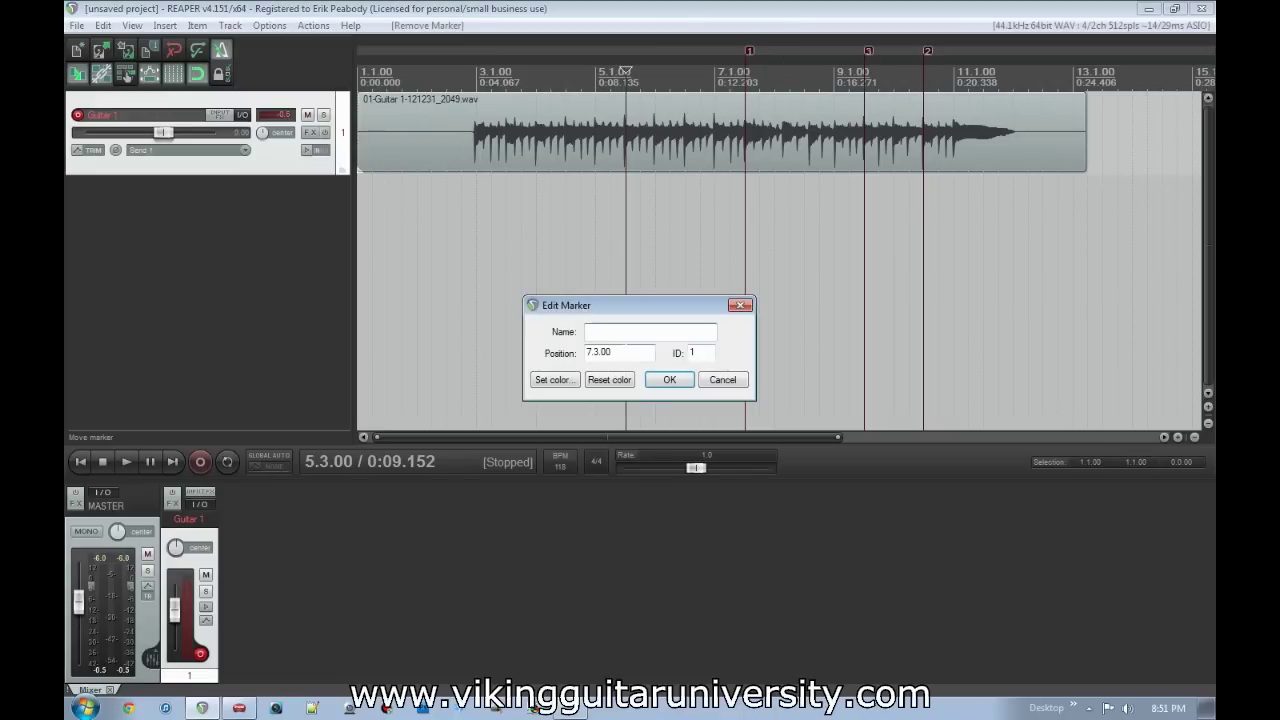
{"action": "left_click", "coordinate": [732, 384]}
Step: Delete markers 3 and 2, jump the edit cursor to marker 1, and delete that marker too
{"action": "left_click", "coordinate": [868, 50], "text": "alt"}
{"action": "left_click", "coordinate": [927, 50], "text": "alt"}
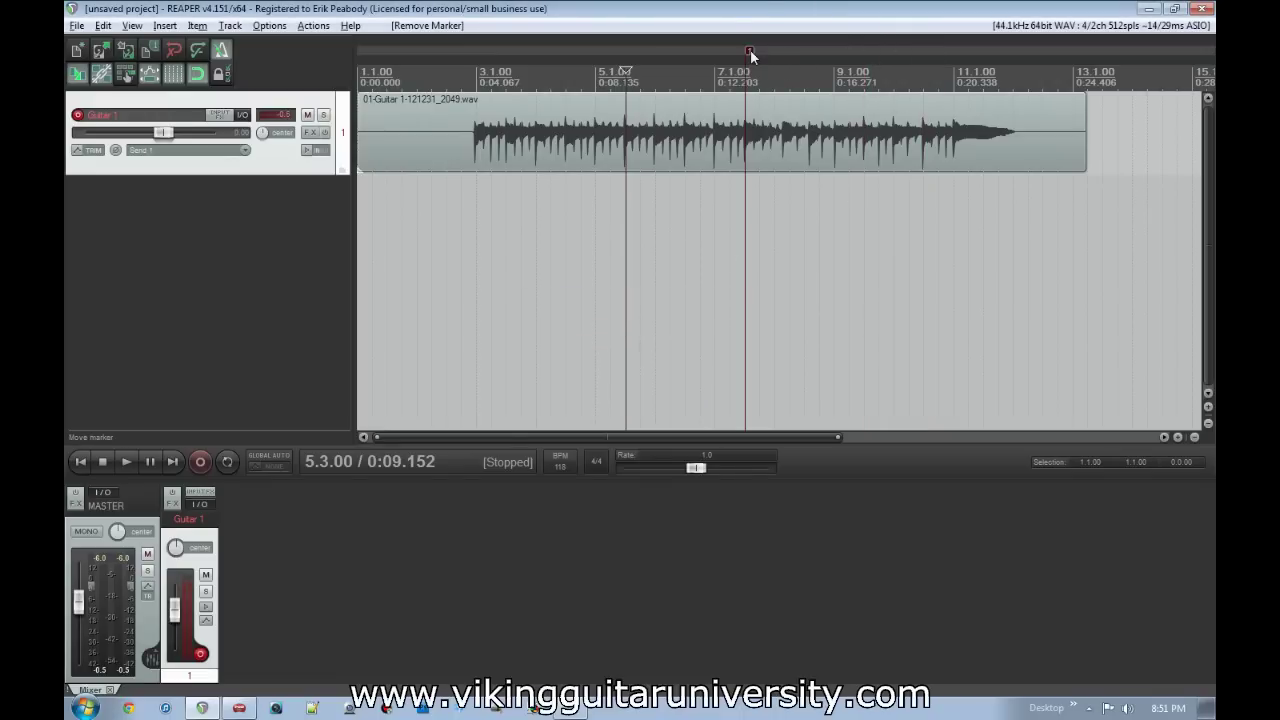
{"action": "left_click_drag", "start_coordinate": [747, 48], "coordinate": [747, 52]}
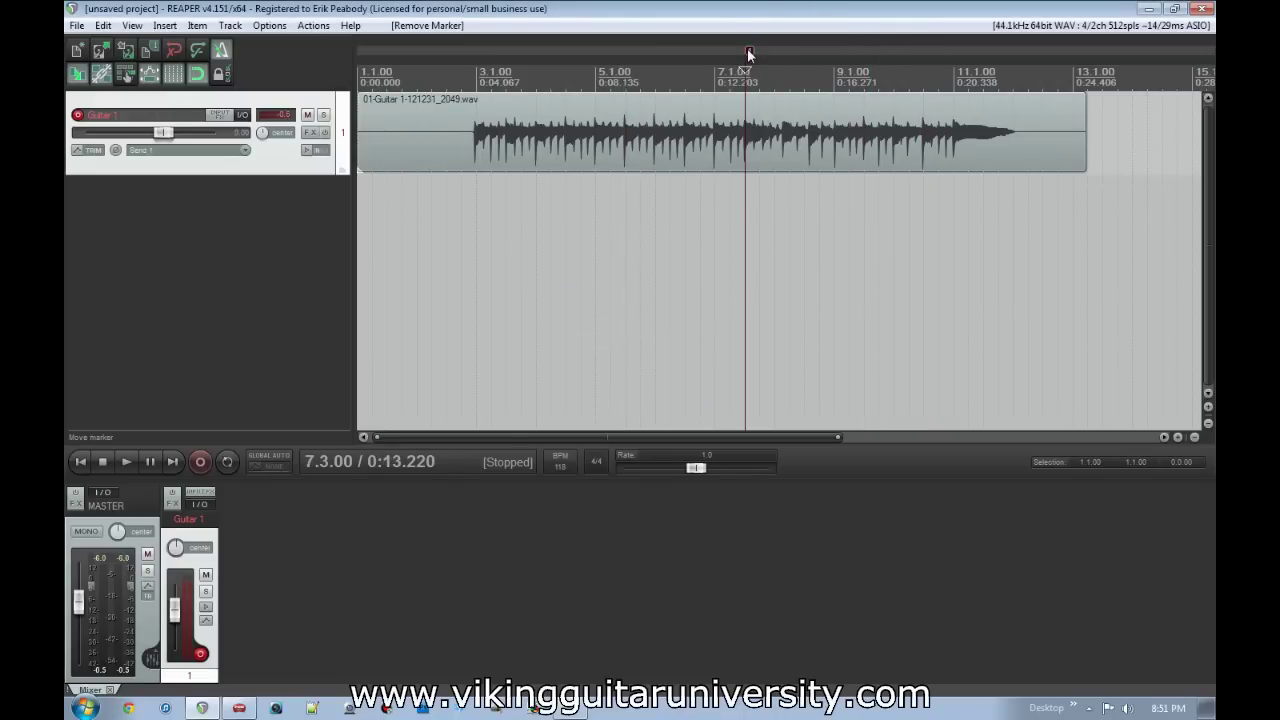
{"action": "left_click", "coordinate": [748, 51], "text": "alt"}
Step: Add a marker named "Messed up bit" at 7.3.00
{"action": "key", "text": "shift+m"}
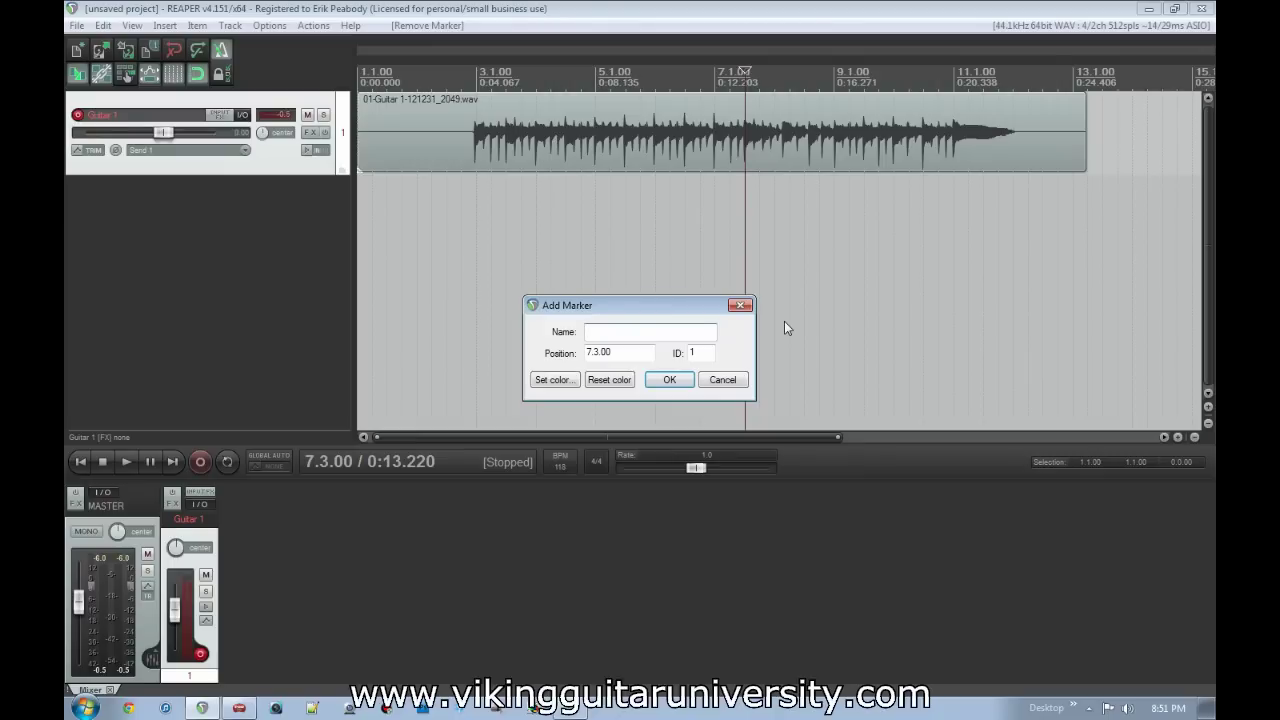
{"action": "type", "text": "Messed up bit"}
{"action": "key", "text": "Return"}
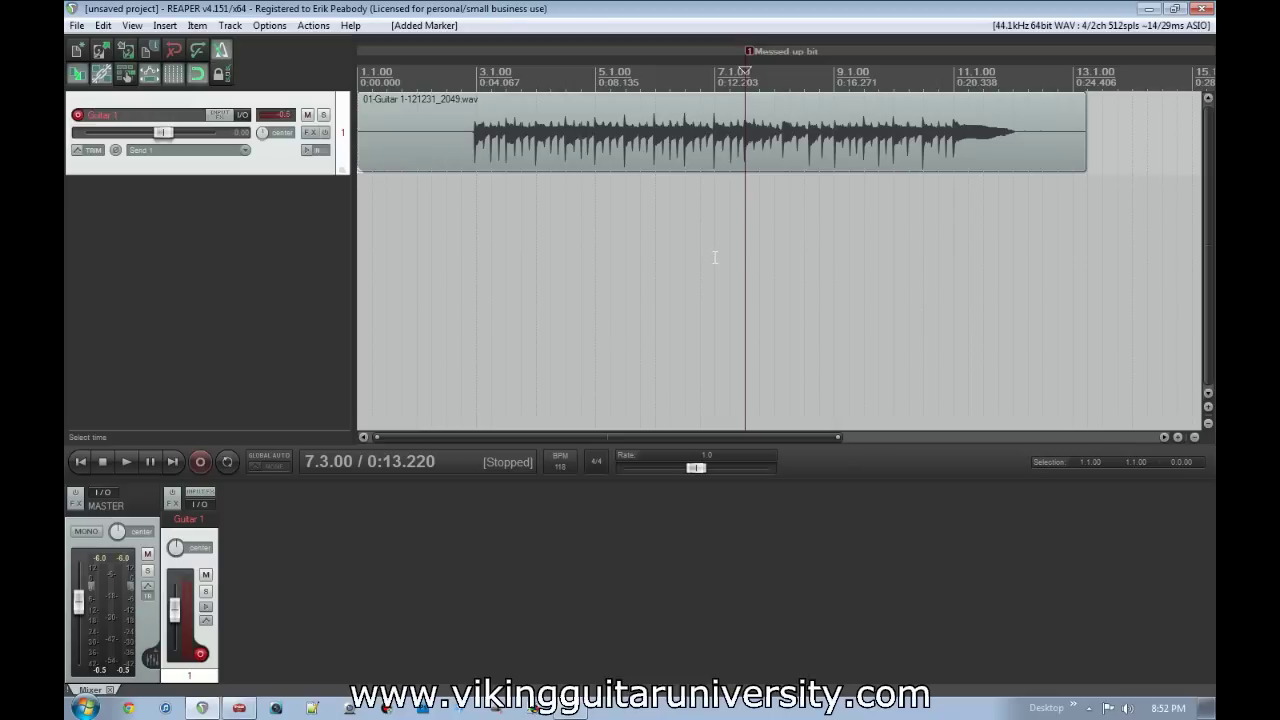
Step: Make a time selection from 3.1.00 to 7.1.00 and audition the take twice from 6.1.00
{"action": "left_click_drag", "start_coordinate": [477, 222], "coordinate": [714, 219]}
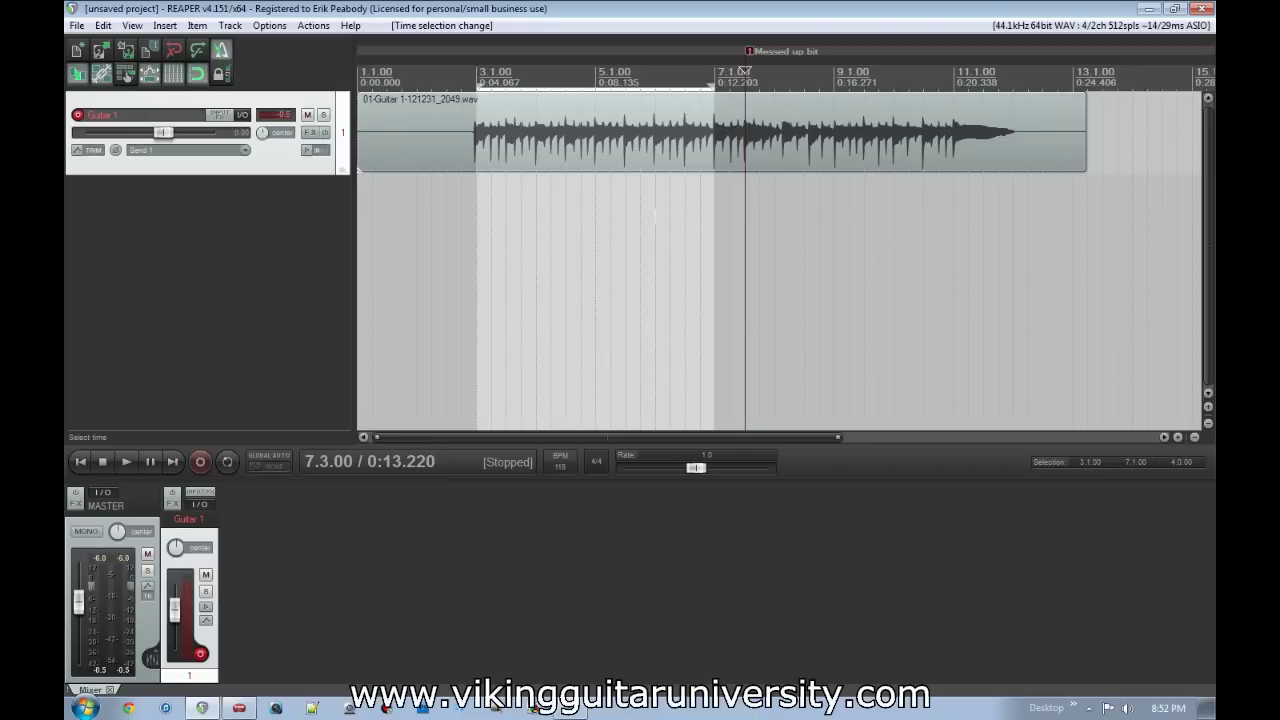
{"action": "left_click", "coordinate": [655, 215]}
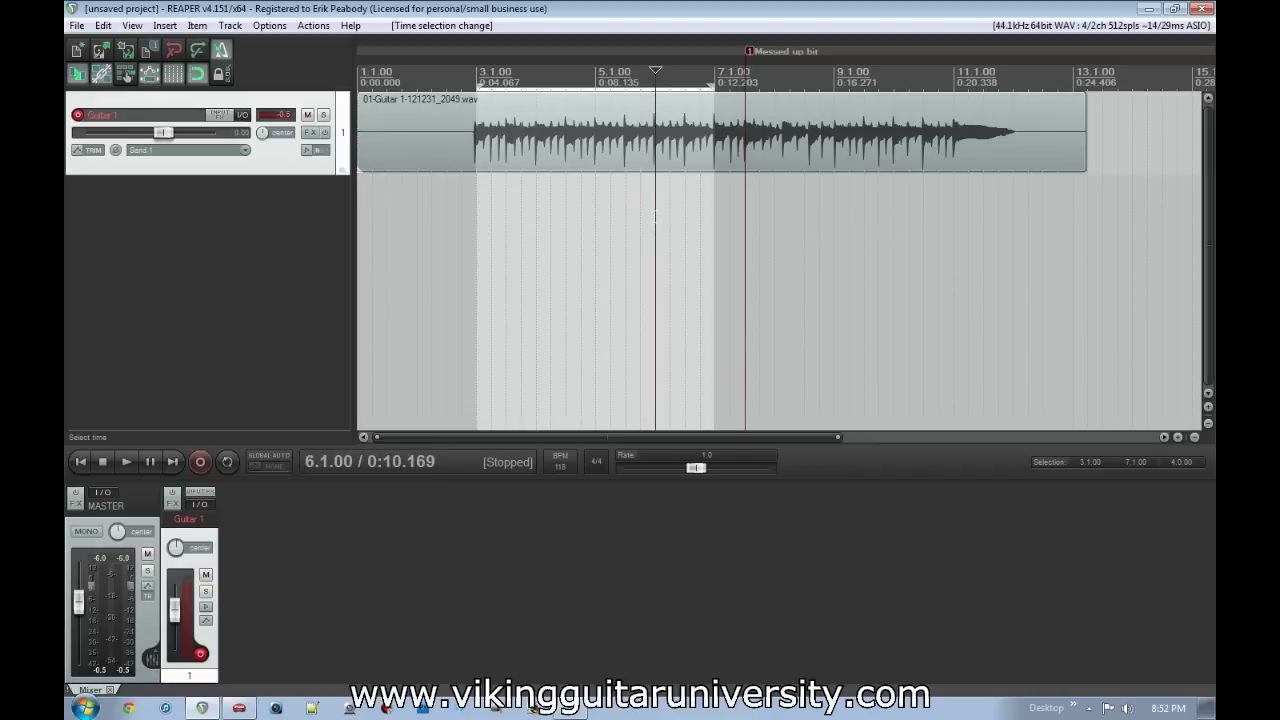
{"action": "key", "text": "space"}
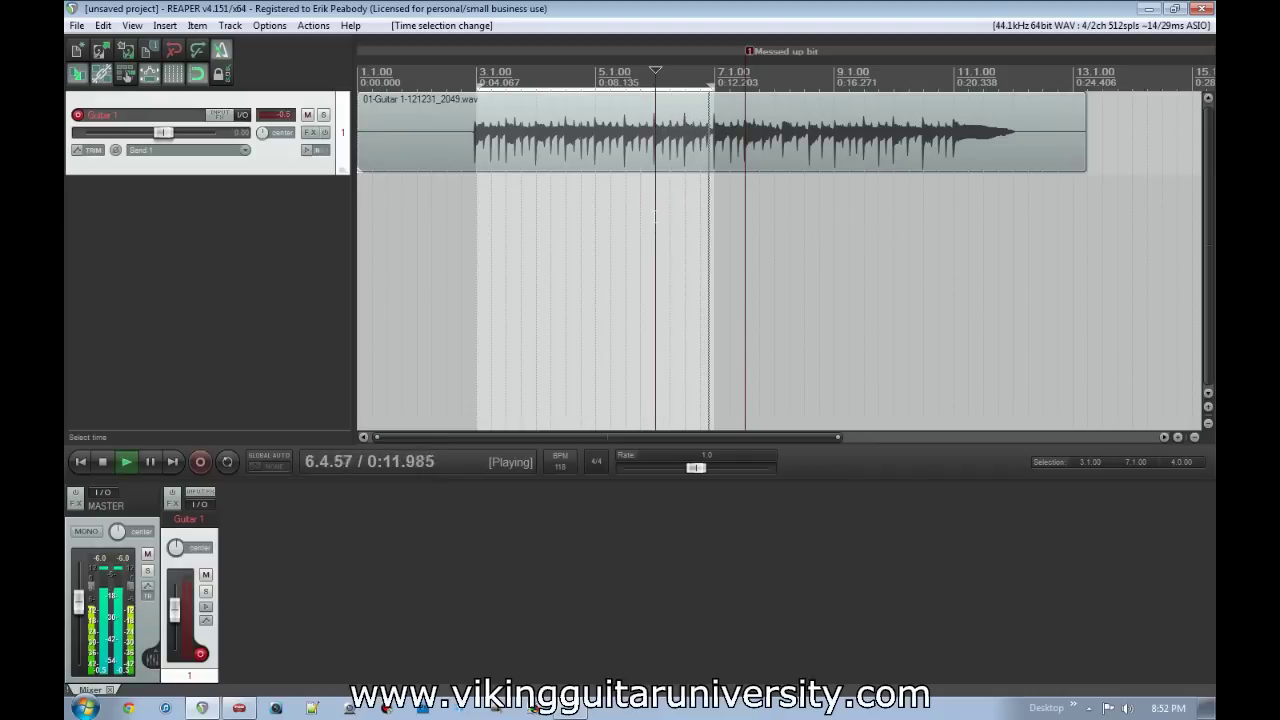
{"action": "key", "text": "space"}
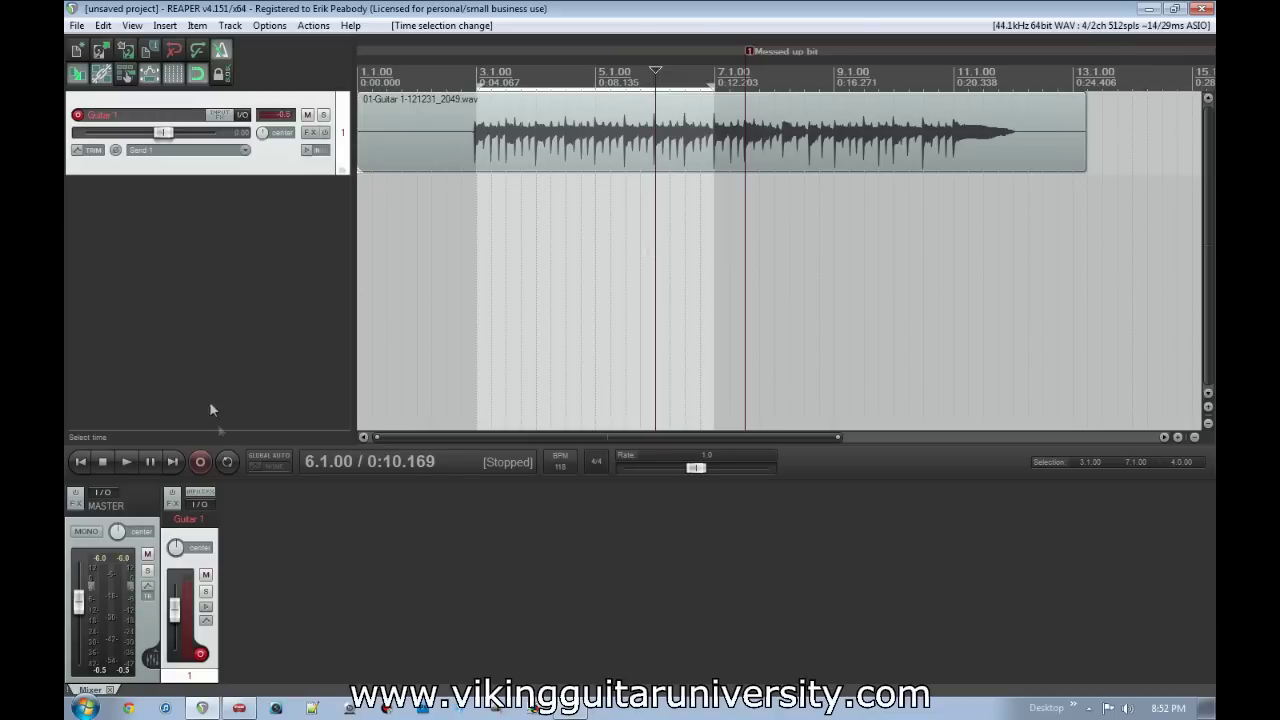
{"action": "key", "text": "space"}
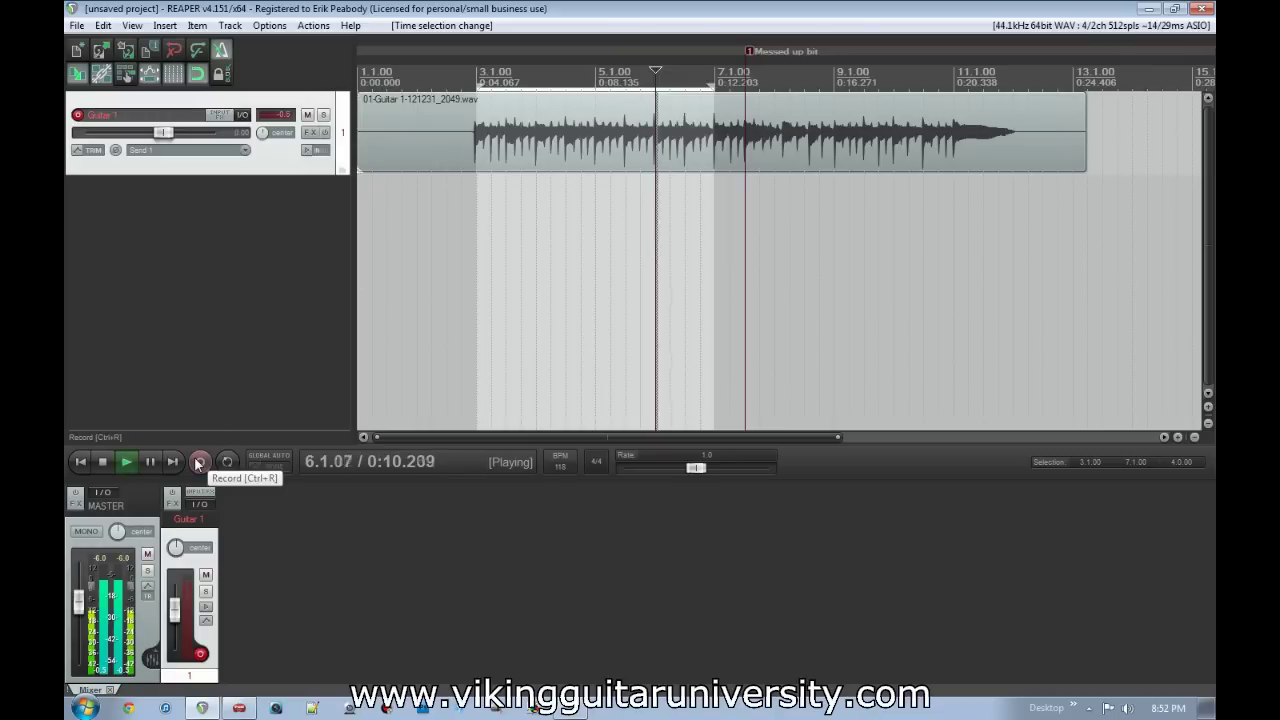
{"action": "key", "text": "space"}
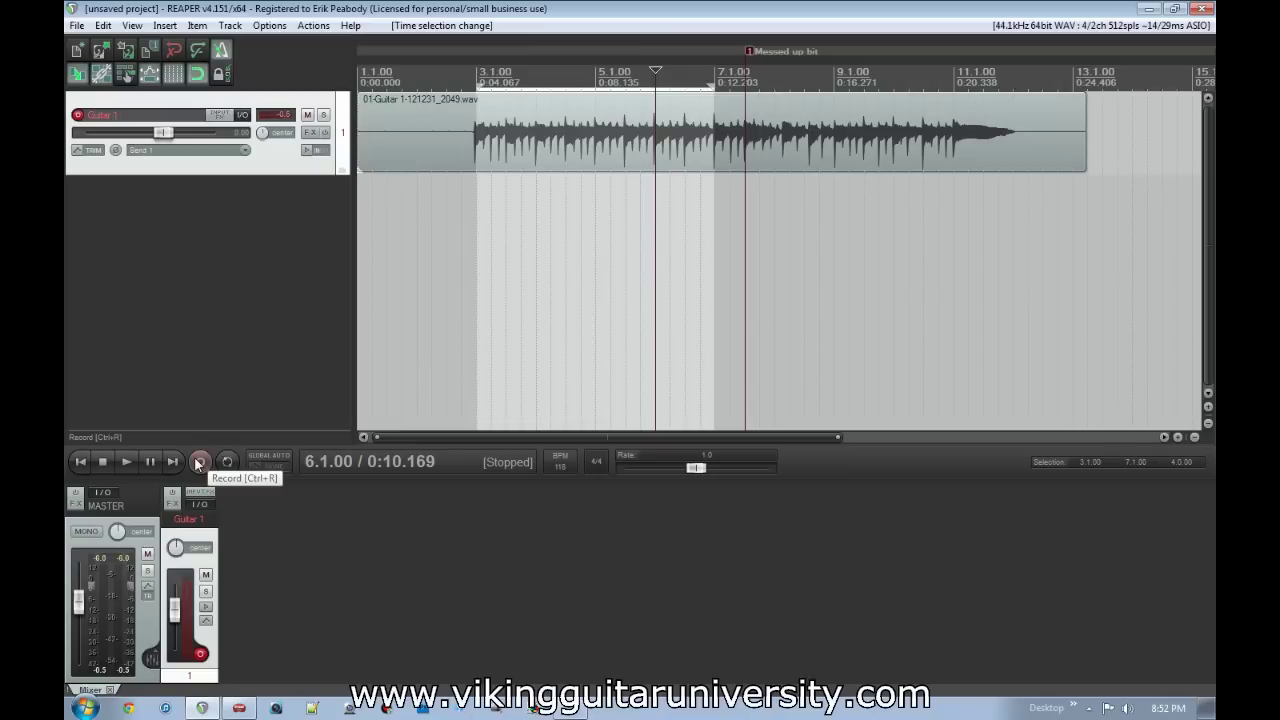
Step: Record a second guitar take from 6.1.00 to the end of measure 12 and save it
{"action": "left_click", "coordinate": [199, 462]}
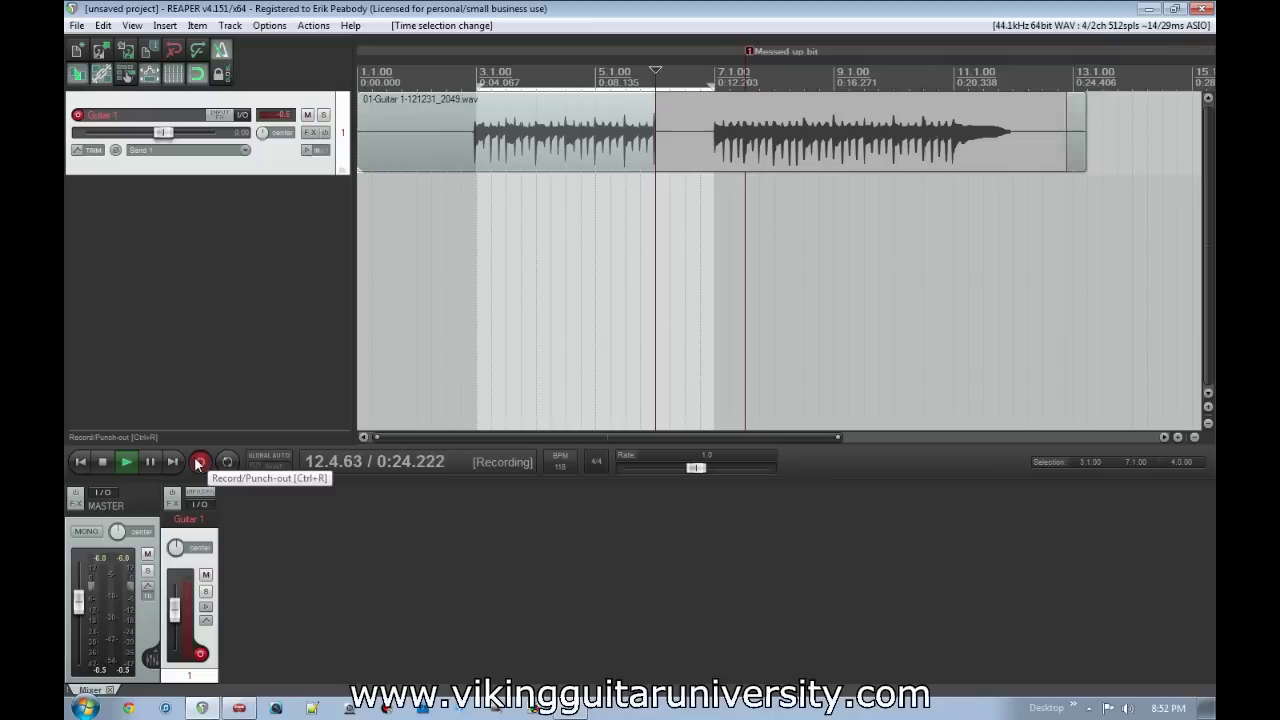
{"action": "left_click", "coordinate": [199, 462]}
{"action": "key", "text": "Return"}
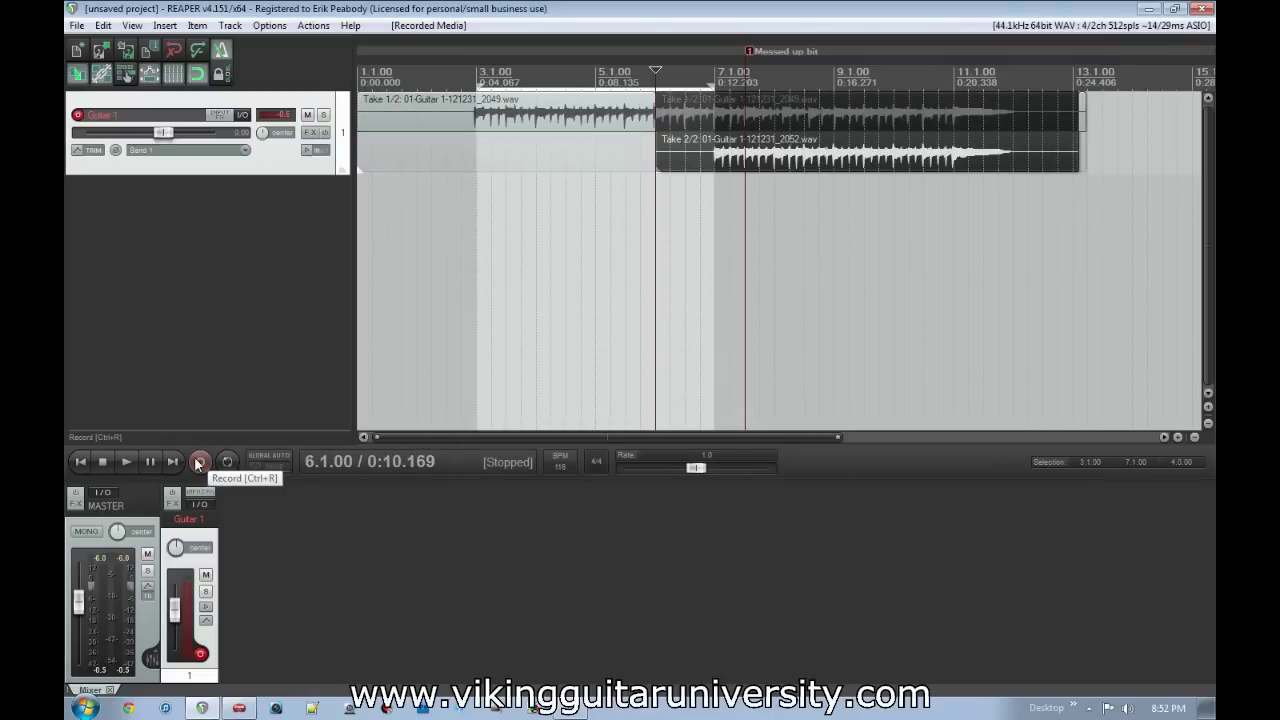
Step: Make the Guitar 1 track about twice as tall and clear the time selection
{"action": "left_click_drag", "start_coordinate": [297, 174], "coordinate": [297, 272]}
{"action": "left_click", "coordinate": [593, 225]}
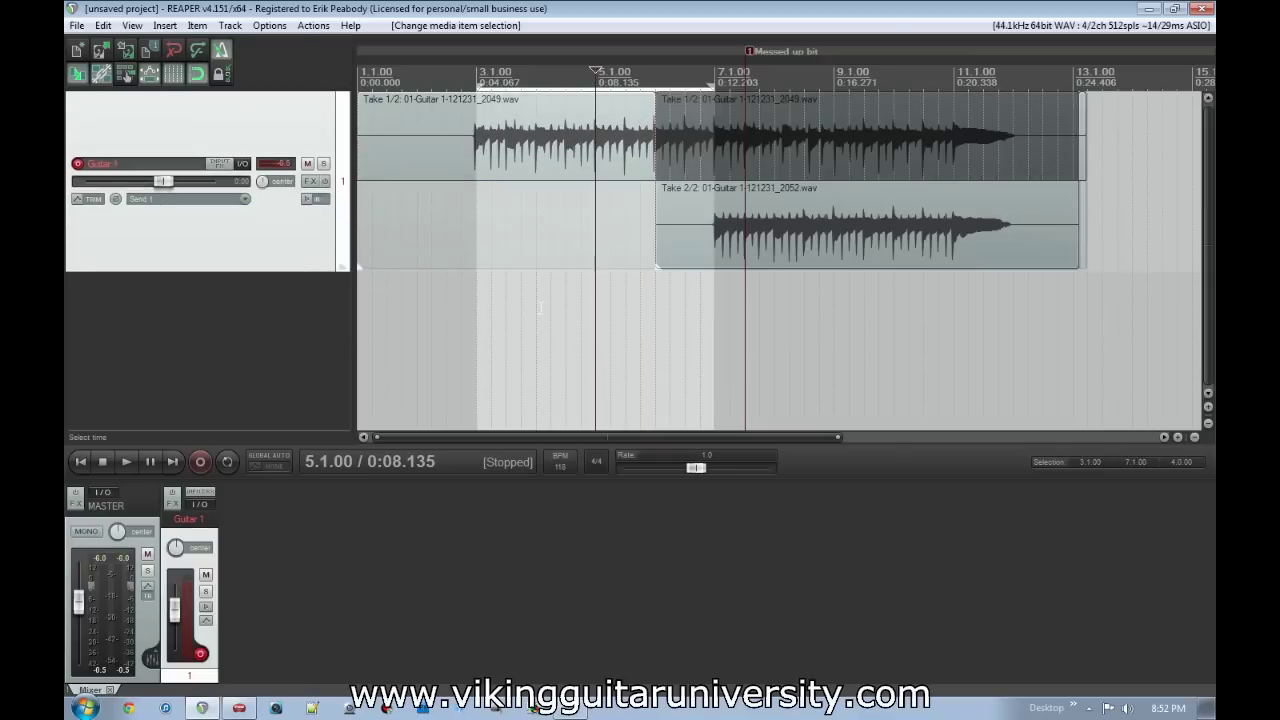
{"action": "key", "text": "Escape"}
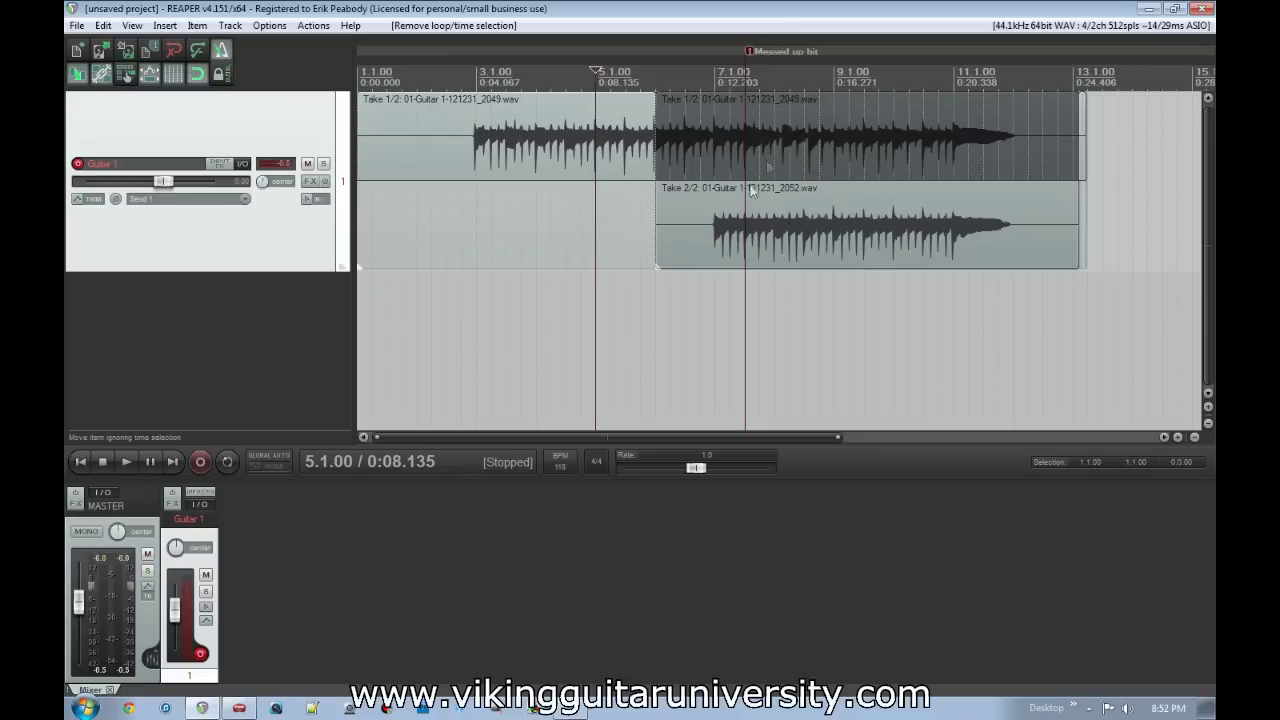
Step: Select the second take as active and play the track back from 3.1.00 past the "Messed up bit" marker
{"action": "left_click", "coordinate": [790, 216]}
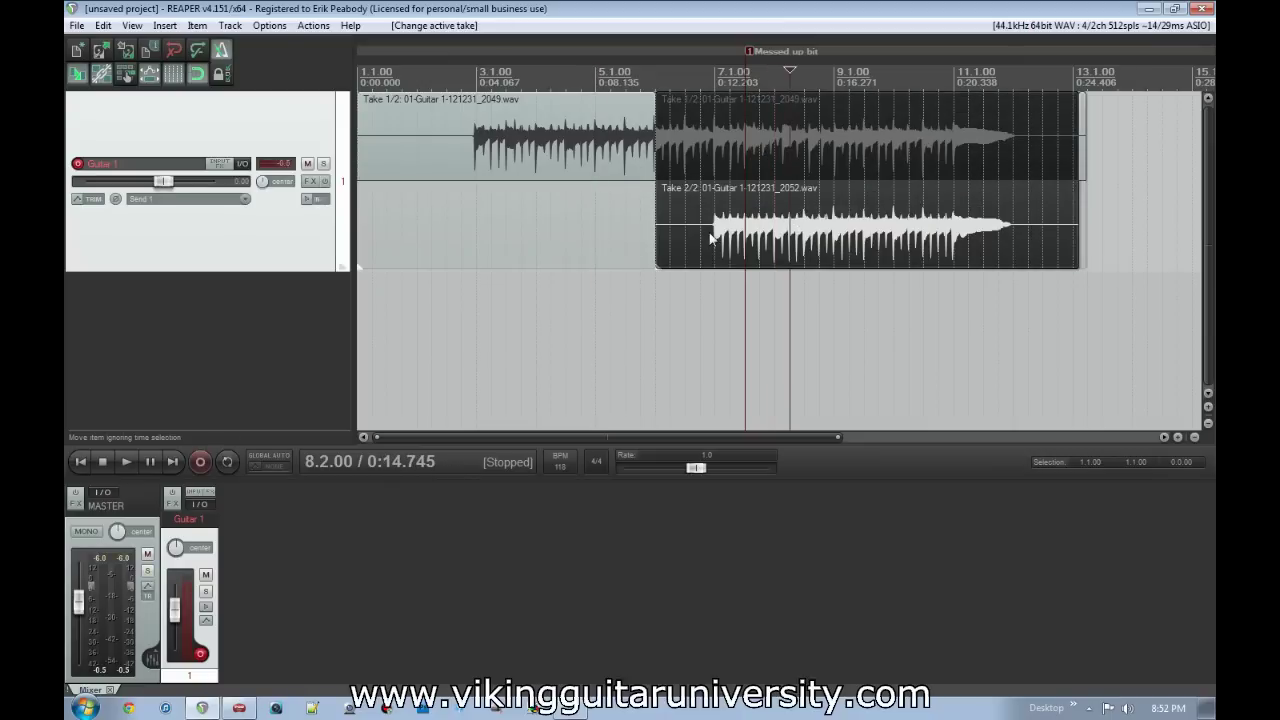
{"action": "left_click", "coordinate": [479, 295]}
{"action": "key", "text": "space"}
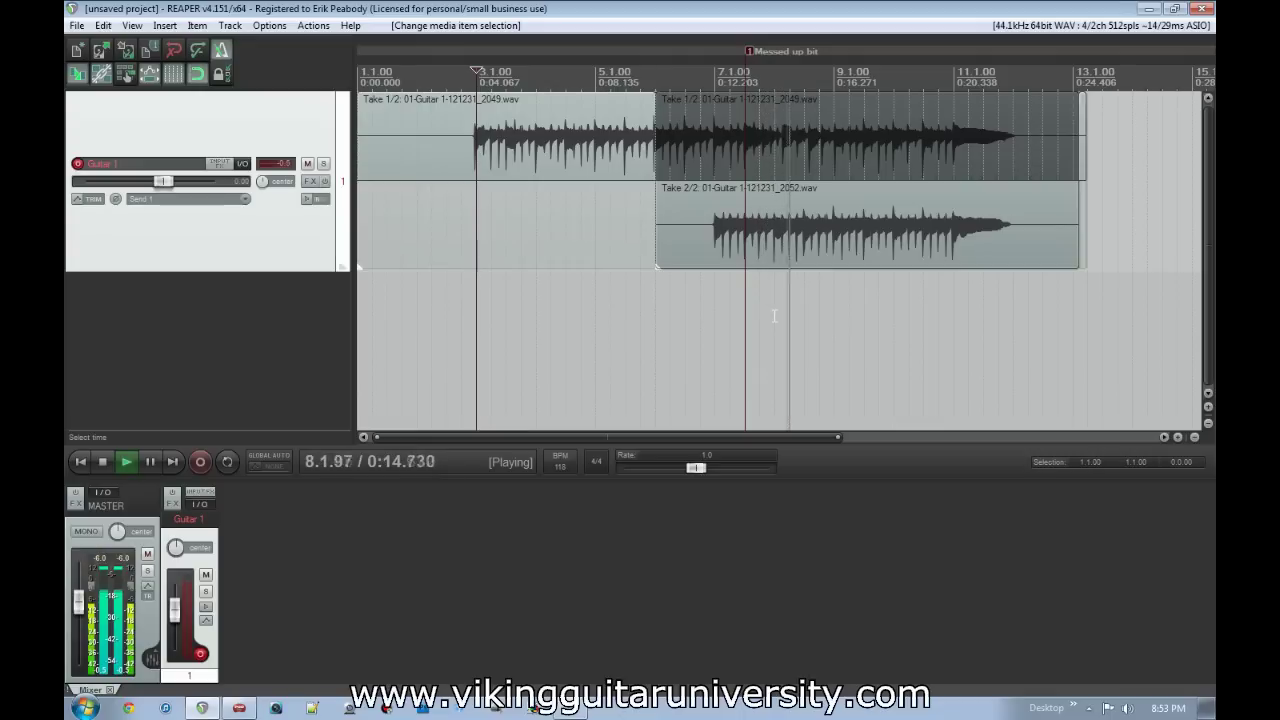
{"action": "key", "text": "space"}
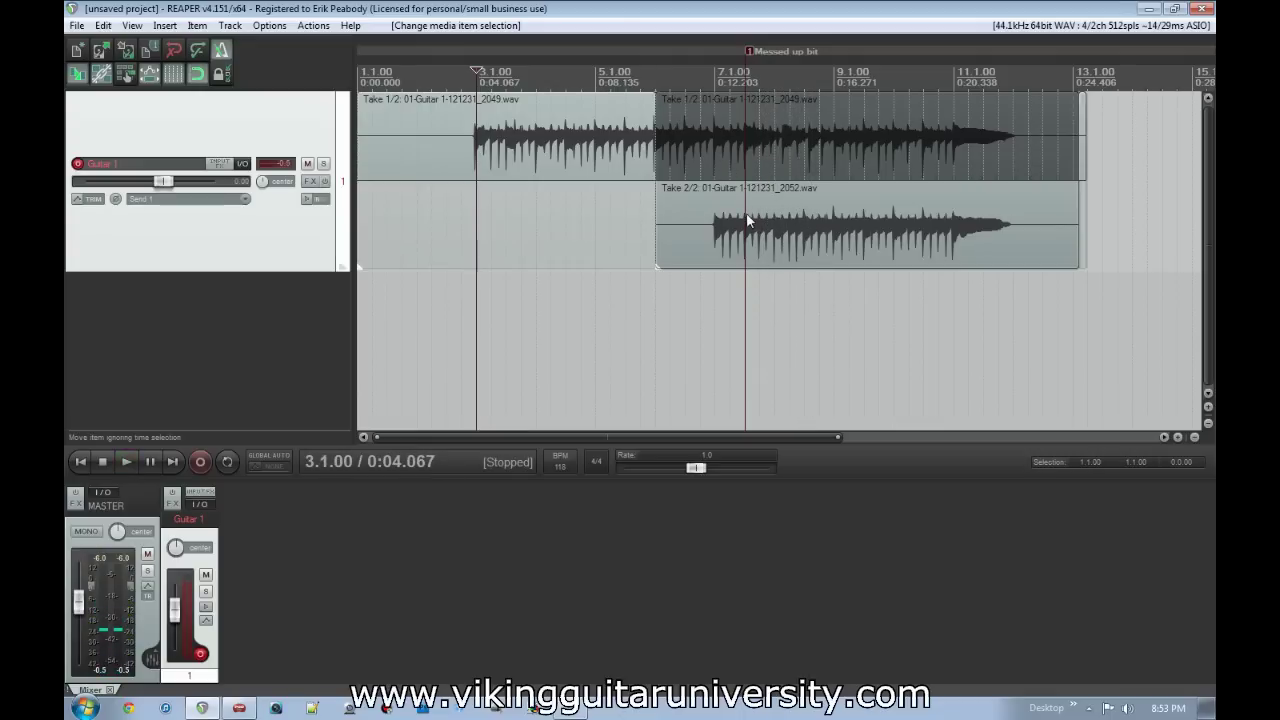
Step: Examine where the second take's playing begins at 7.1.00 compared with the first take's waveform
{"action": "left_click", "coordinate": [743, 233]}
{"action": "scroll", "coordinate": [743, 233], "scroll_direction": "up", "scroll_amount": 5}
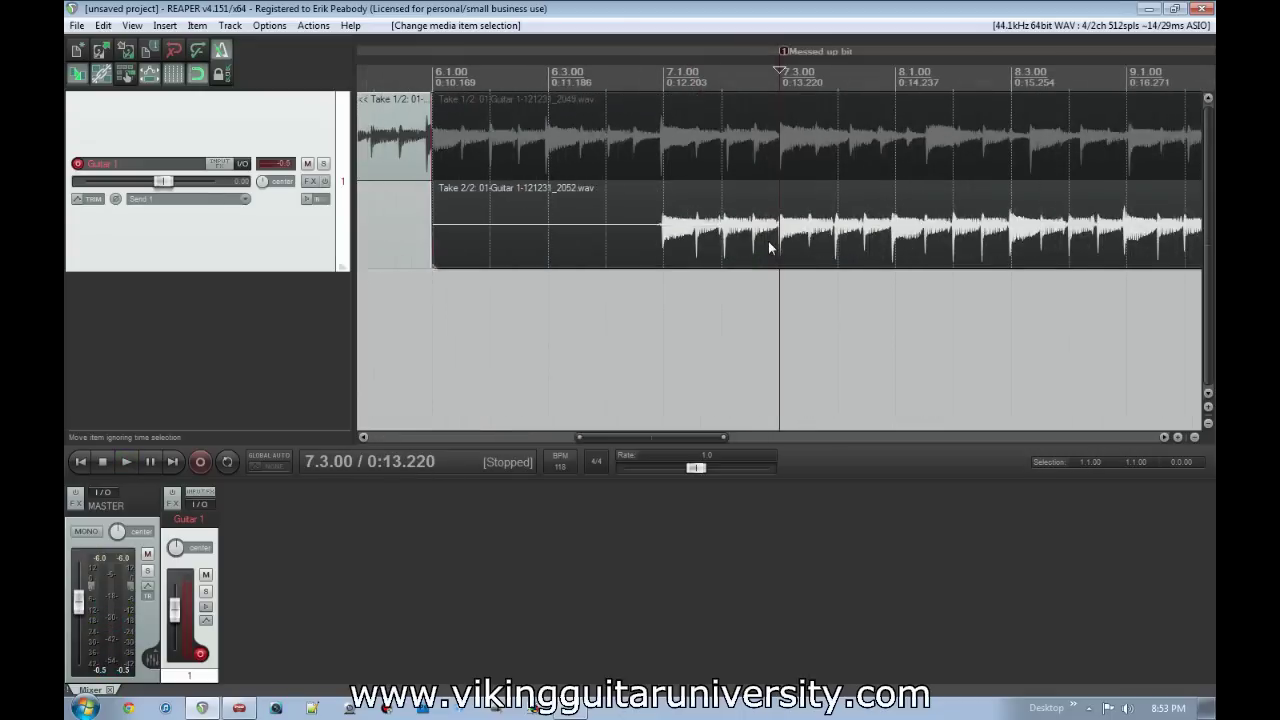
{"action": "left_click", "coordinate": [547, 238]}
{"action": "scroll", "coordinate": [741, 236], "scroll_direction": "down", "scroll_amount": 2}
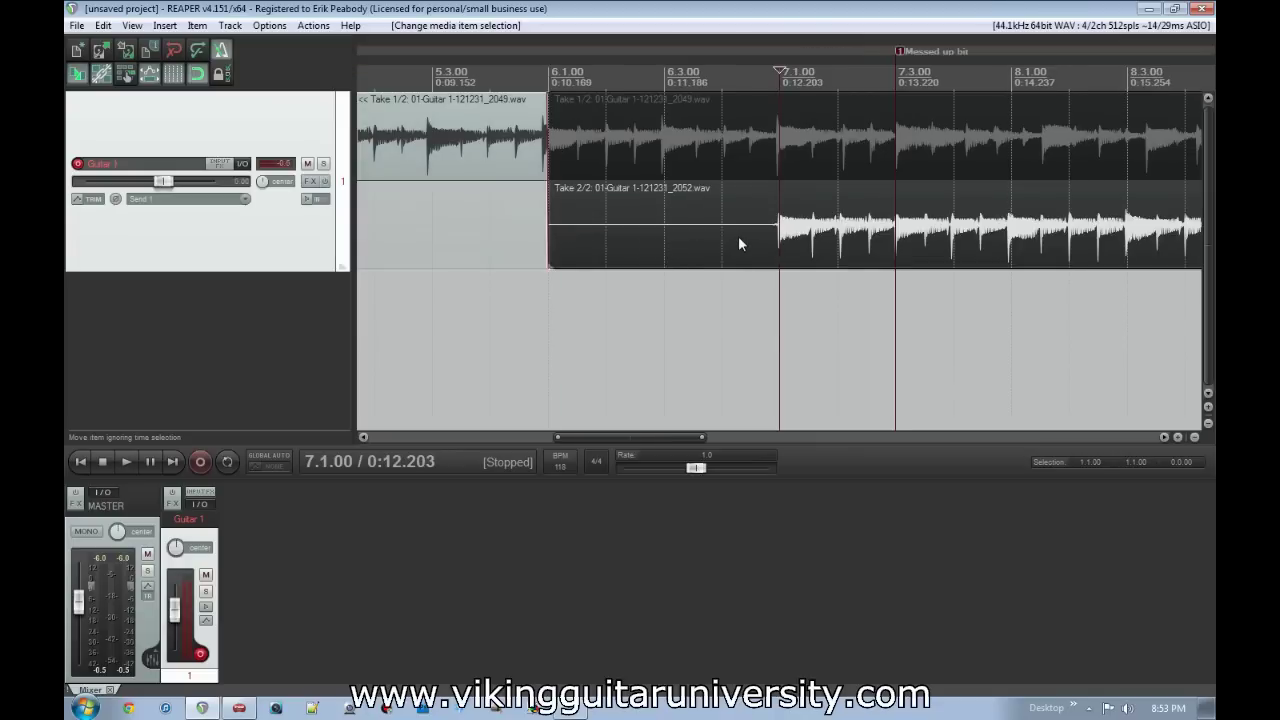
{"action": "scroll", "coordinate": [960, 262], "scroll_direction": "down", "scroll_amount": 2}
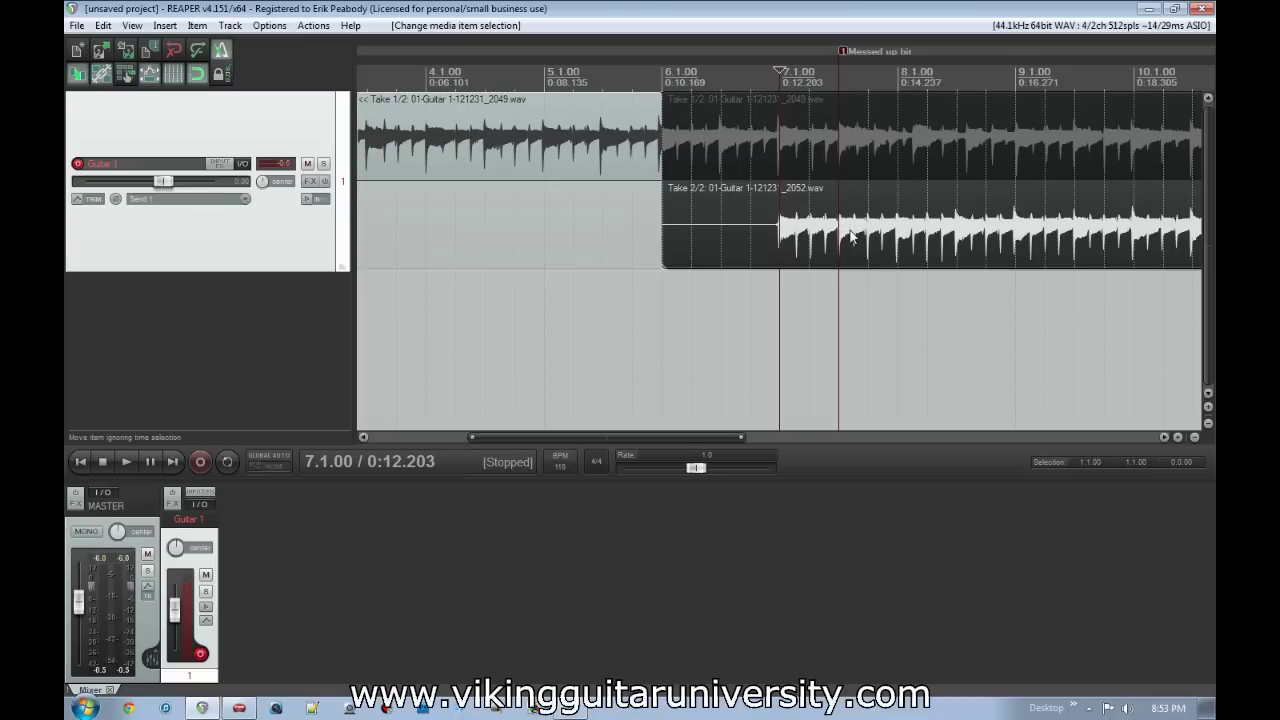
{"action": "scroll", "coordinate": [846, 236], "scroll_direction": "up", "scroll_amount": 2}
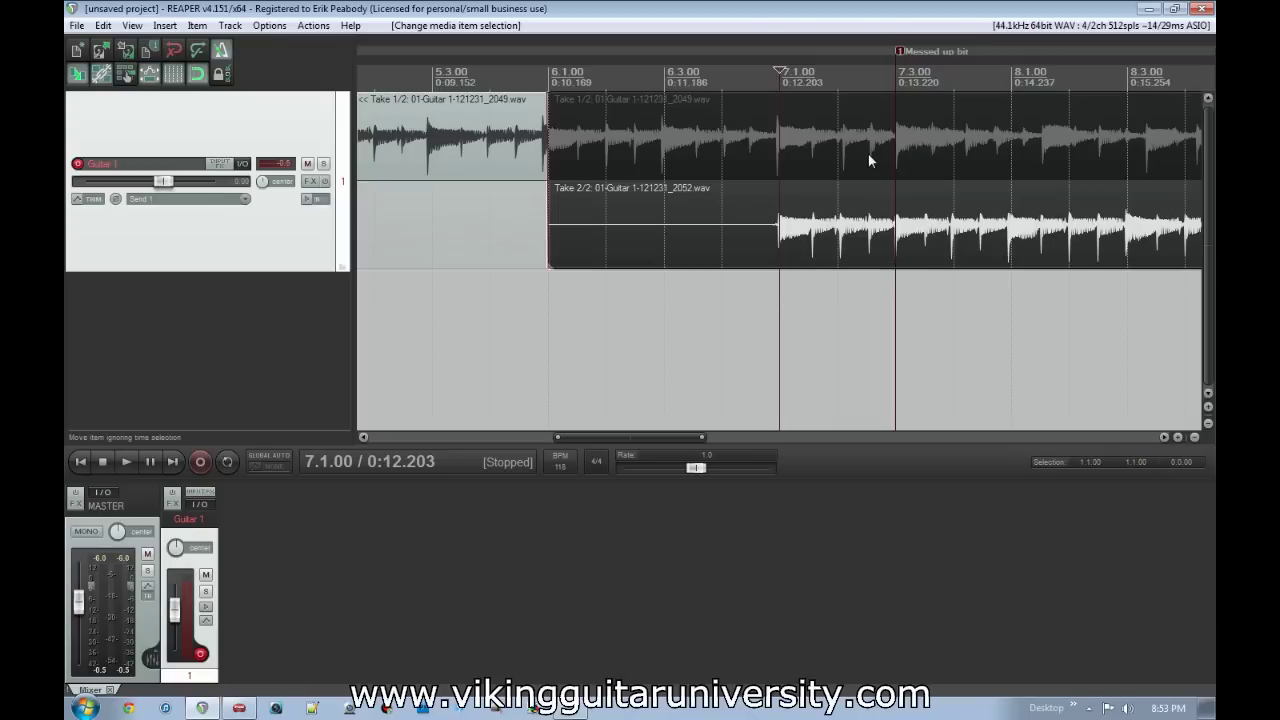
Step: Switch the active take to take 1 and back to take 2, and compare both waveforms around 7.3.00
{"action": "left_click", "coordinate": [734, 140]}
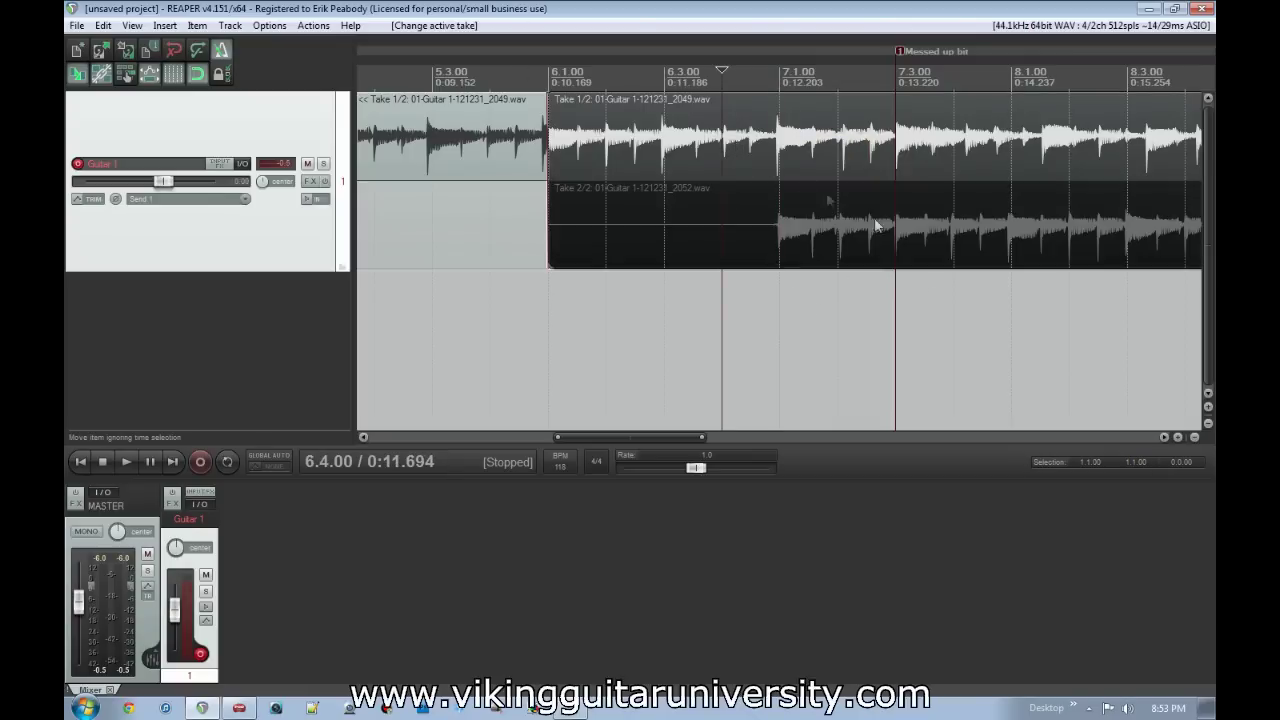
{"action": "left_click", "coordinate": [905, 230]}
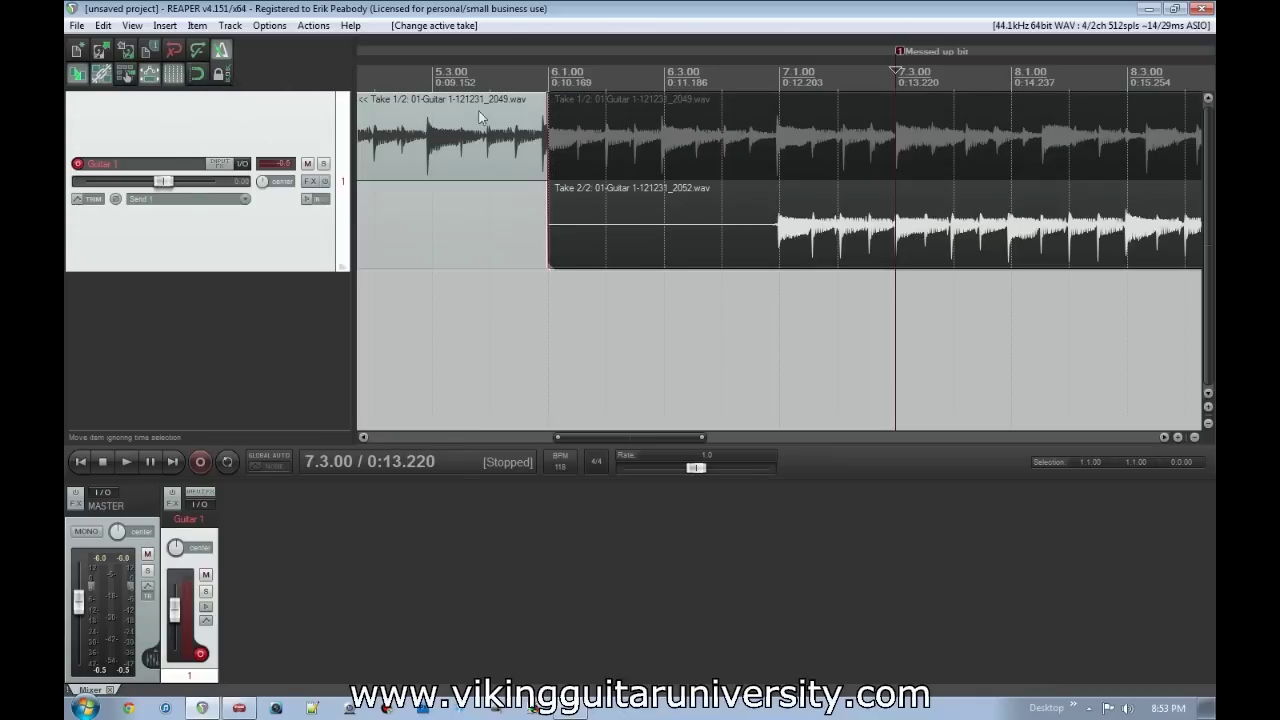
{"action": "scroll", "coordinate": [893, 233], "scroll_direction": "up", "scroll_amount": 6}
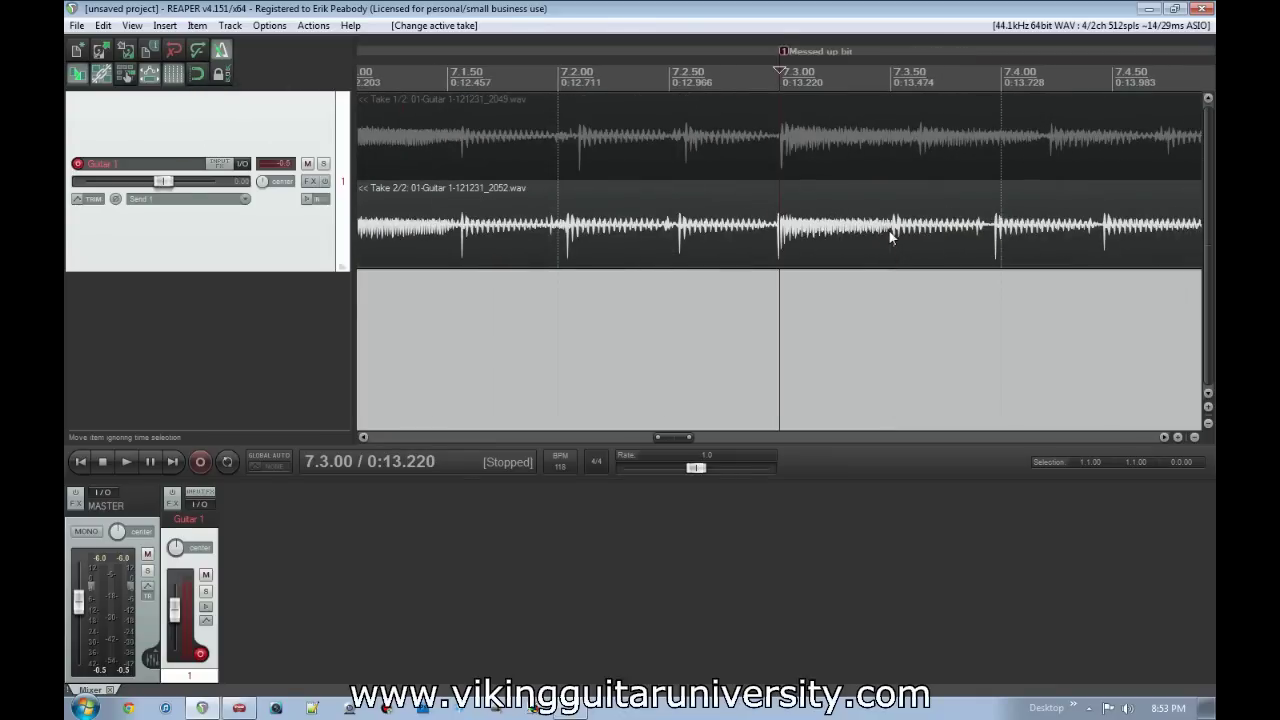
{"action": "scroll", "coordinate": [864, 231], "scroll_direction": "down", "scroll_amount": 3}
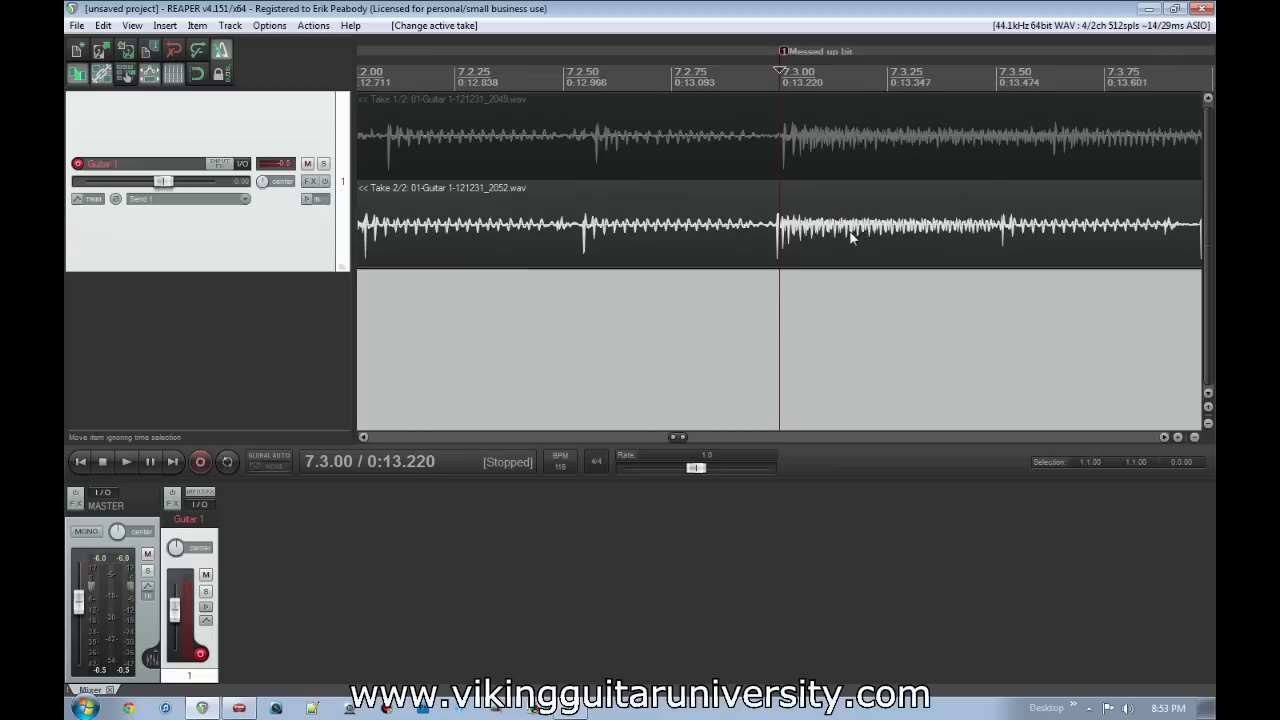
{"action": "scroll", "coordinate": [846, 230], "scroll_direction": "down", "scroll_amount": 3}
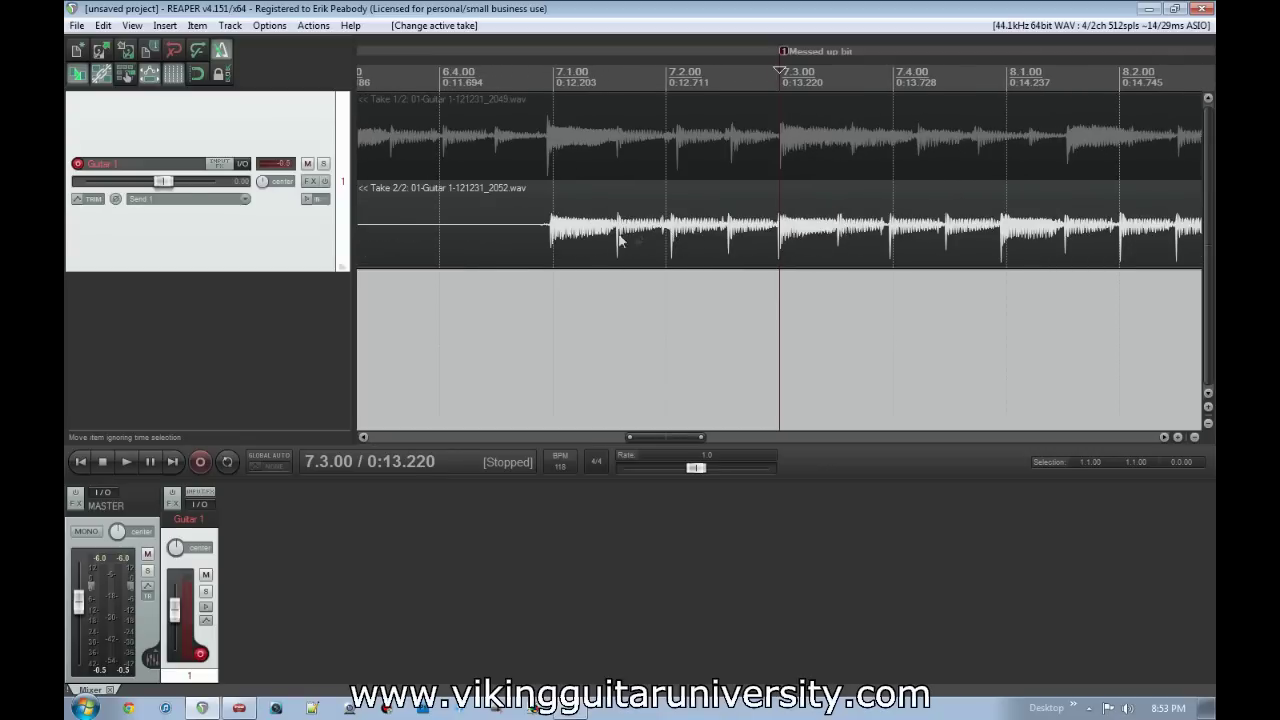
Step: Examine the note attacks in take 2 as possible edit points, placing the edit cursor off-grid around 7.2.02 and at 7.2.53
{"action": "left_click", "coordinate": [669, 240]}
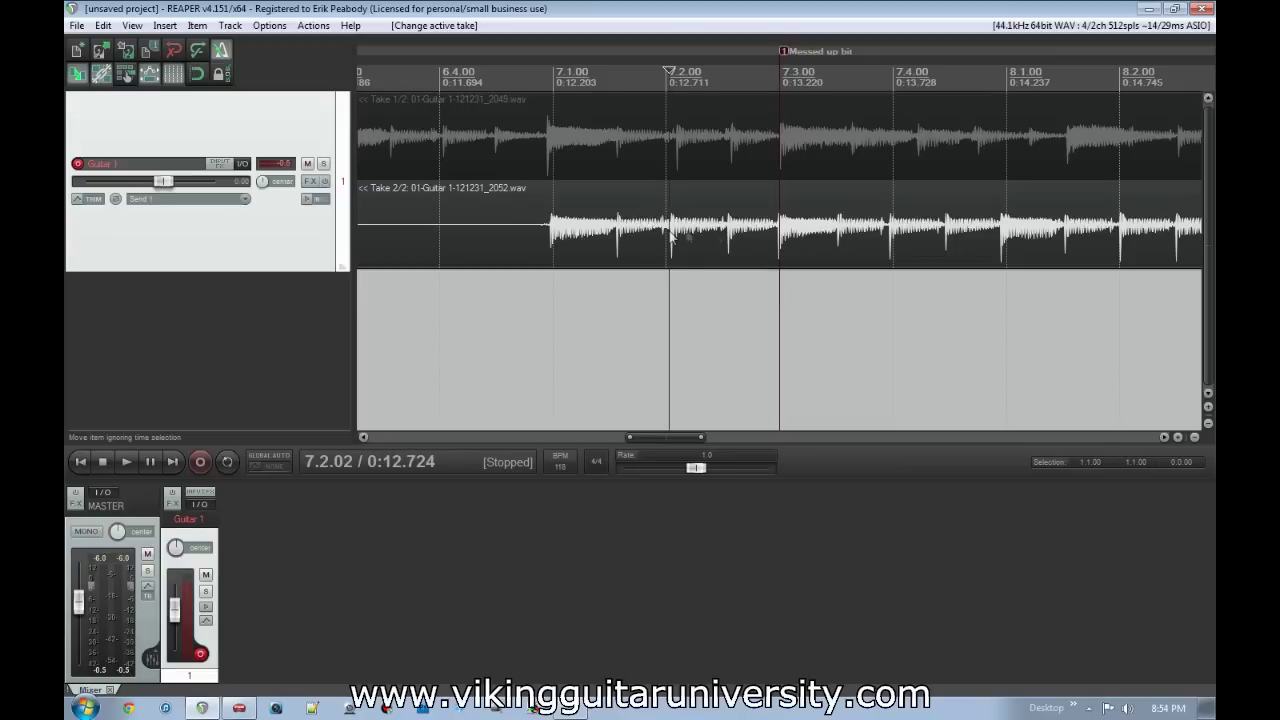
{"action": "scroll", "coordinate": [740, 247], "scroll_direction": "up", "scroll_amount": 4}
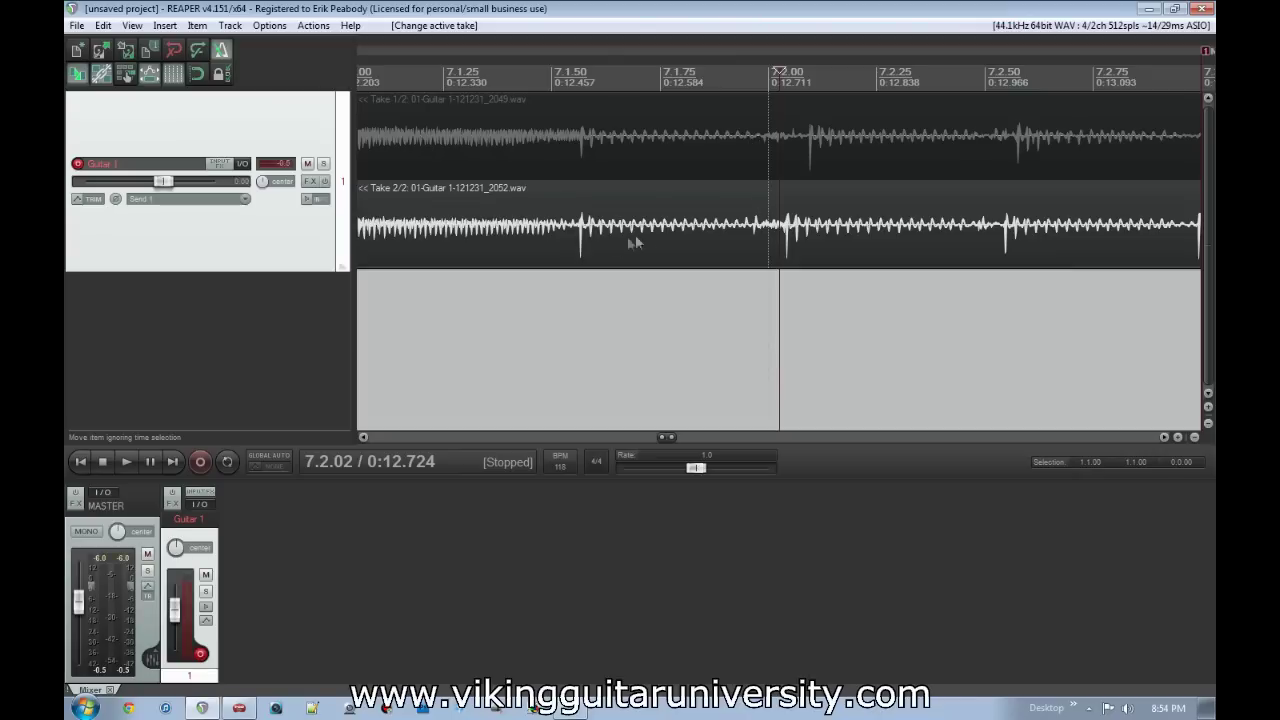
{"action": "scroll", "coordinate": [582, 236], "scroll_direction": "down", "scroll_amount": 2}
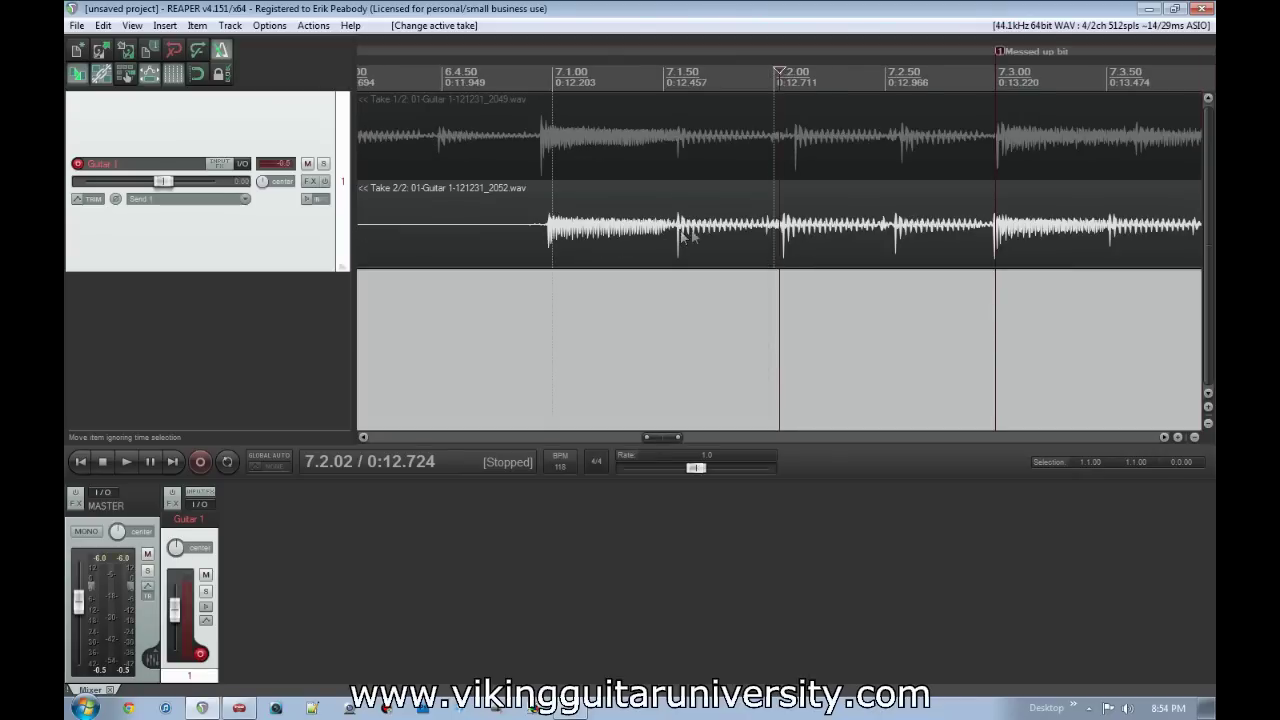
{"action": "scroll", "coordinate": [785, 237], "scroll_direction": "up", "scroll_amount": 4}
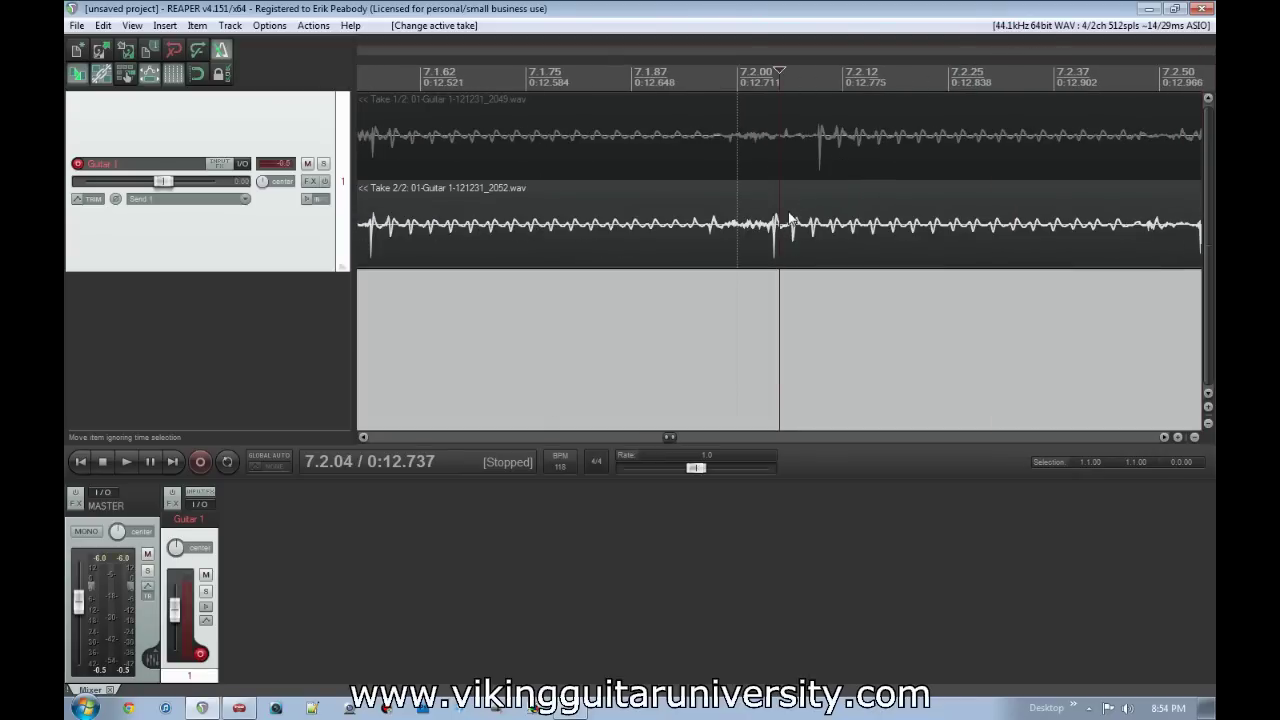
{"action": "left_click", "coordinate": [991, 238]}
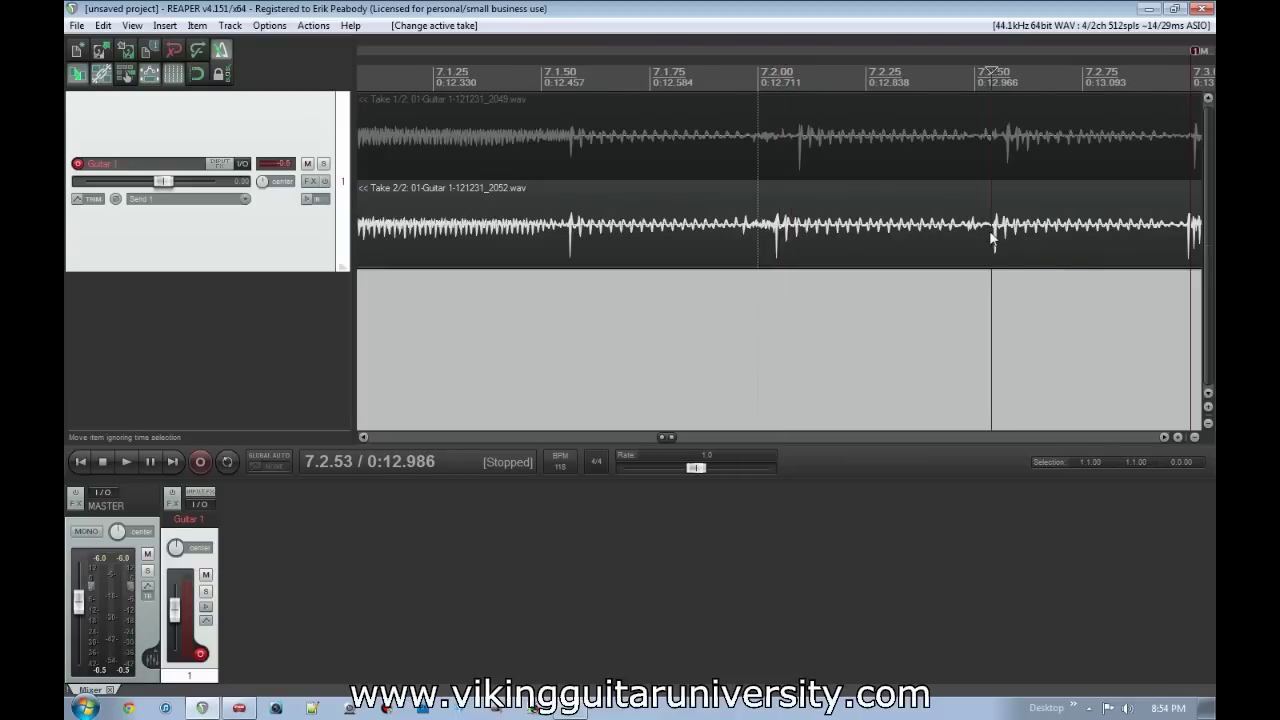
{"action": "scroll", "coordinate": [781, 229], "scroll_direction": "down", "scroll_amount": 2}
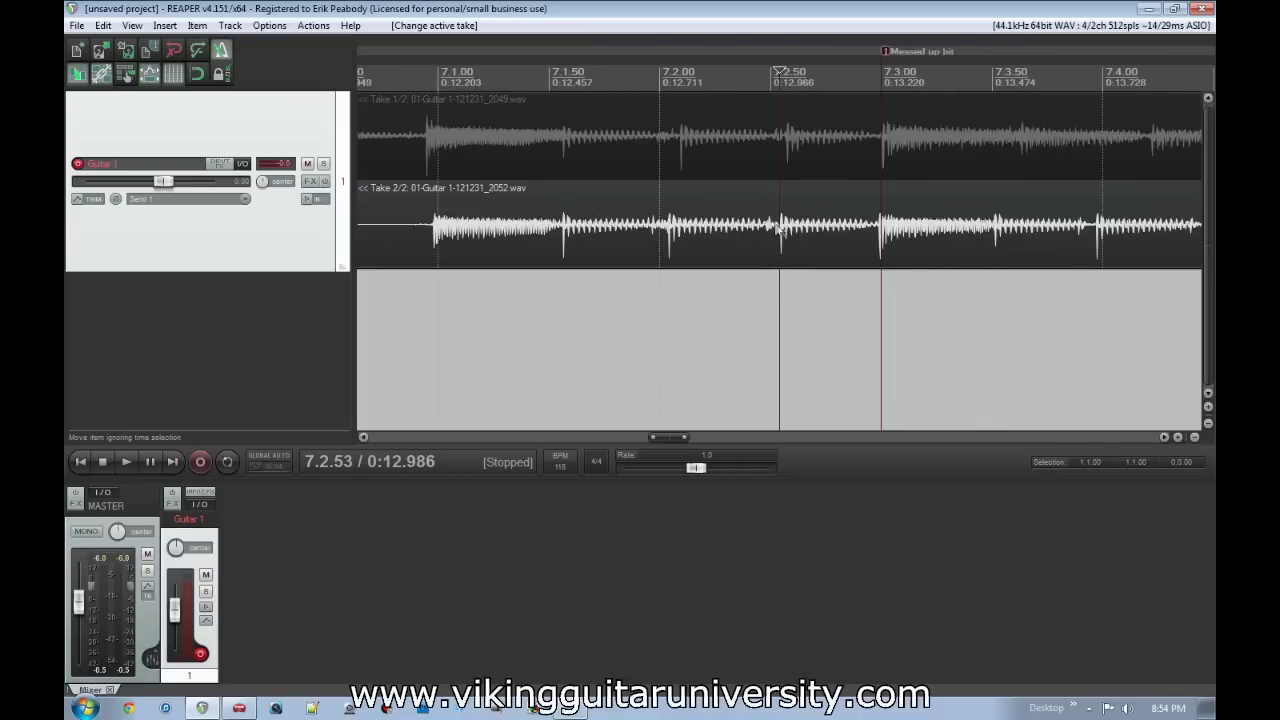
Step: Place the edit cursor at 7.1.55, just before the note attack in take 2
{"action": "left_click", "coordinate": [558, 229]}
{"action": "scroll", "coordinate": [613, 231], "scroll_direction": "up", "scroll_amount": 2}
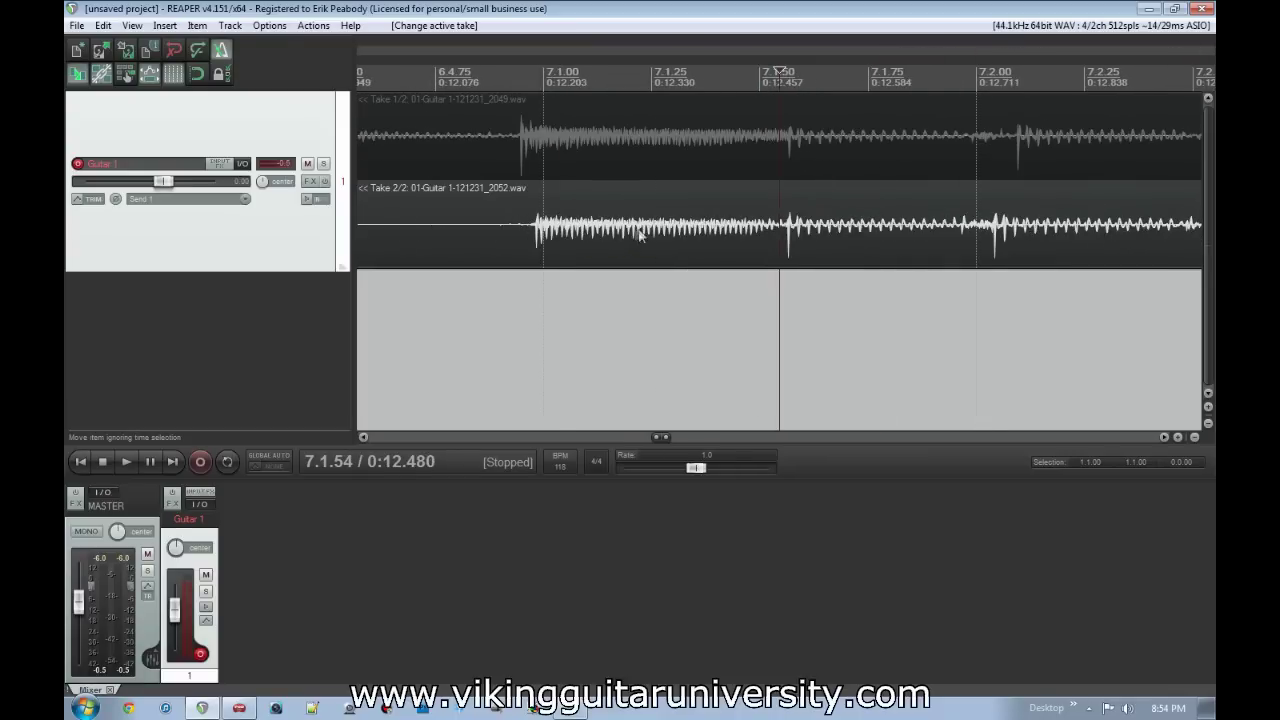
{"action": "scroll", "coordinate": [809, 237], "scroll_direction": "up", "scroll_amount": 3}
{"action": "left_click", "coordinate": [789, 233]}
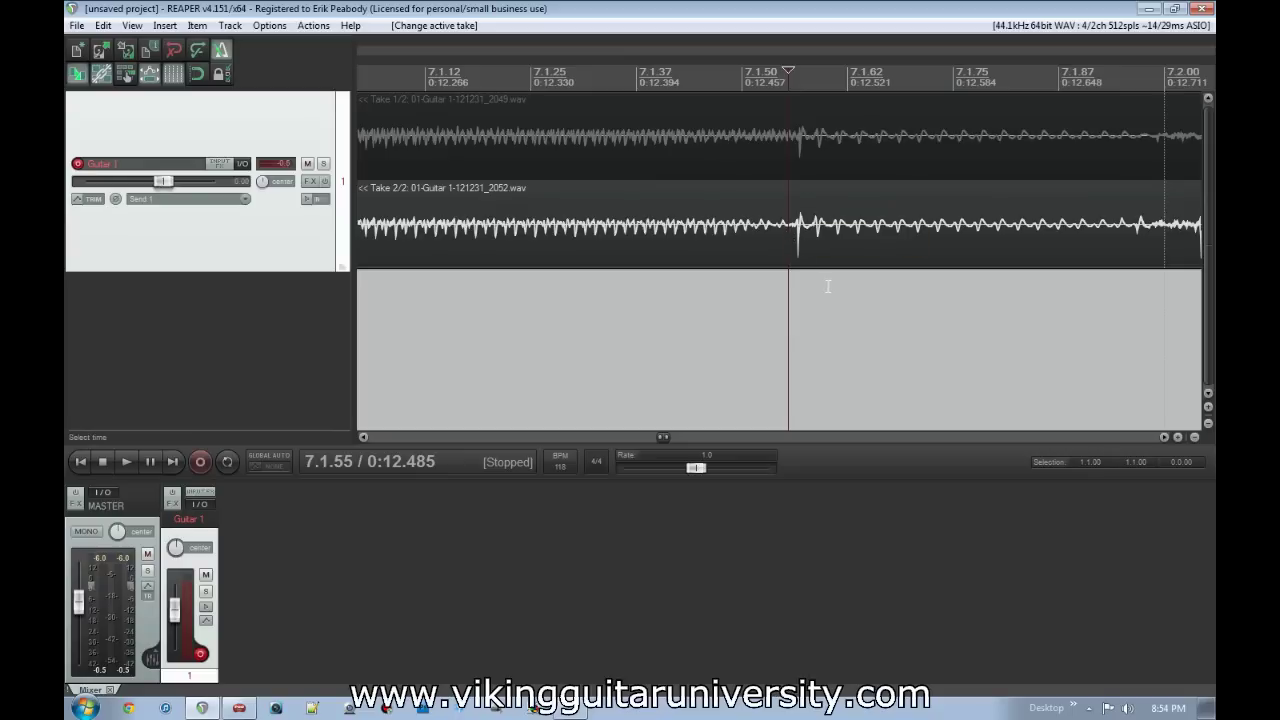
Step: Split the item at 7.1.55 and make take 1 active in the section just before the cut
{"action": "right_click", "coordinate": [788, 225]}
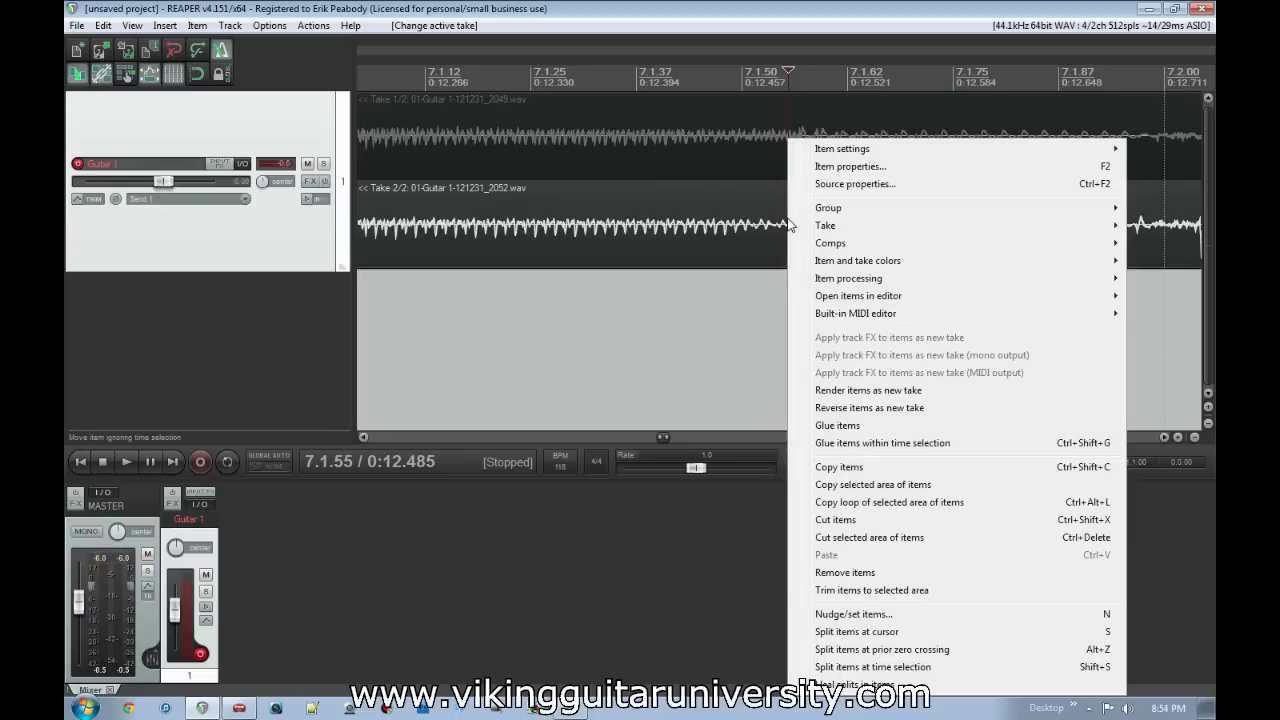
{"action": "left_click", "coordinate": [875, 634]}
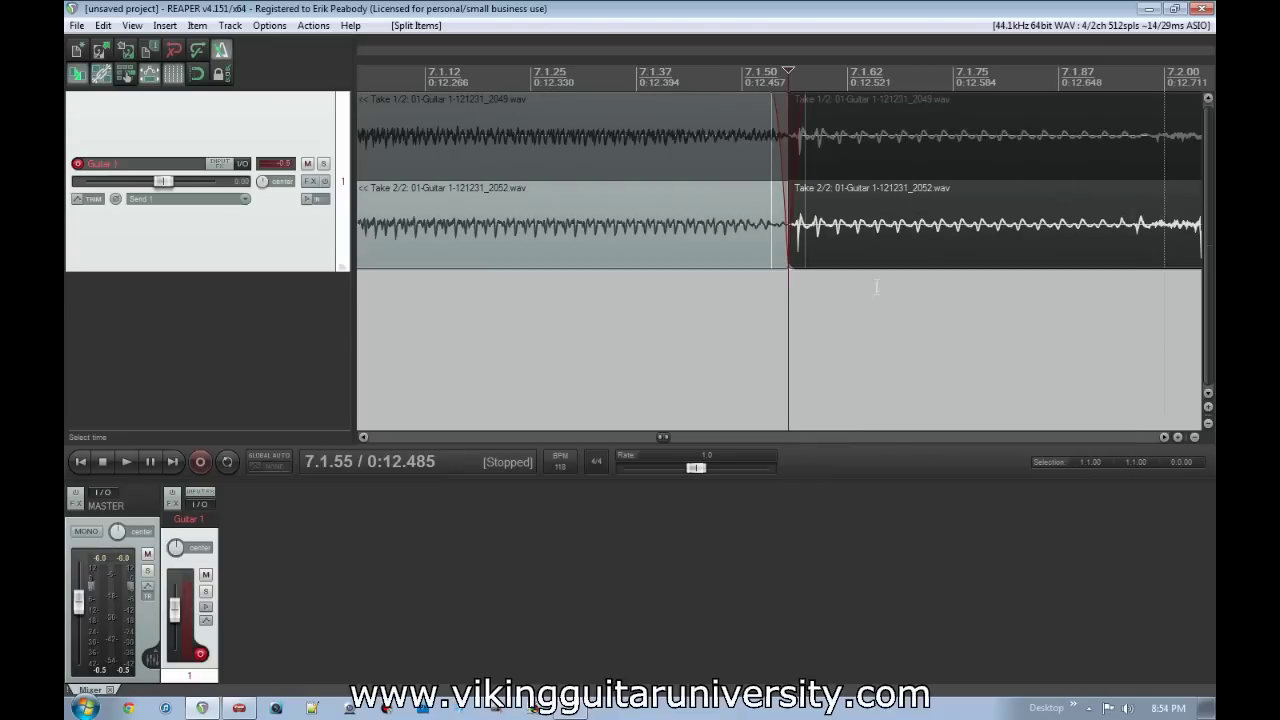
{"action": "scroll", "coordinate": [883, 270], "scroll_direction": "down", "scroll_amount": 5}
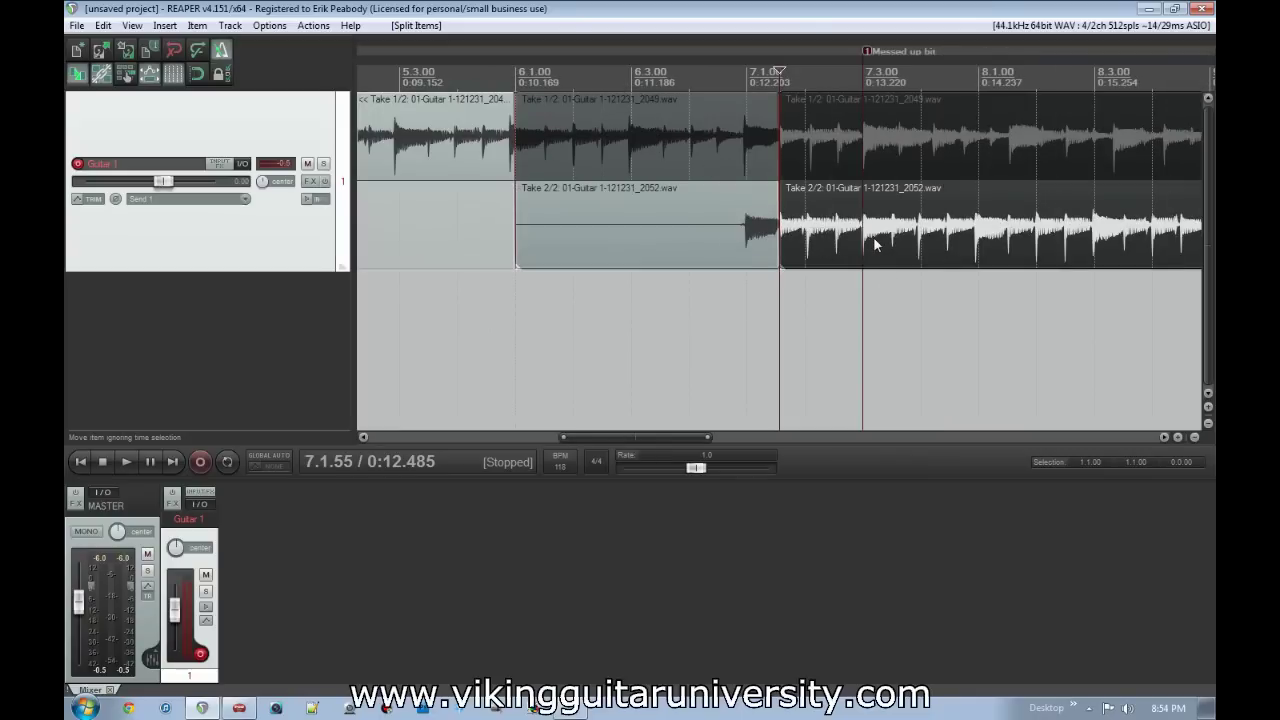
{"action": "scroll", "coordinate": [873, 240], "scroll_direction": "down", "scroll_amount": 4}
{"action": "scroll", "coordinate": [867, 248], "scroll_direction": "up", "scroll_amount": 2}
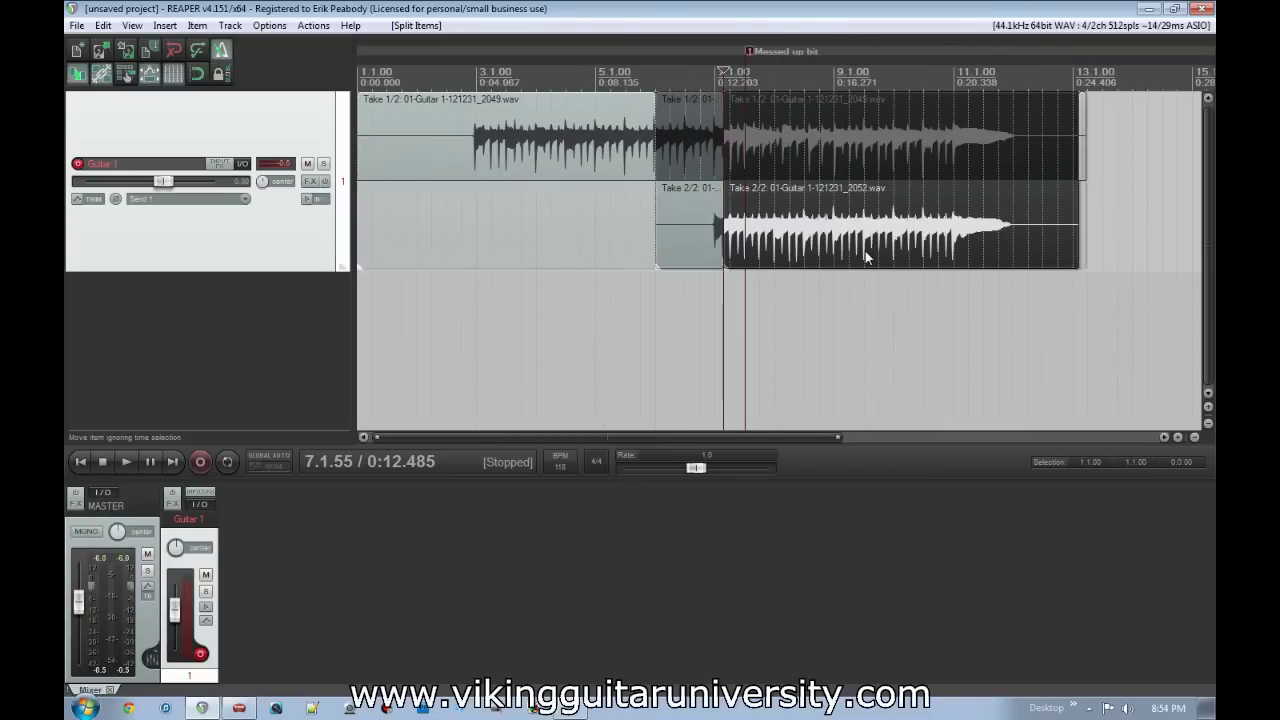
{"action": "left_click", "coordinate": [713, 140]}
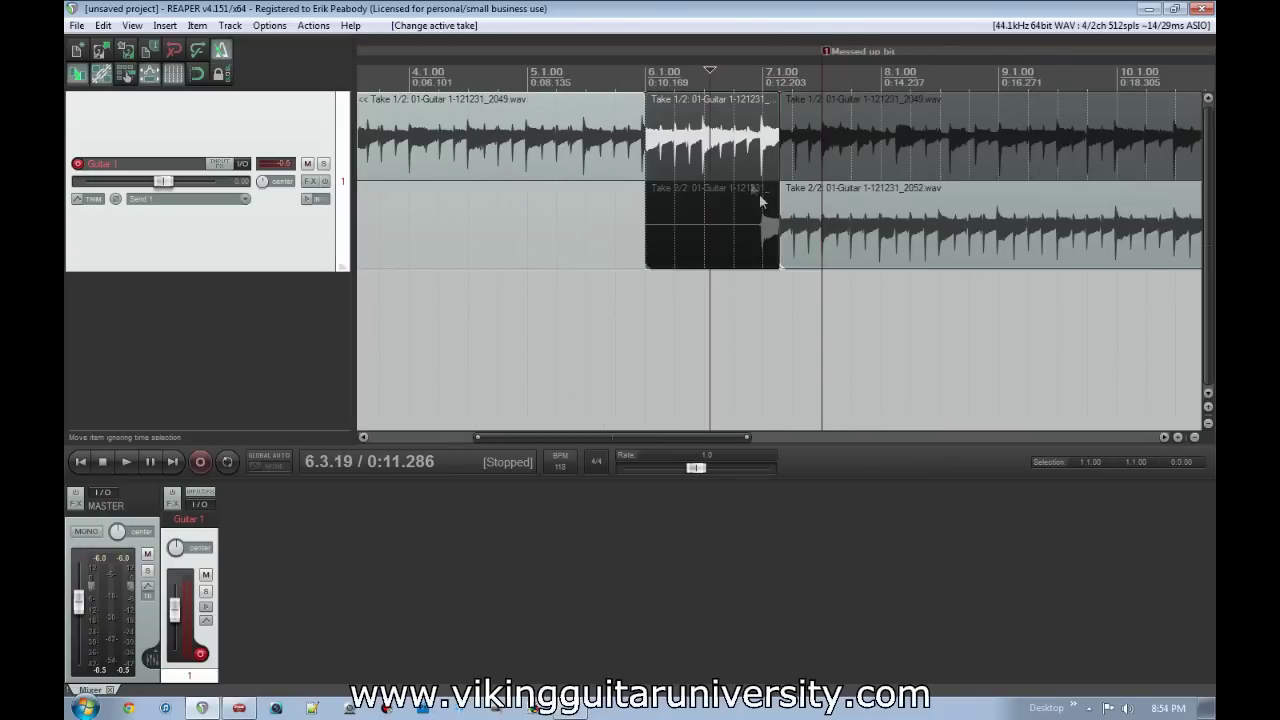
{"action": "scroll", "coordinate": [1045, 235], "scroll_direction": "down", "scroll_amount": 3}
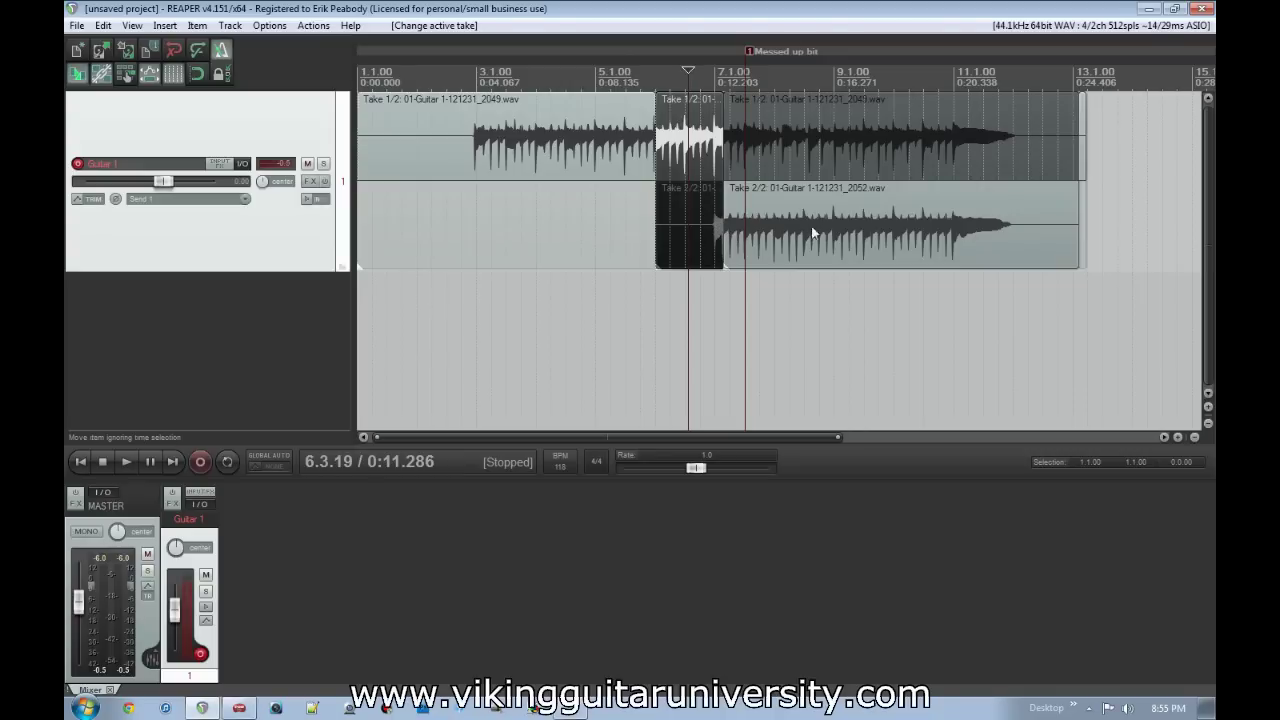
Step: Split the remaining second-take section at 9.4.48 and make take 1 active in the part after the cut
{"action": "left_click", "coordinate": [878, 240]}
{"action": "scroll", "coordinate": [879, 242], "scroll_direction": "up", "scroll_amount": 10}
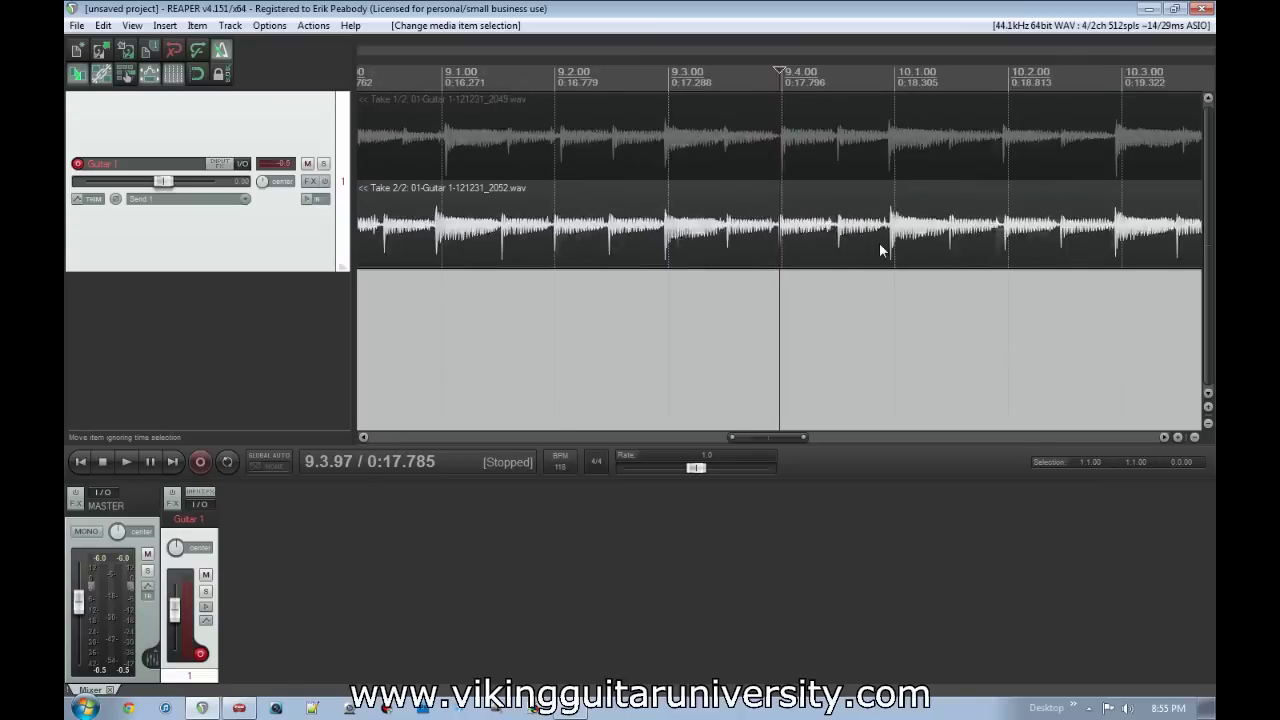
{"action": "left_click", "coordinate": [999, 227]}
{"action": "scroll", "coordinate": [999, 227], "scroll_direction": "up", "scroll_amount": 2}
{"action": "key", "text": "s"}
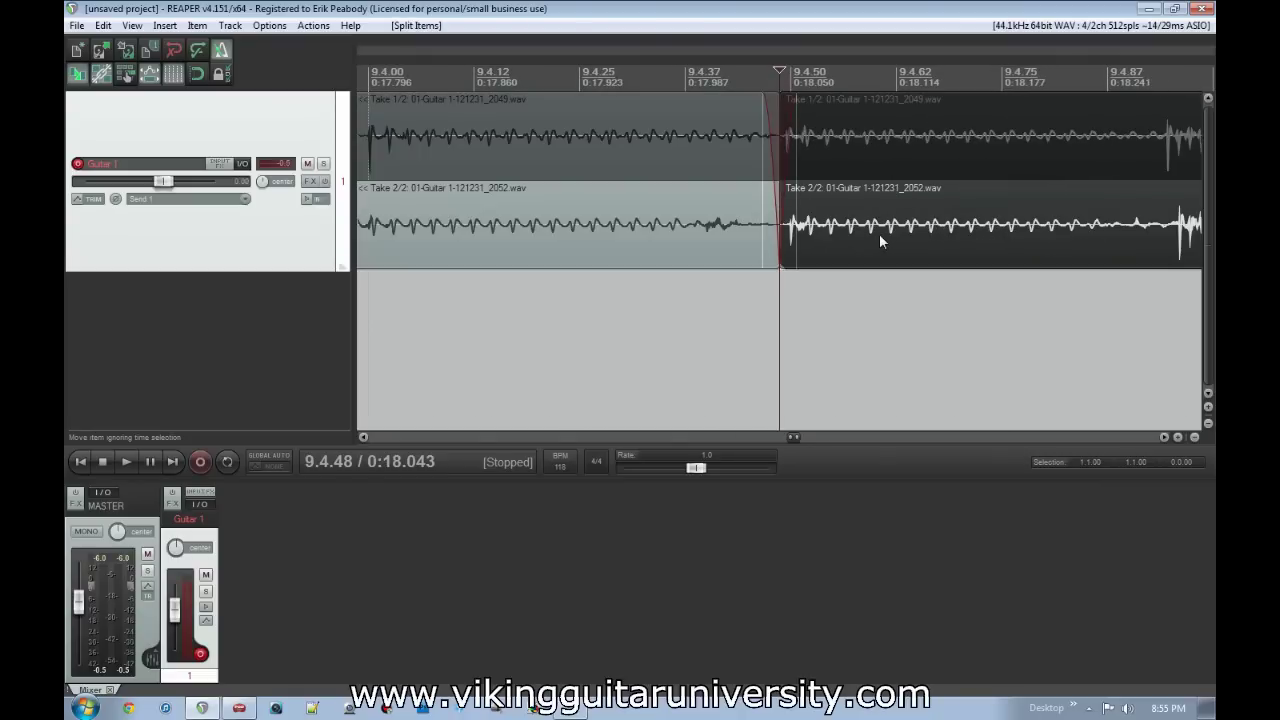
{"action": "scroll", "coordinate": [879, 233], "scroll_direction": "down", "scroll_amount": 10}
{"action": "scroll", "coordinate": [879, 235], "scroll_direction": "down", "scroll_amount": 2}
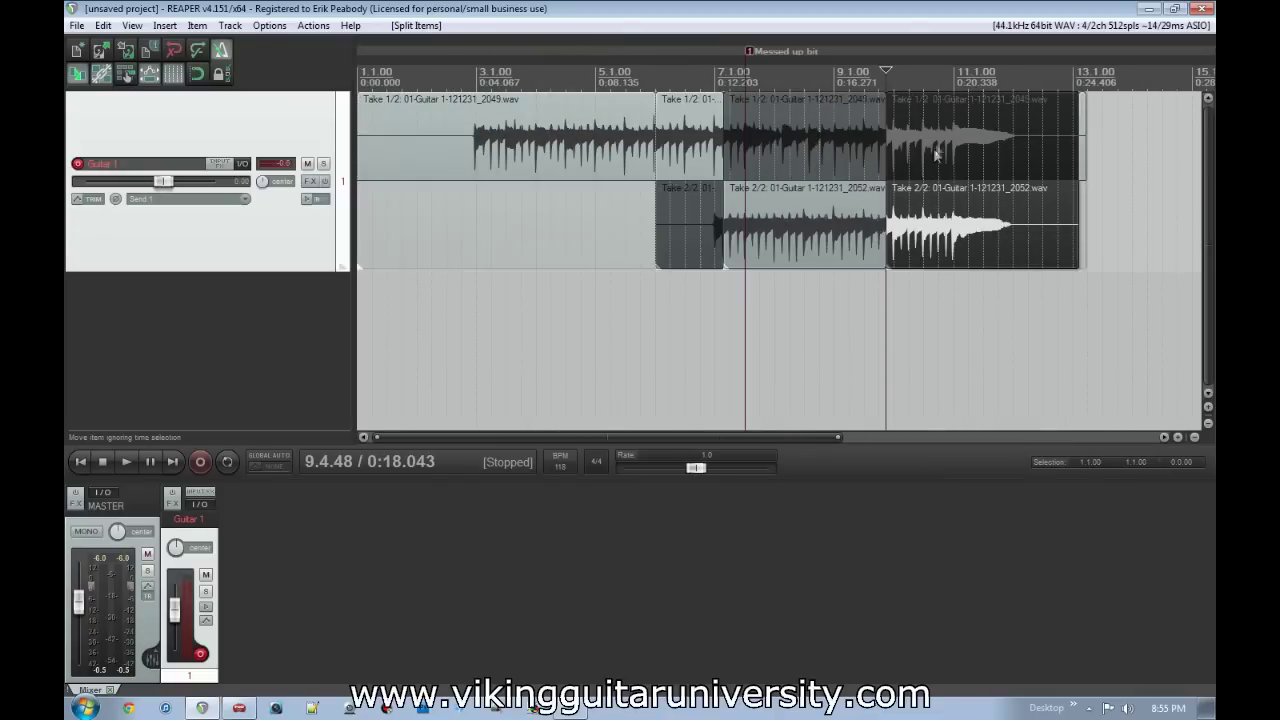
{"action": "left_click", "coordinate": [940, 147]}
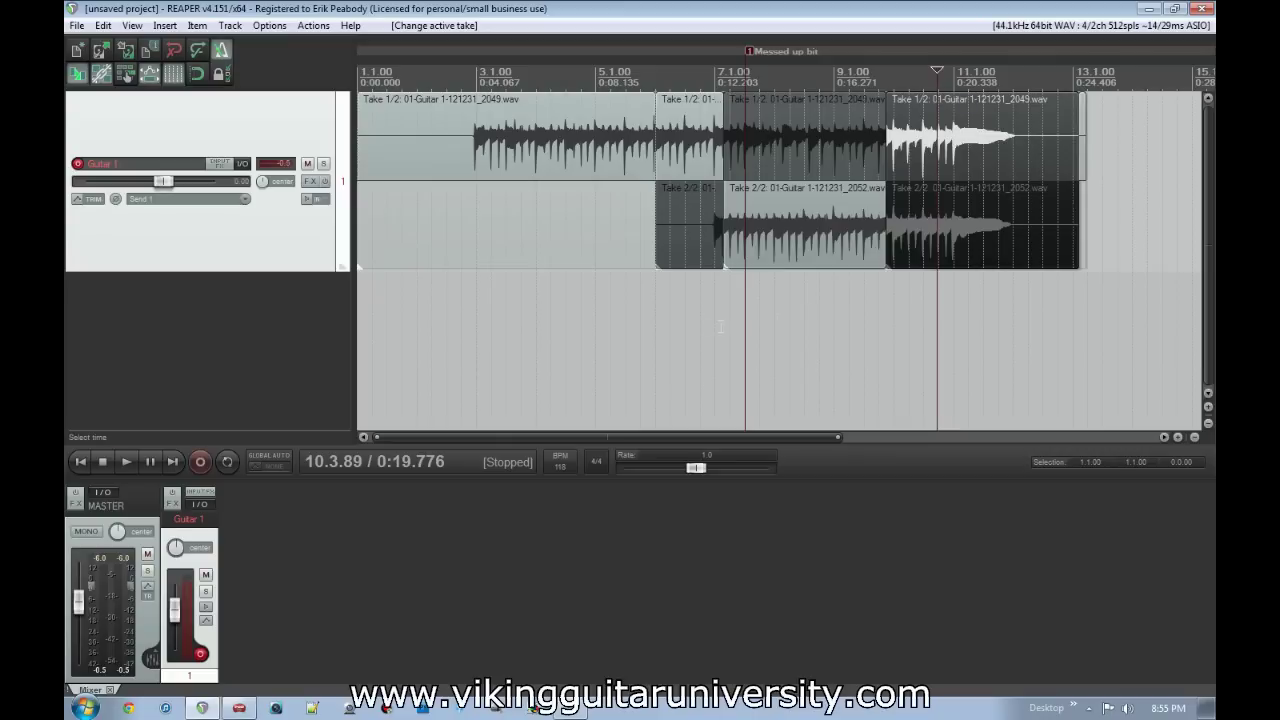
Step: Activate take 1 in the middle section and play back from 7.1.00 with grid snapping enabled
{"action": "left_click", "coordinate": [815, 138]}
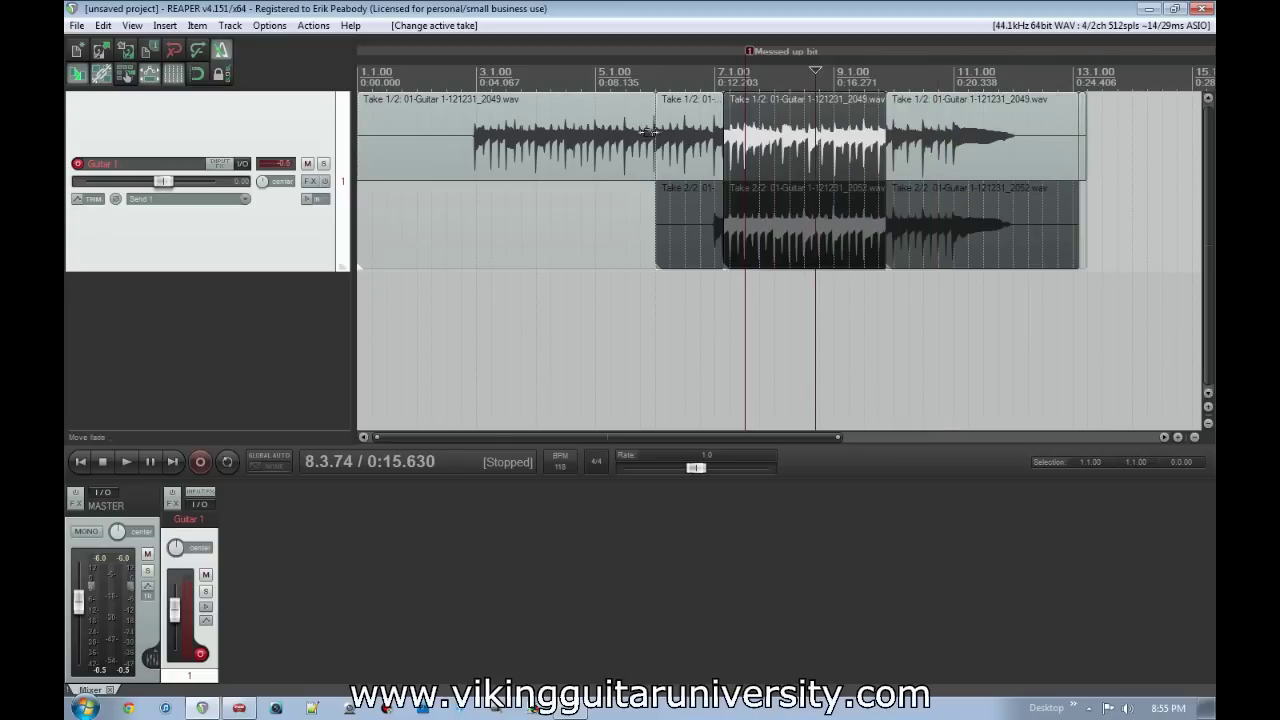
{"action": "left_click", "coordinate": [709, 318]}
{"action": "left_click", "coordinate": [715, 320]}
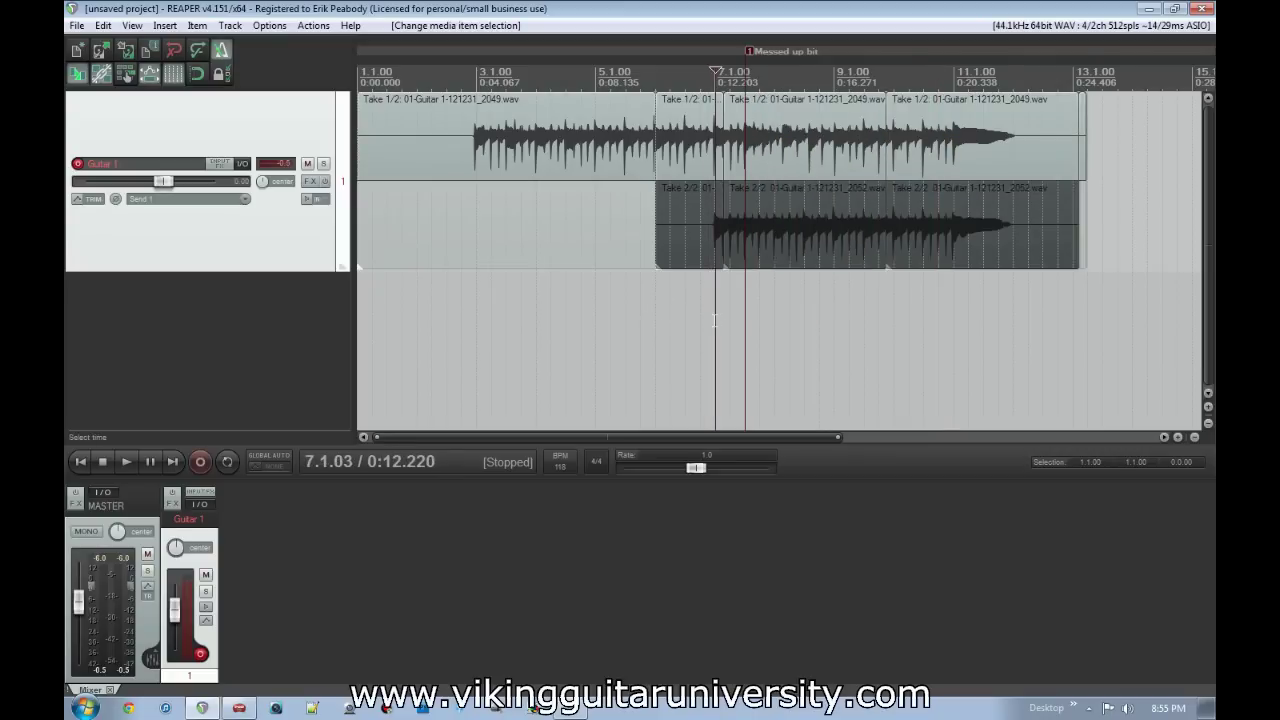
{"action": "left_click", "coordinate": [714, 320]}
{"action": "key", "text": "space"}
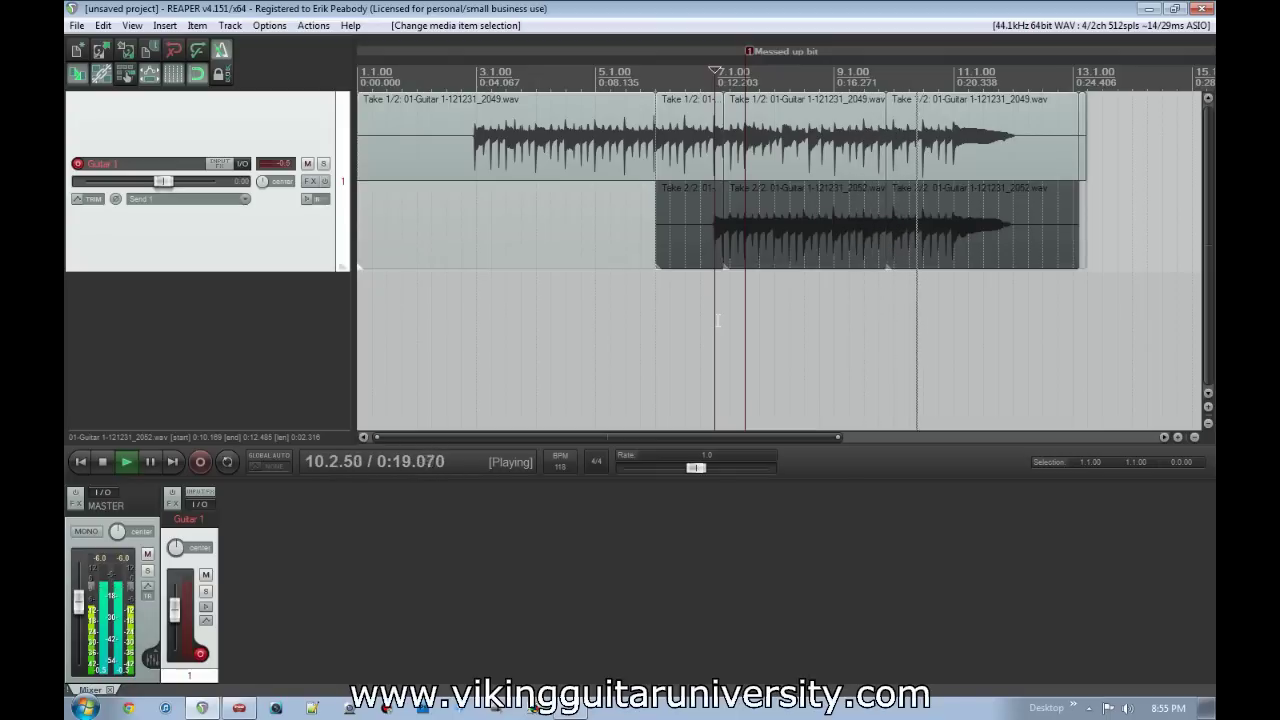
{"action": "key", "text": "space"}
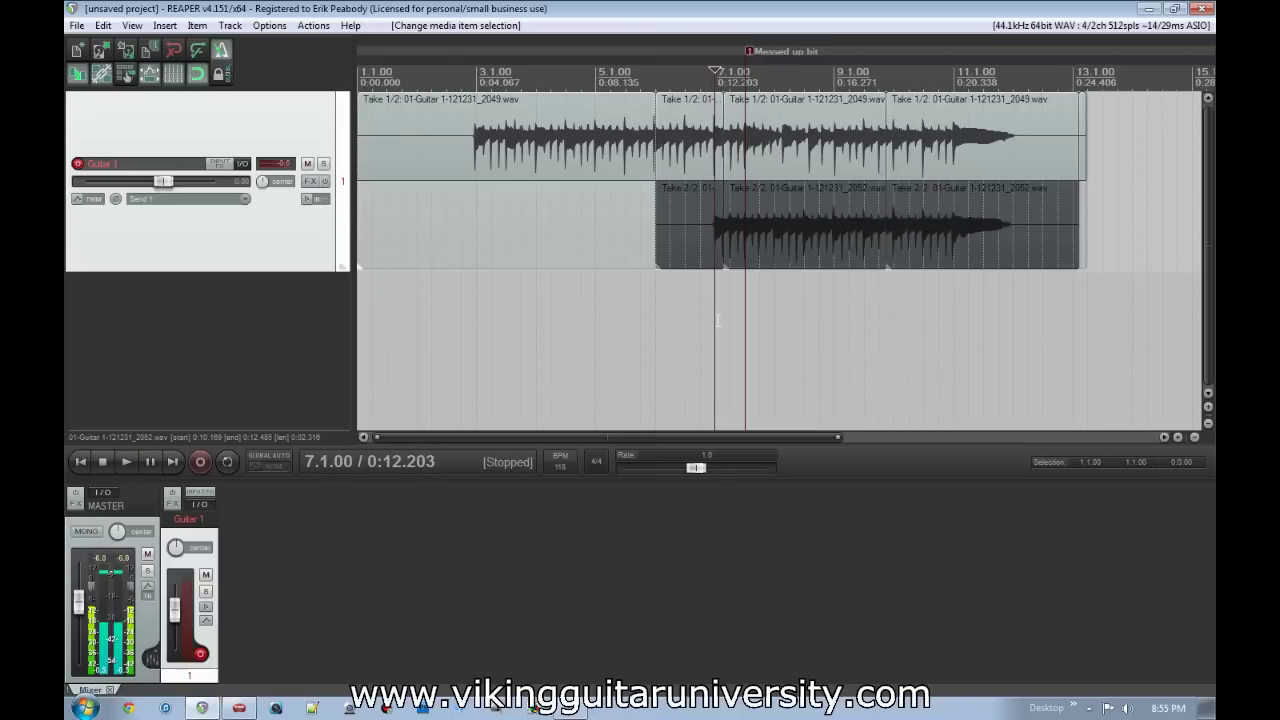
Step: Make take 2 active in the middle section and play the combined takes from 7.1.00
{"action": "left_click", "coordinate": [804, 238]}
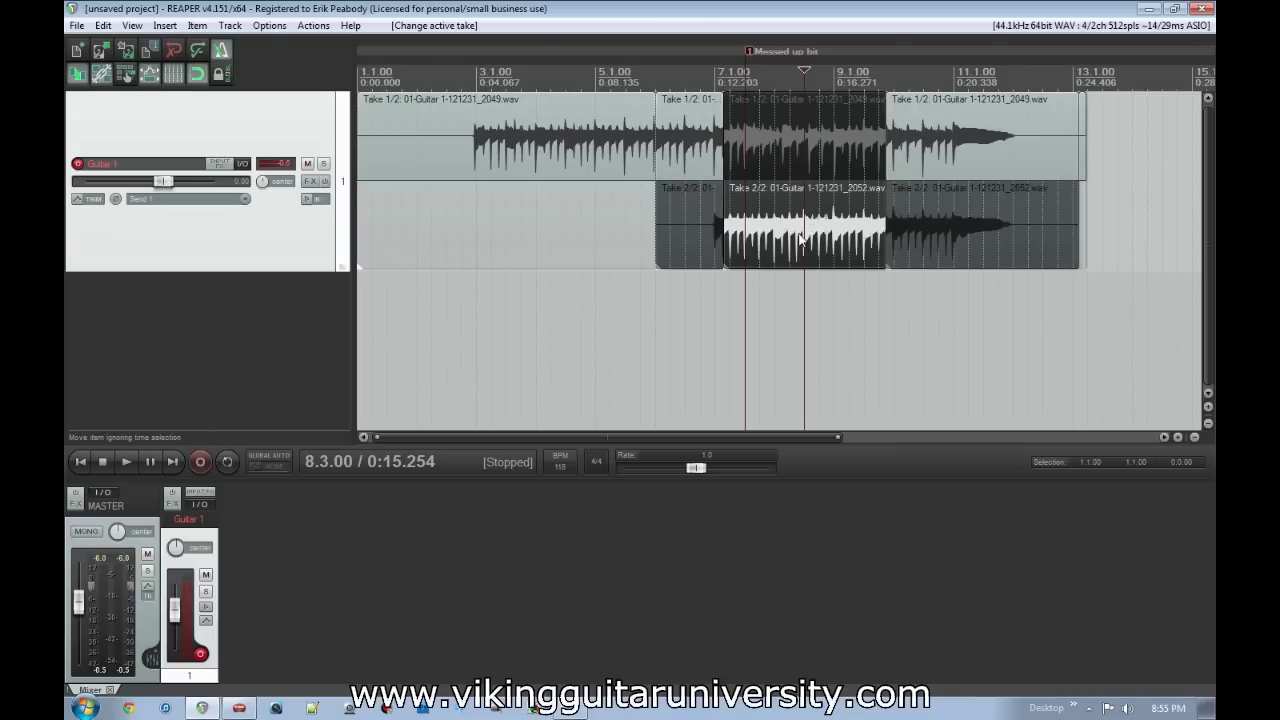
{"action": "left_click", "coordinate": [727, 305]}
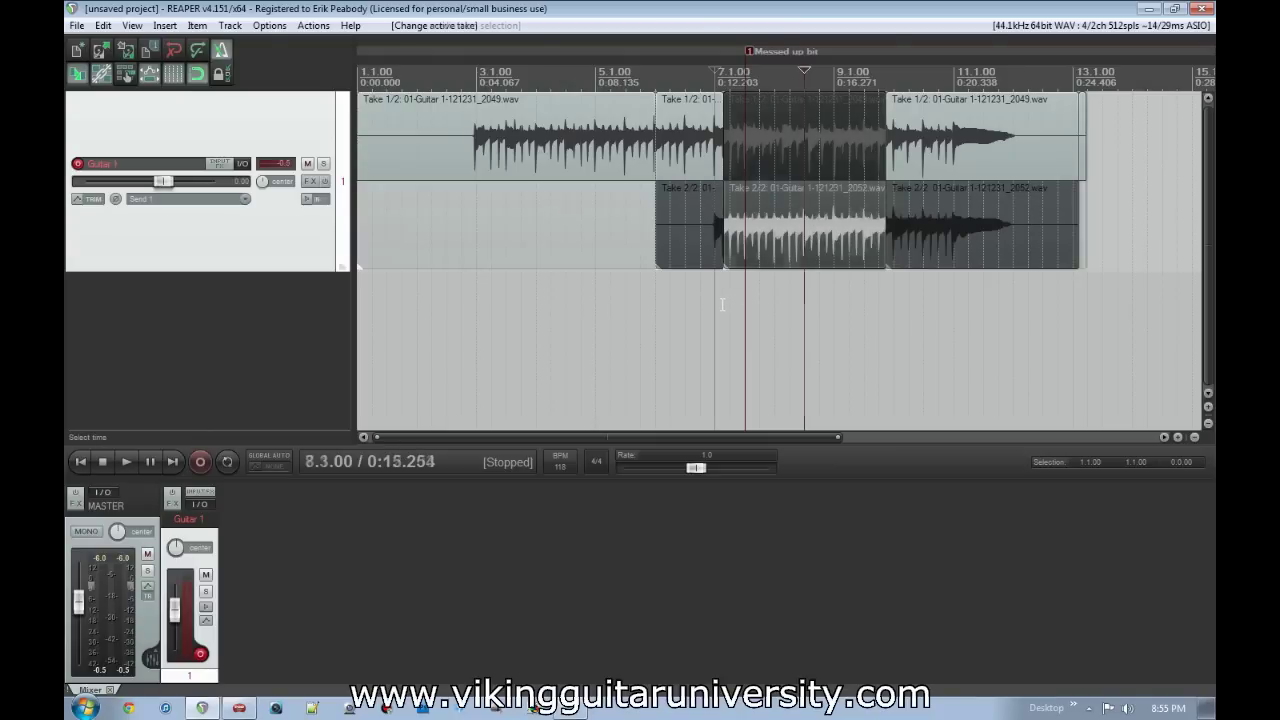
{"action": "key", "text": "space"}
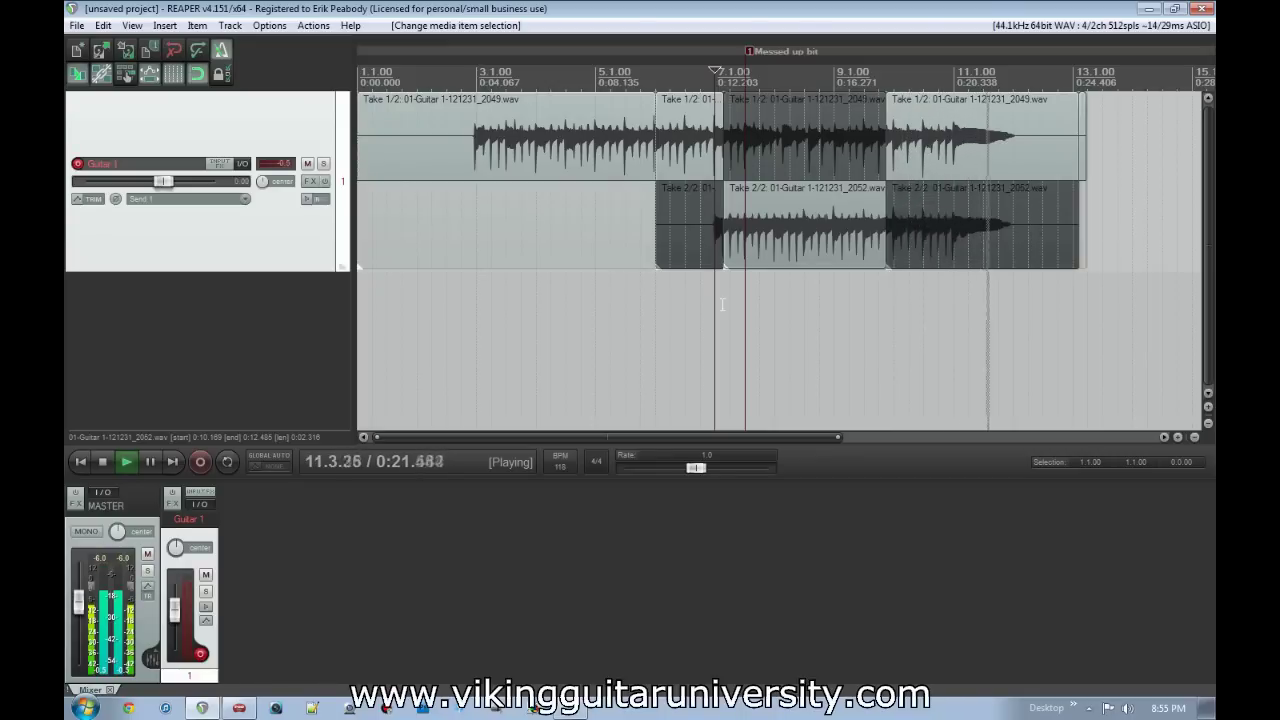
{"action": "key", "text": "space"}
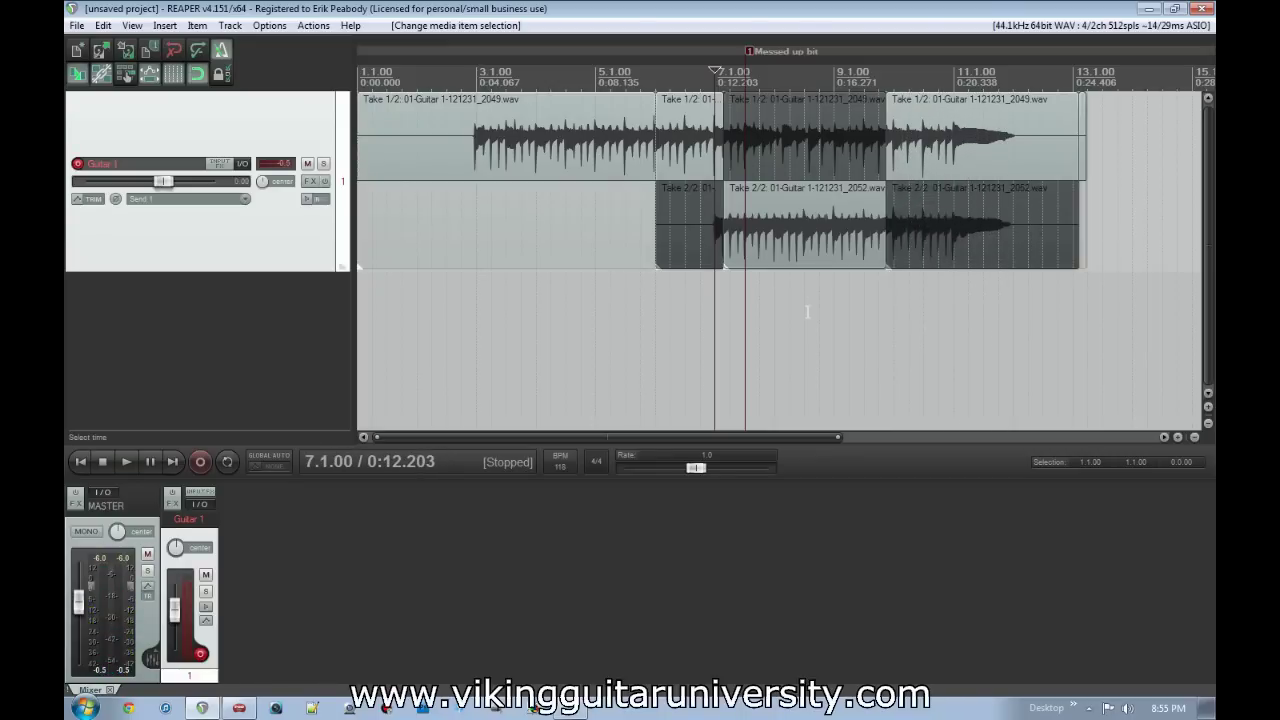
Step: Examine the crossfade between take 1 and take 2 at the 7.1.55 split, close up and in context
{"action": "scroll", "coordinate": [806, 312], "scroll_direction": "up", "scroll_amount": 4}
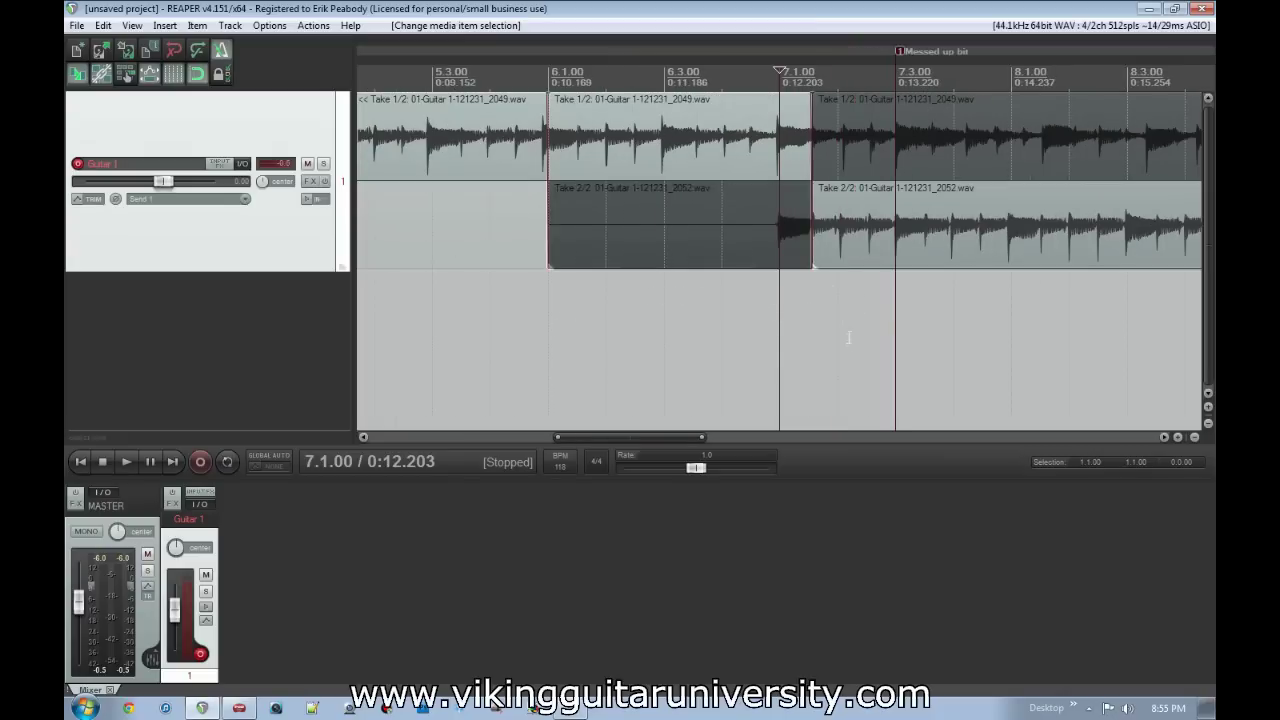
{"action": "left_click", "coordinate": [812, 216]}
{"action": "scroll", "coordinate": [828, 280], "scroll_direction": "up", "scroll_amount": 3}
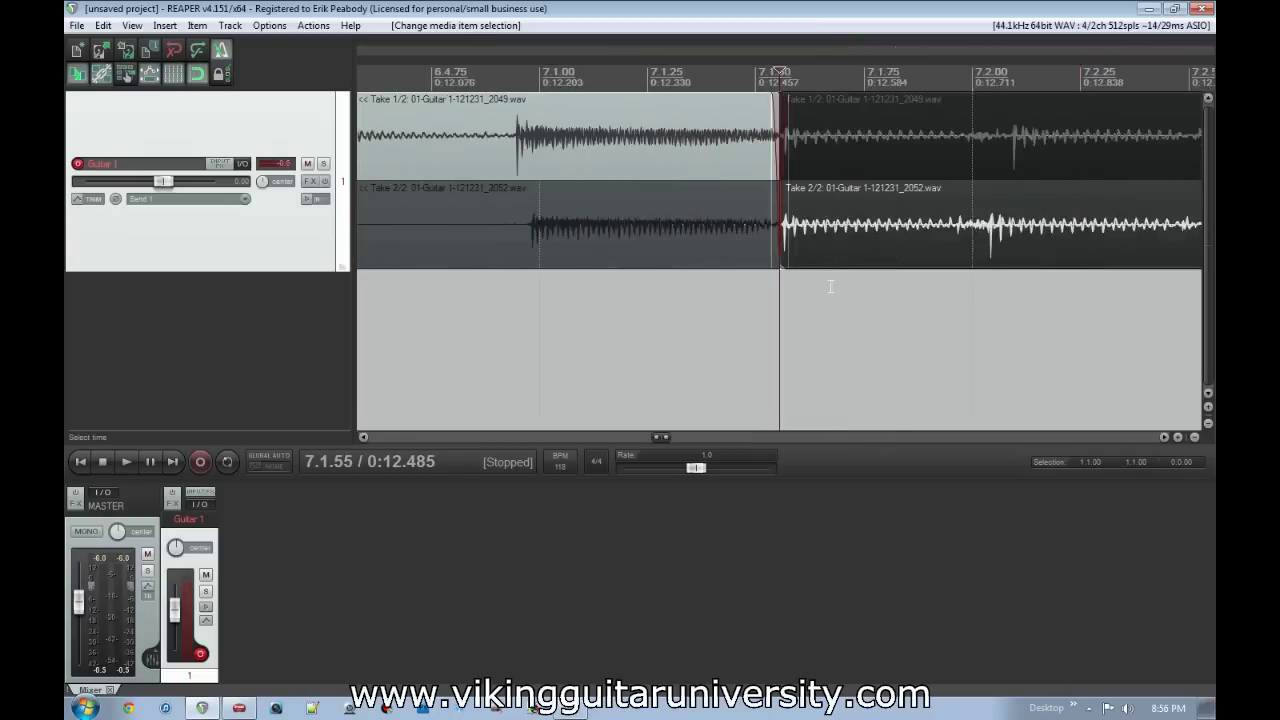
{"action": "scroll", "coordinate": [830, 287], "scroll_direction": "up", "scroll_amount": 4}
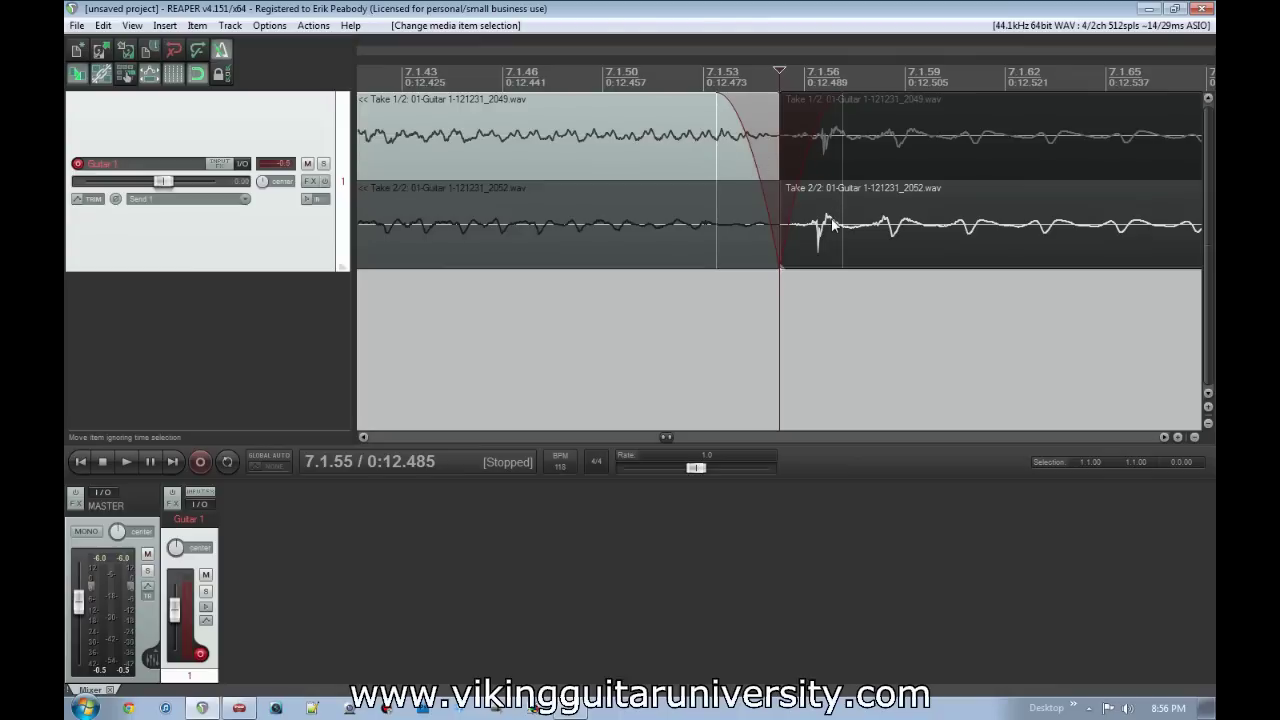
{"action": "scroll", "coordinate": [833, 226], "scroll_direction": "down", "scroll_amount": 6}
{"action": "scroll", "coordinate": [831, 227], "scroll_direction": "down", "scroll_amount": 8}
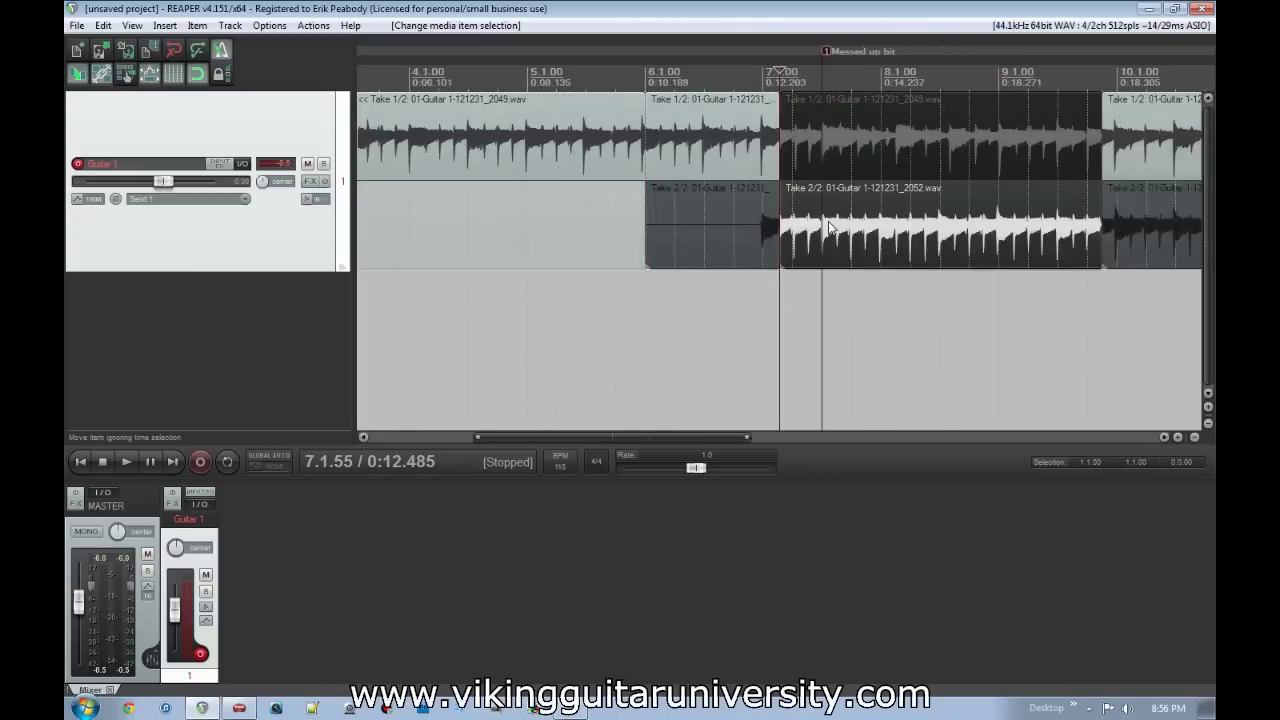
{"action": "scroll", "coordinate": [829, 226], "scroll_direction": "up", "scroll_amount": 5}
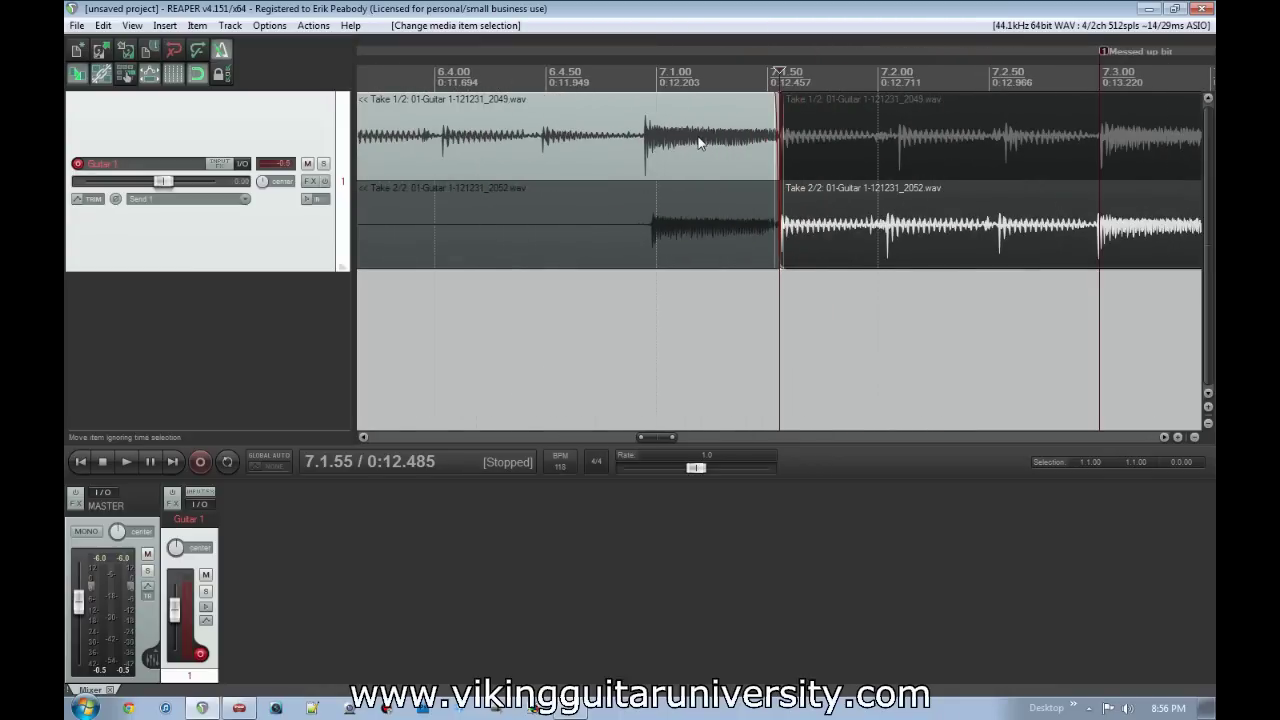
{"action": "scroll", "coordinate": [818, 209], "scroll_direction": "up", "scroll_amount": 8}
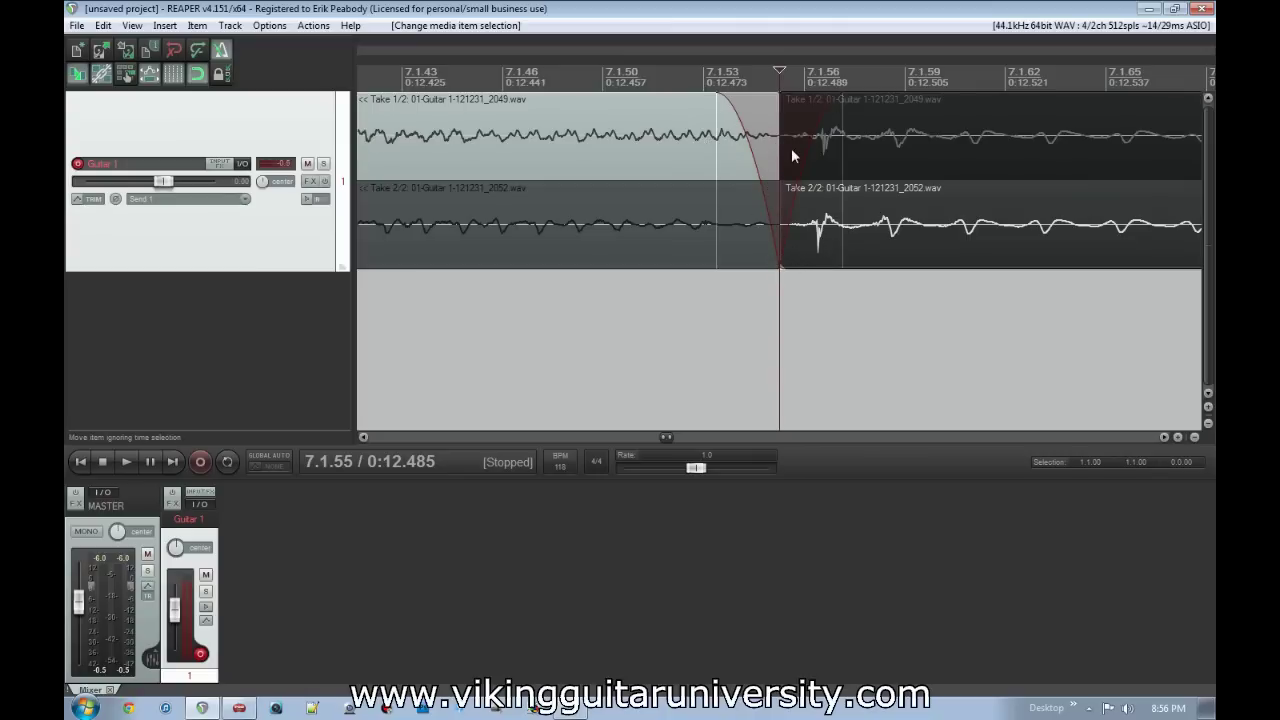
{"action": "scroll", "coordinate": [808, 217], "scroll_direction": "down", "scroll_amount": 5}
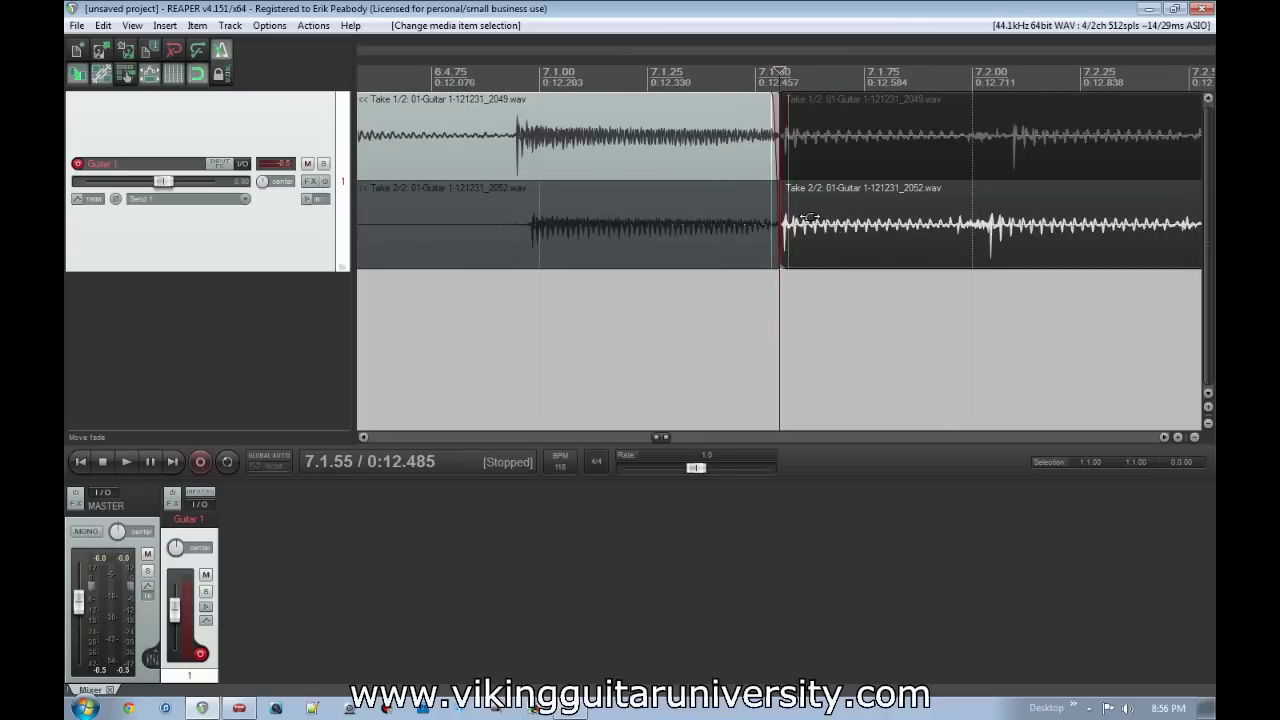
{"action": "scroll", "coordinate": [808, 217], "scroll_direction": "down", "scroll_amount": 8}
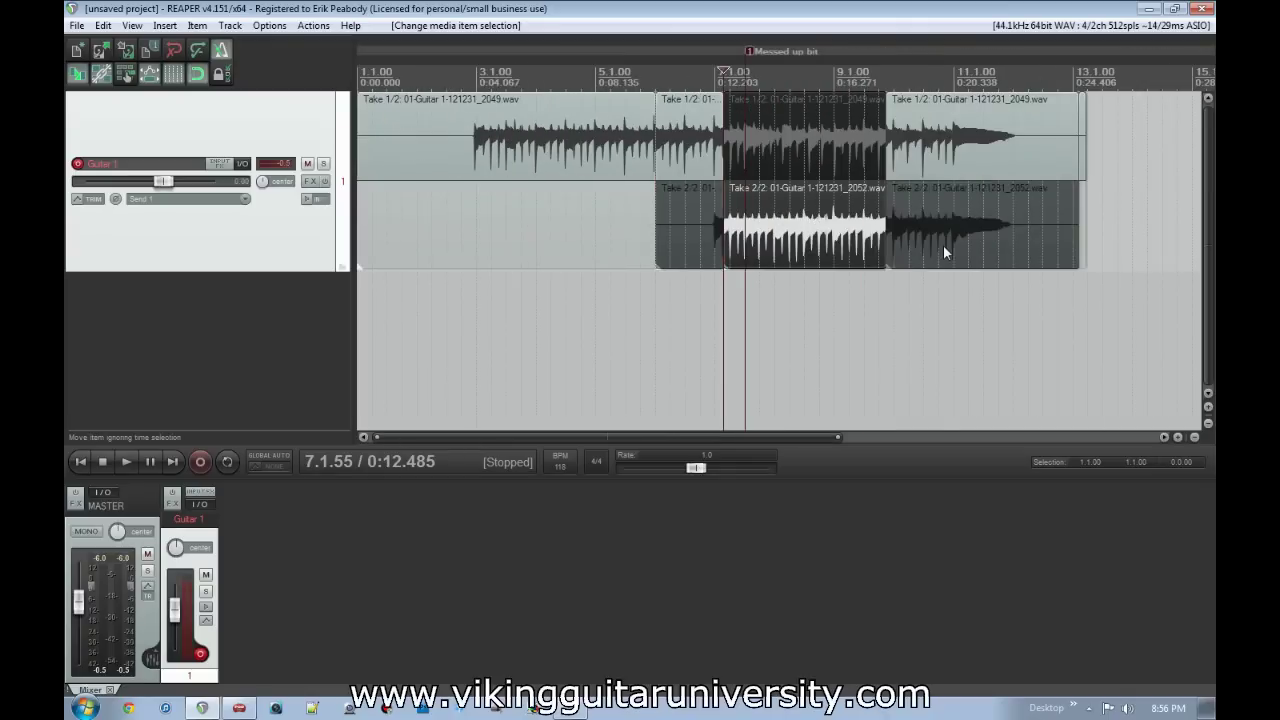
Step: Examine the crossfade at 6.1.00, where the original recording meets the section containing both takes
{"action": "scroll", "coordinate": [914, 249], "scroll_direction": "up", "scroll_amount": 3}
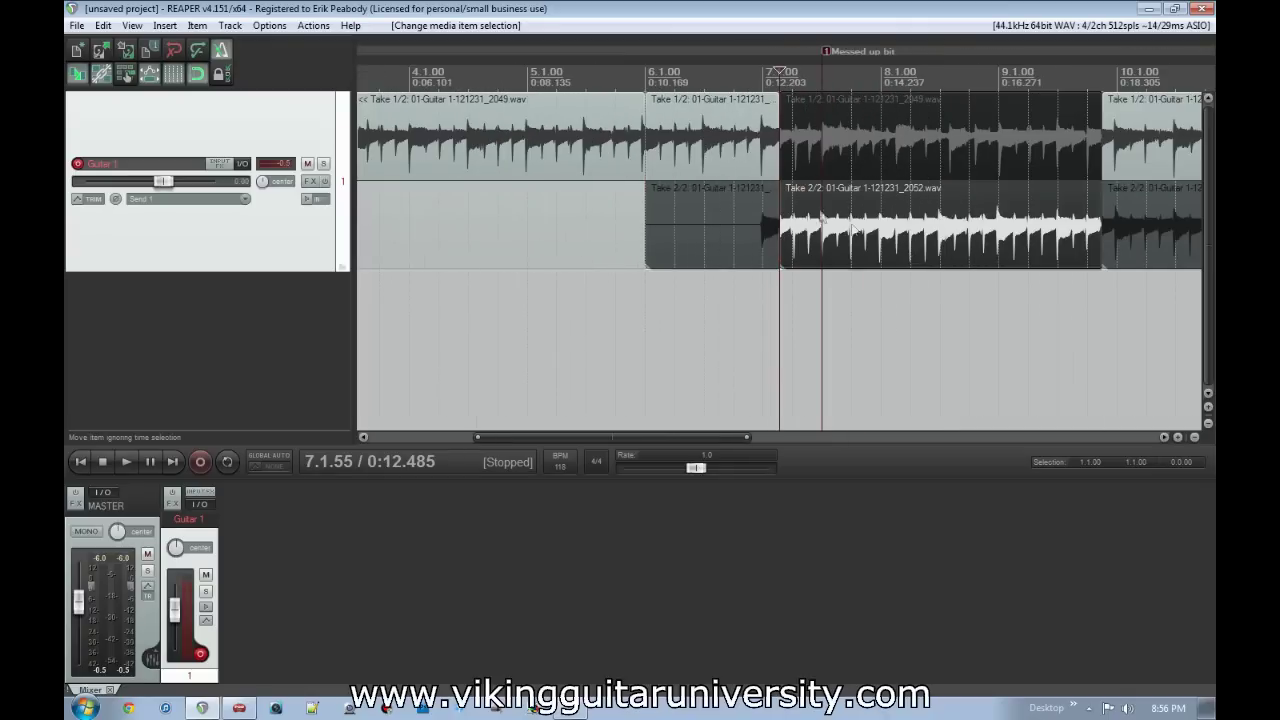
{"action": "left_click", "coordinate": [645, 143]}
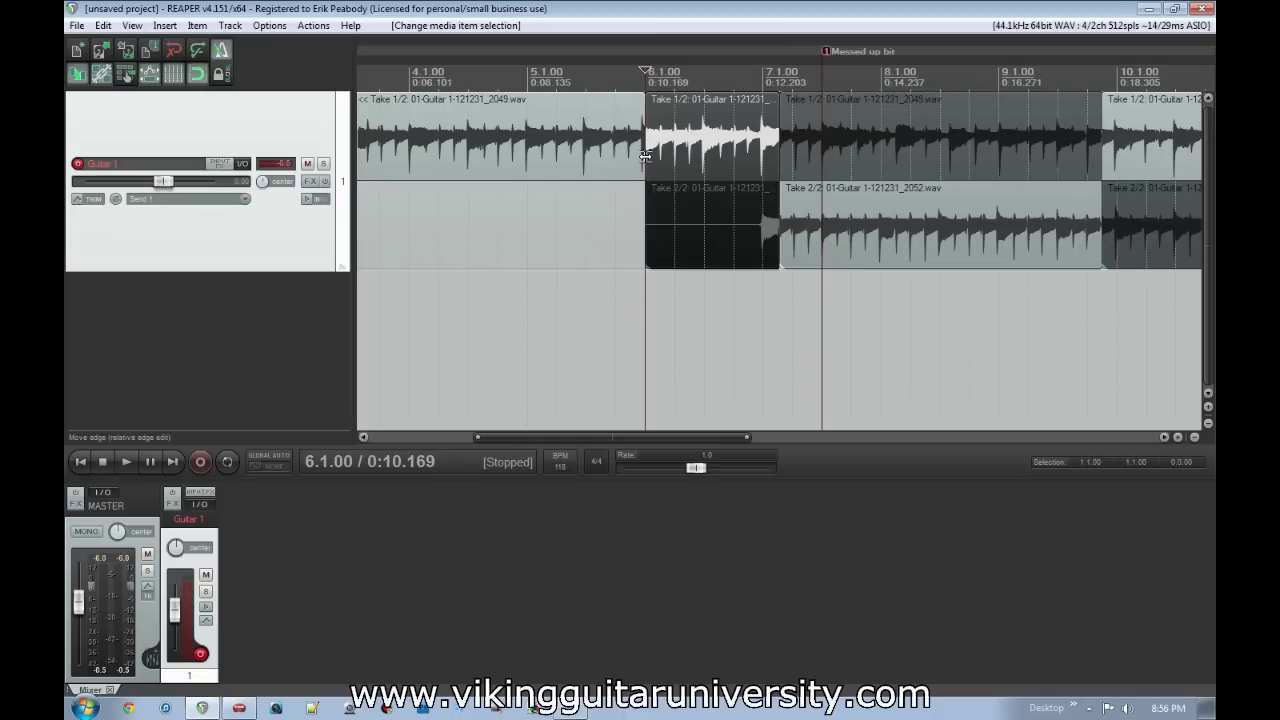
{"action": "scroll", "coordinate": [645, 150], "scroll_direction": "up", "scroll_amount": 8}
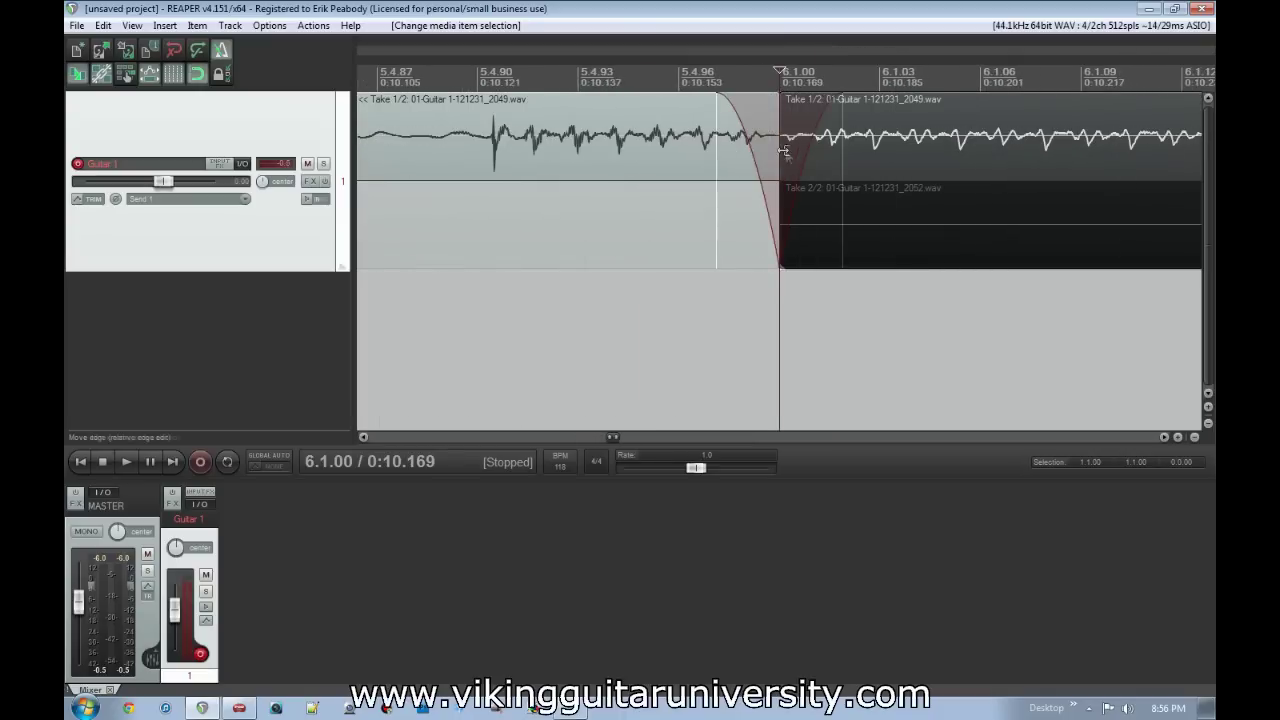
{"action": "scroll", "coordinate": [786, 157], "scroll_direction": "down", "scroll_amount": 8}
Step: Turn off the metronome and play from 5.1.00 to check the join at 6.1.00
{"action": "left_click", "coordinate": [463, 180]}
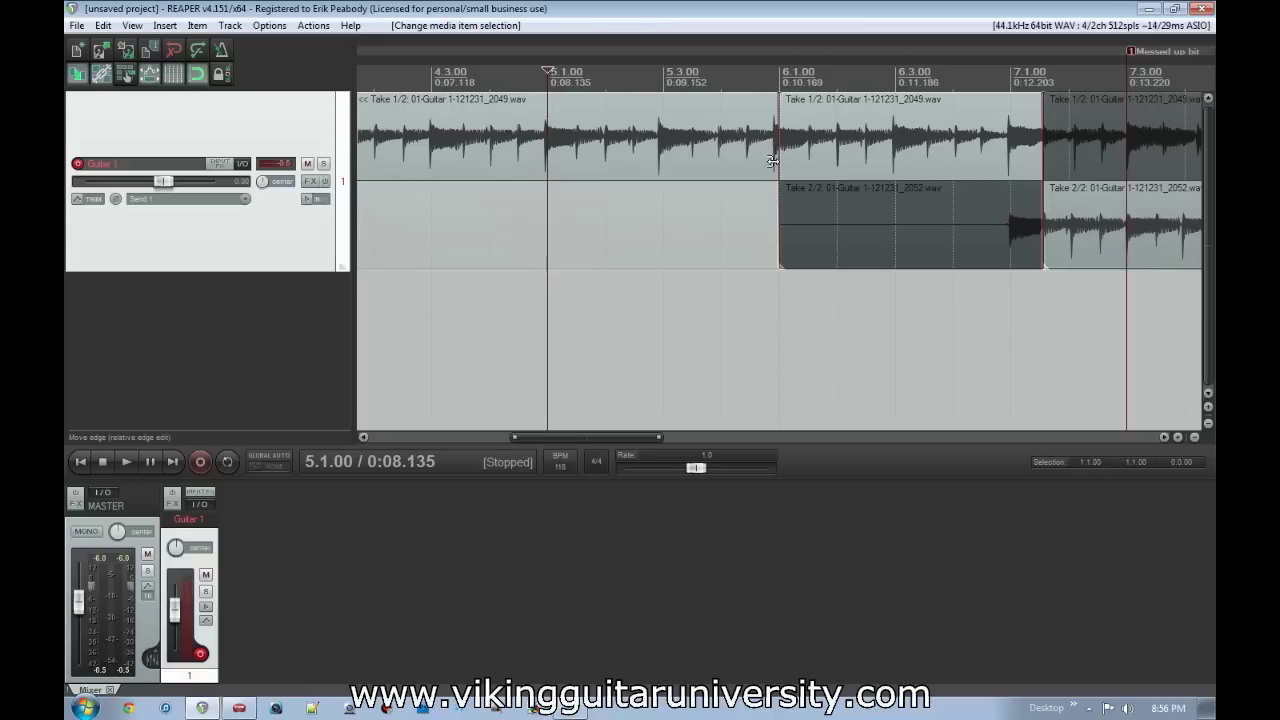
{"action": "key", "text": "space"}
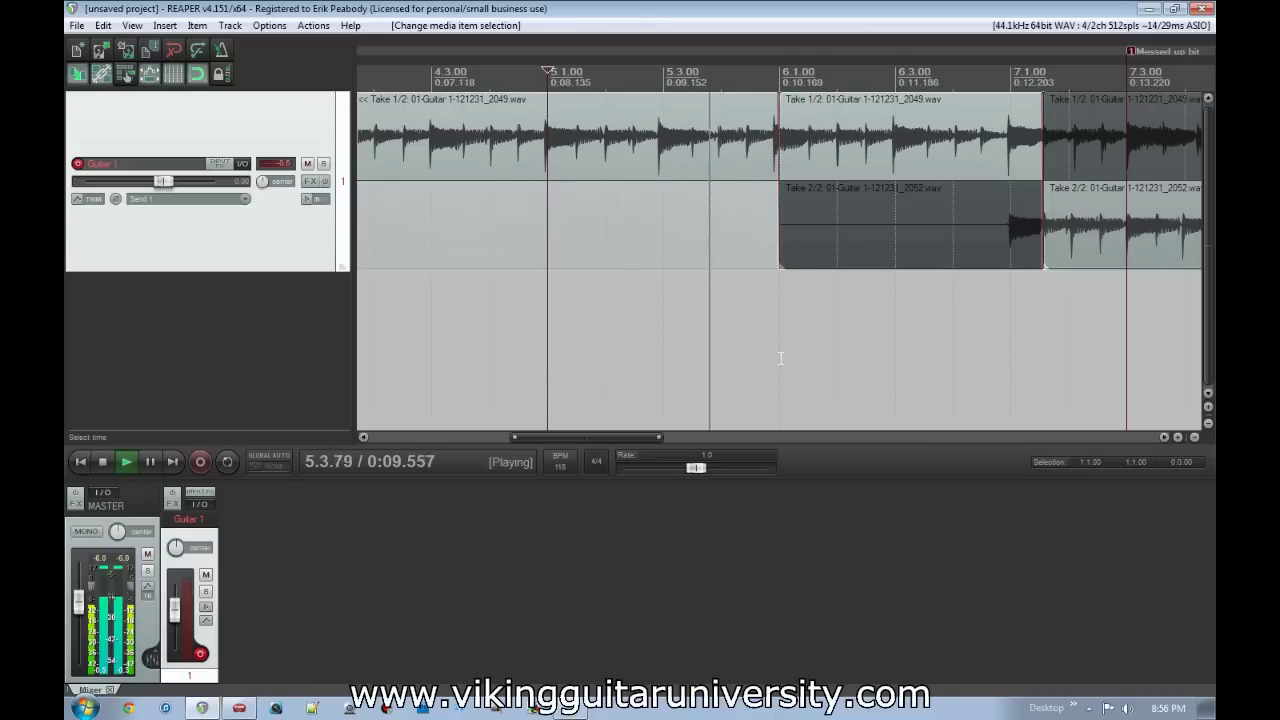
{"action": "key", "text": "space"}
{"action": "left_click", "coordinate": [772, 313]}
{"action": "scroll", "coordinate": [814, 306], "scroll_direction": "up", "scroll_amount": 8}
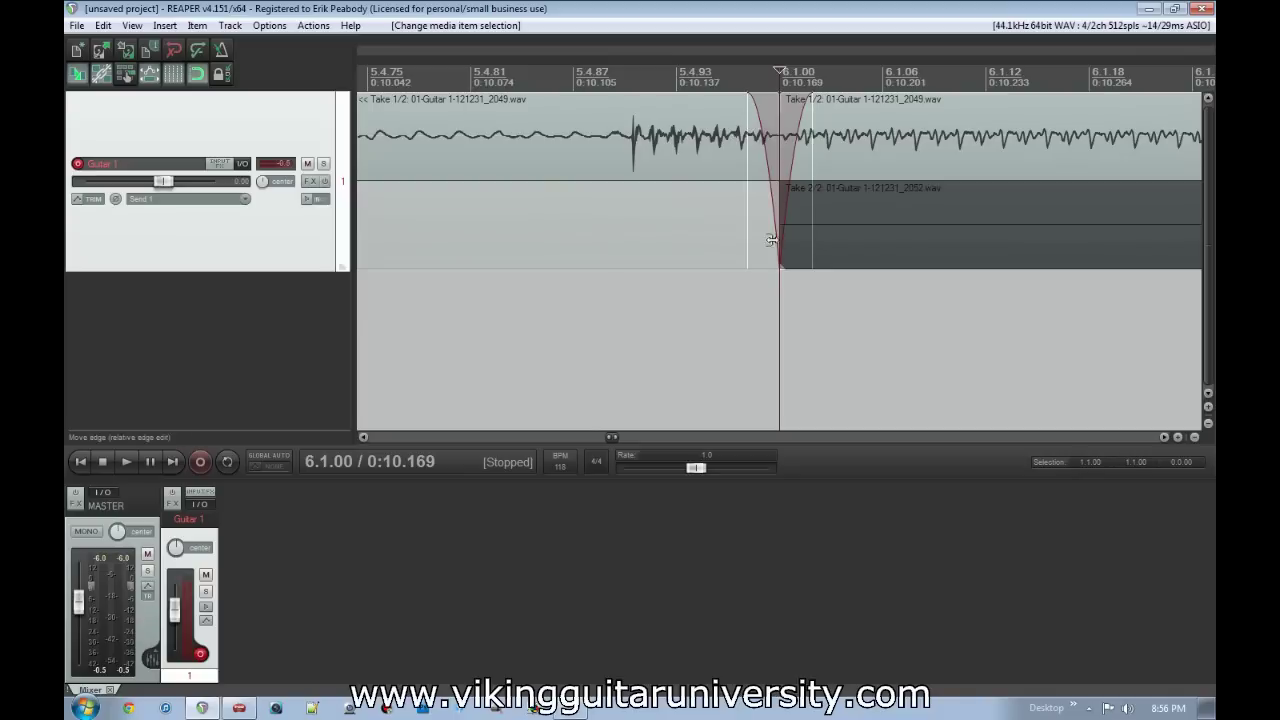
Step: Play back from 5.3.00 to hear the 6.1.00 join, and inspect its crossfade shape up close
{"action": "scroll", "coordinate": [790, 280], "scroll_direction": "down", "scroll_amount": 8}
{"action": "left_click", "coordinate": [512, 319]}
{"action": "key", "text": "space"}
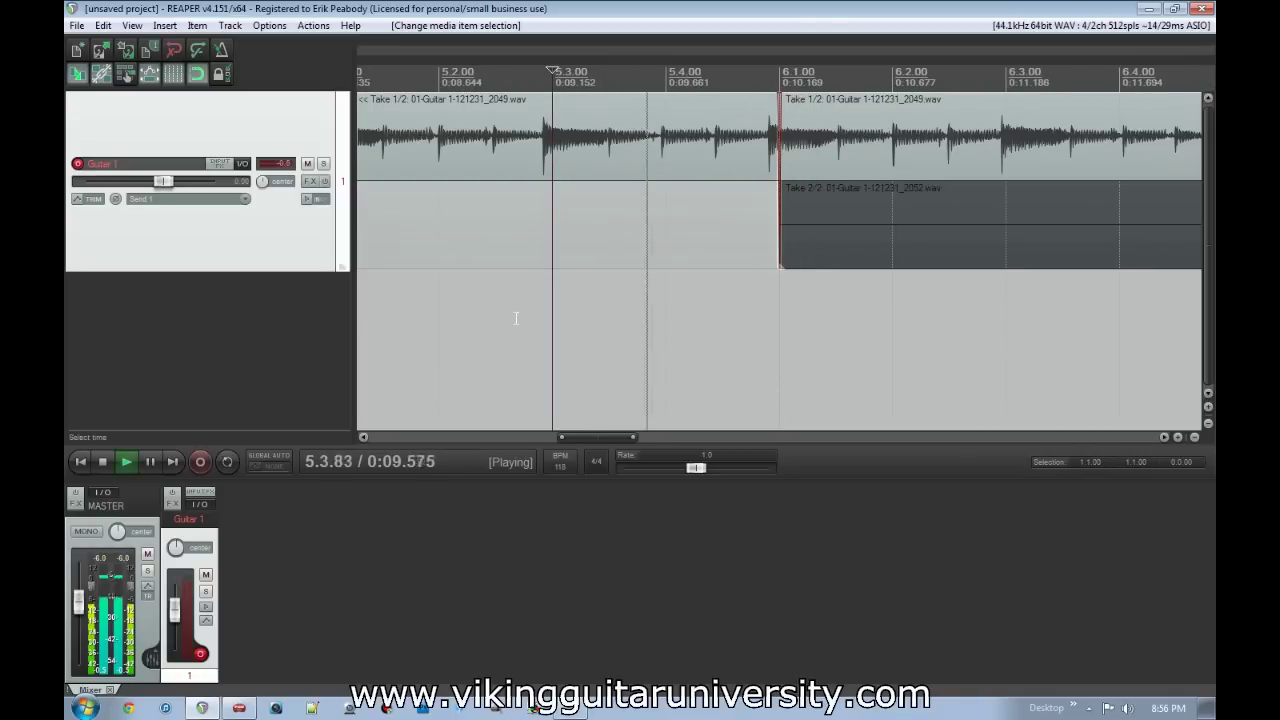
{"action": "key", "text": "space"}
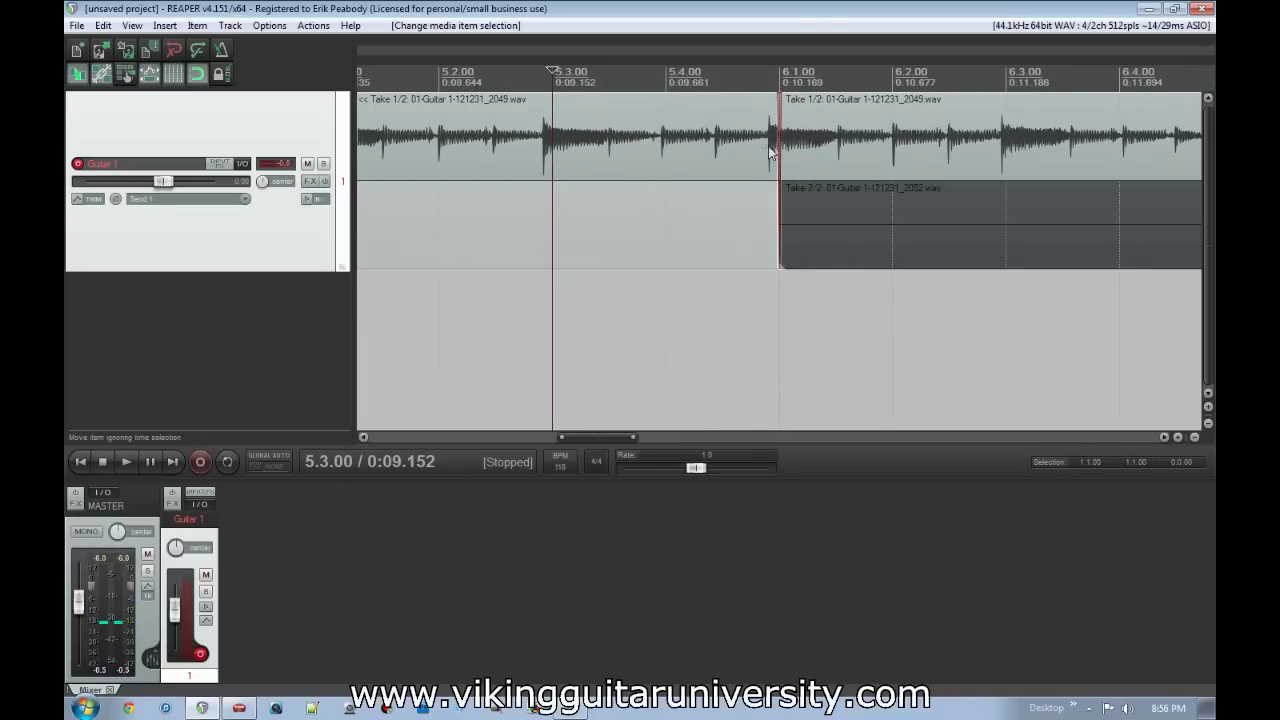
{"action": "left_click", "coordinate": [790, 140]}
{"action": "scroll", "coordinate": [820, 144], "scroll_direction": "up", "scroll_amount": 10}
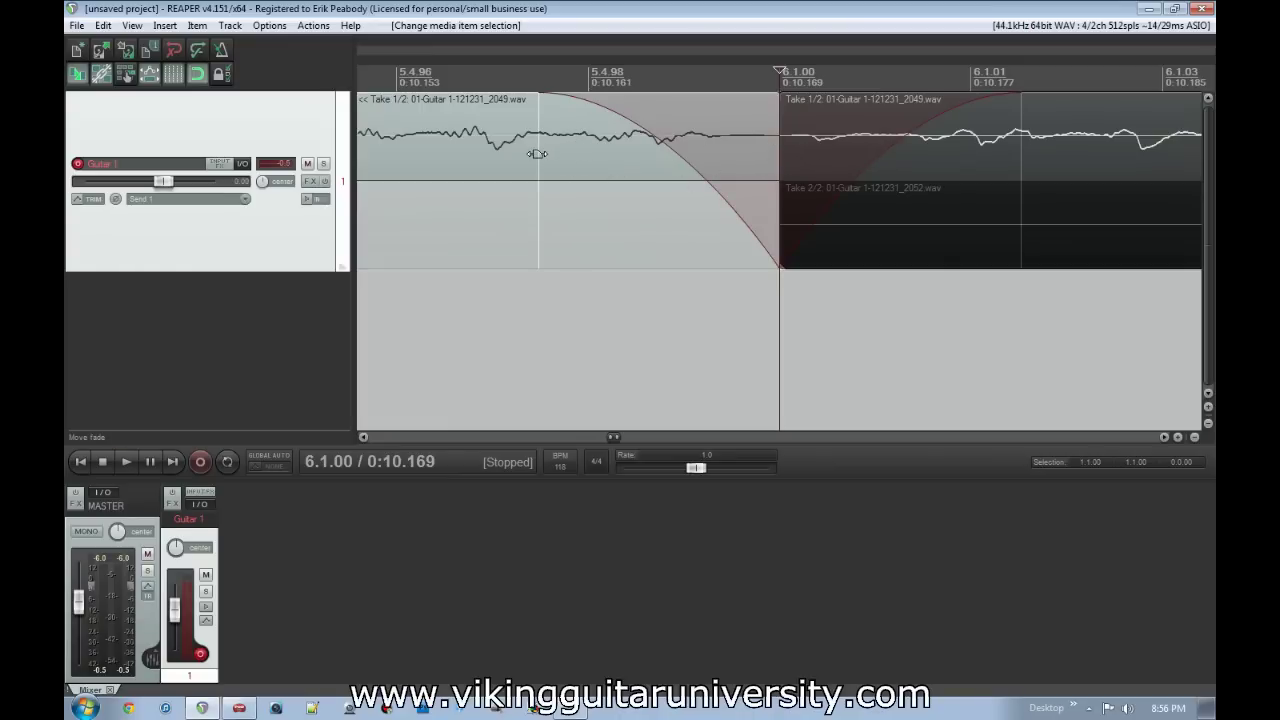
Step: Remove the fade-out and the fade-in on both sides of the join at 6.1.00
{"action": "left_click_drag", "start_coordinate": [537, 153], "coordinate": [782, 155]}
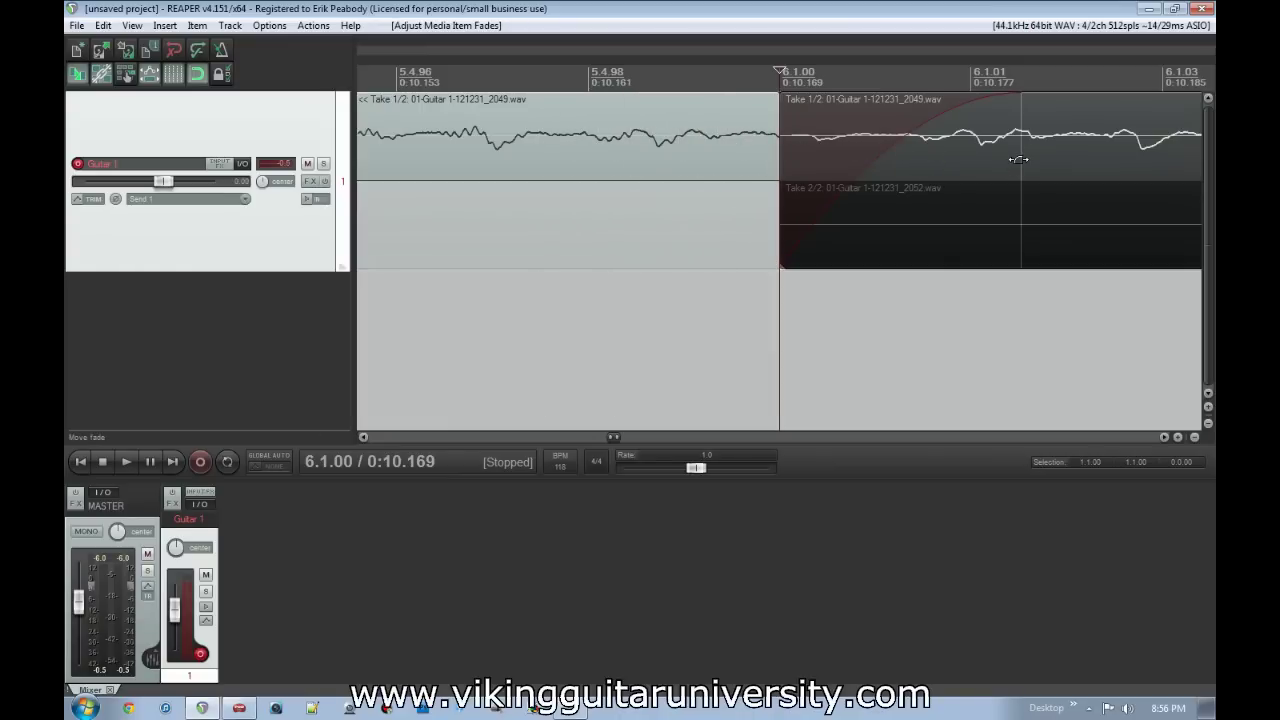
{"action": "left_click_drag", "start_coordinate": [1018, 160], "coordinate": [762, 150]}
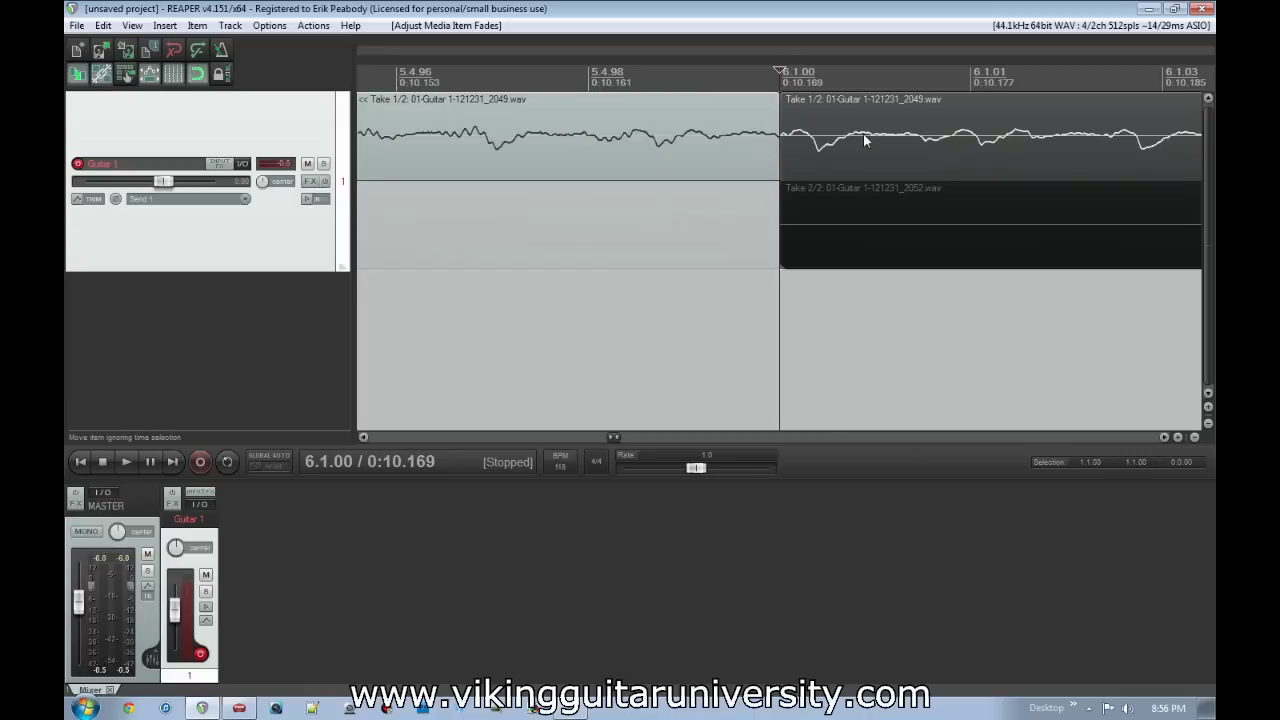
{"action": "scroll", "coordinate": [865, 140], "scroll_direction": "down", "scroll_amount": 10}
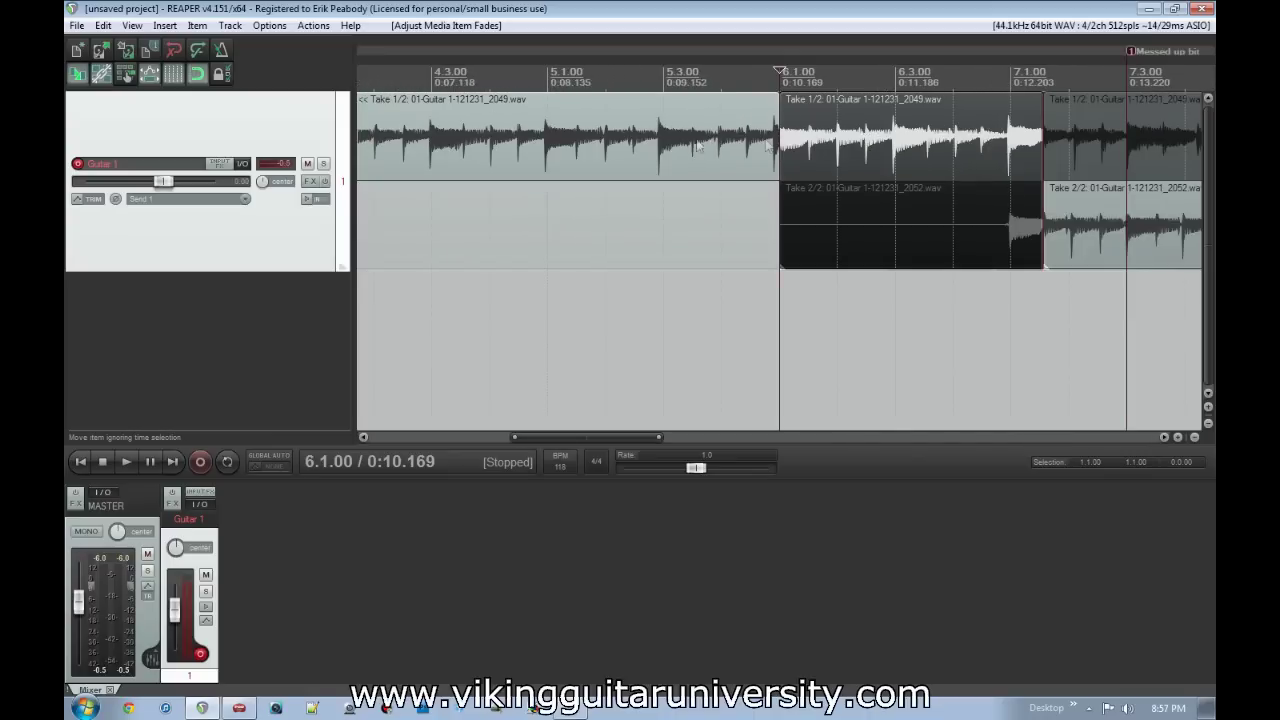
Step: Examine the media item properties of the section before 6.1.00 and close them
{"action": "left_click", "coordinate": [690, 140]}
{"action": "right_click", "coordinate": [688, 136]}
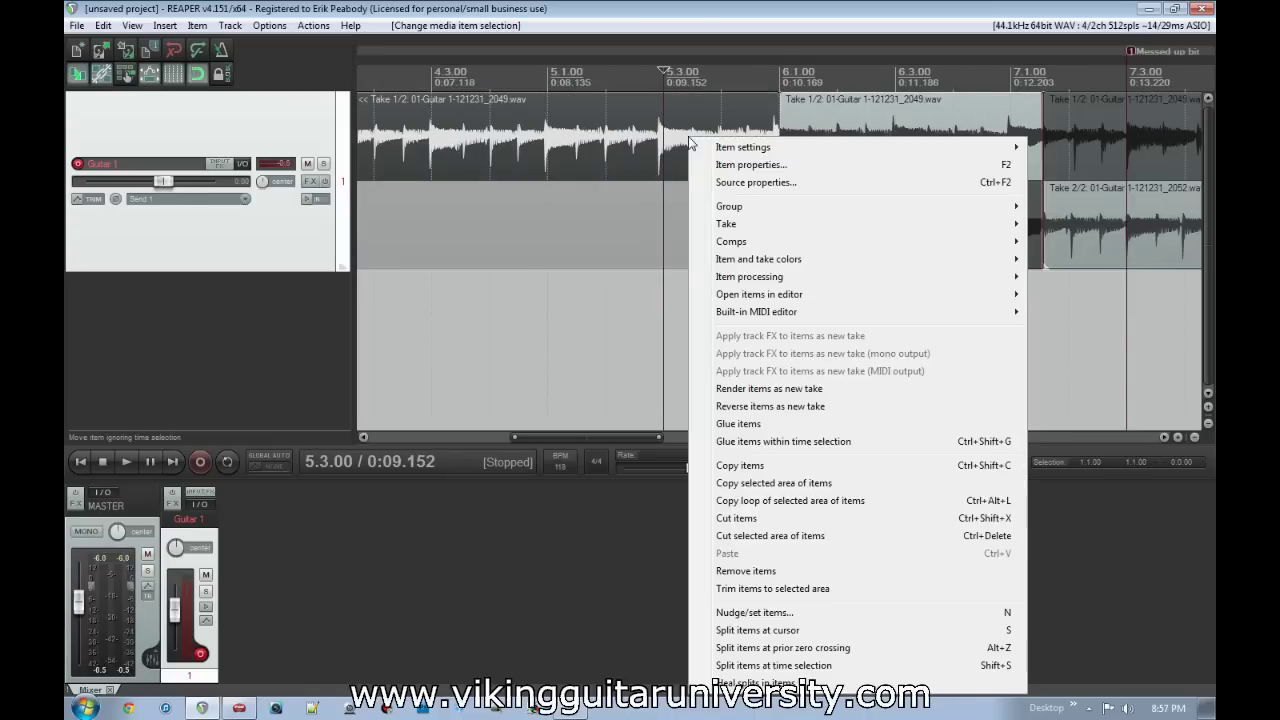
{"action": "left_click", "coordinate": [762, 165]}
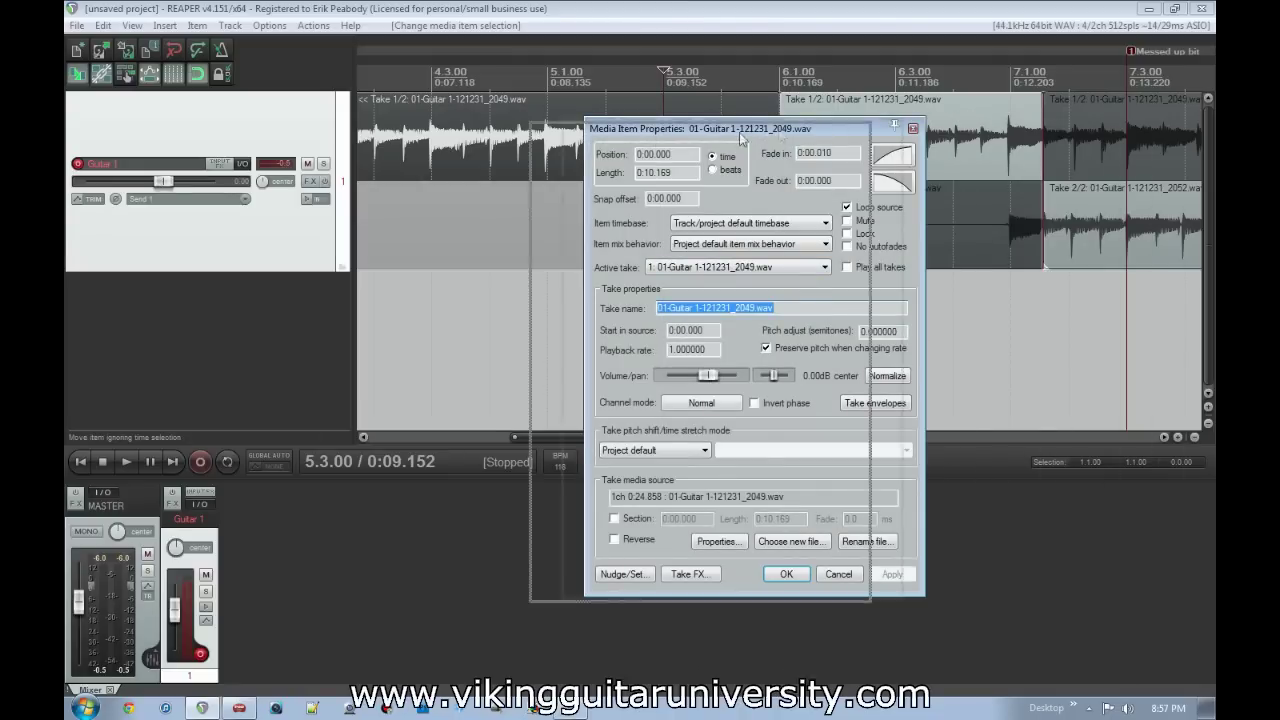
{"action": "left_click_drag", "start_coordinate": [822, 119], "coordinate": [661, 128]}
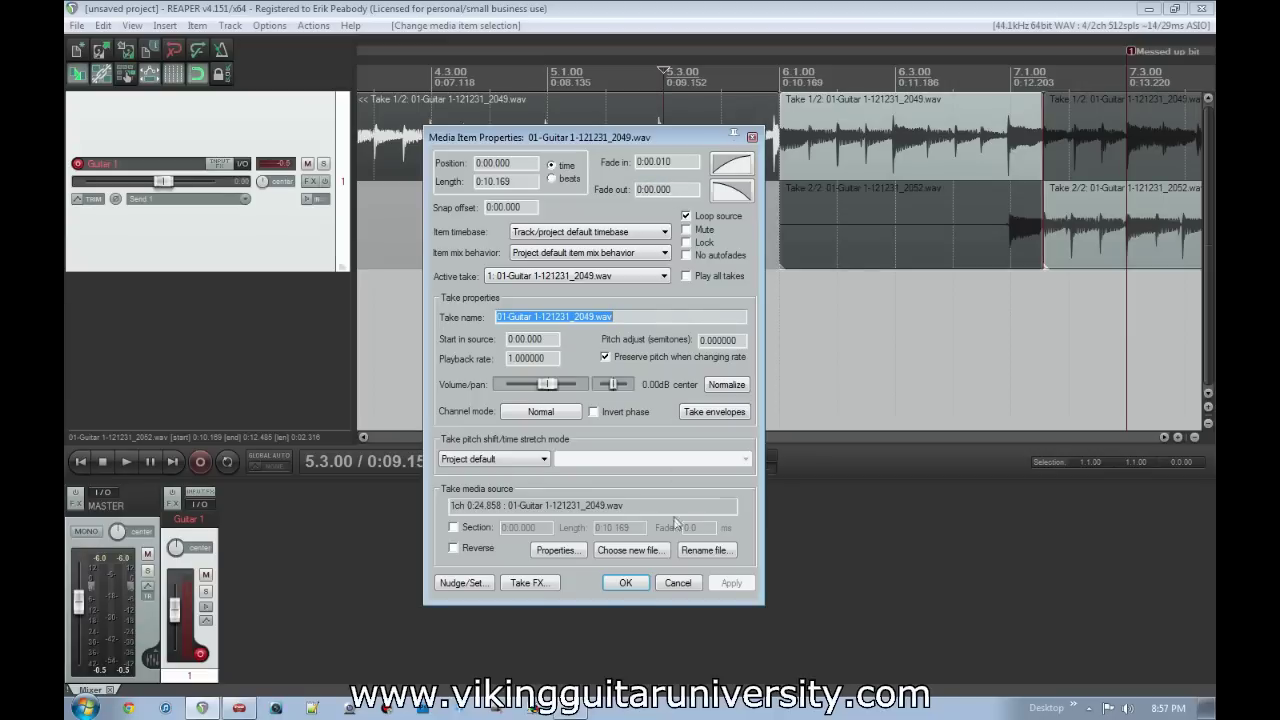
{"action": "left_click", "coordinate": [625, 582]}
Step: Select all sections on the Guitar 1 track, from the first one to the last, and glue them into one item
{"action": "scroll", "coordinate": [956, 190], "scroll_direction": "down", "scroll_amount": 5}
{"action": "scroll", "coordinate": [956, 190], "scroll_direction": "down", "scroll_amount": 3}
{"action": "scroll", "coordinate": [548, 298], "scroll_direction": "up", "scroll_amount": 3}
{"action": "left_click", "coordinate": [591, 323]}
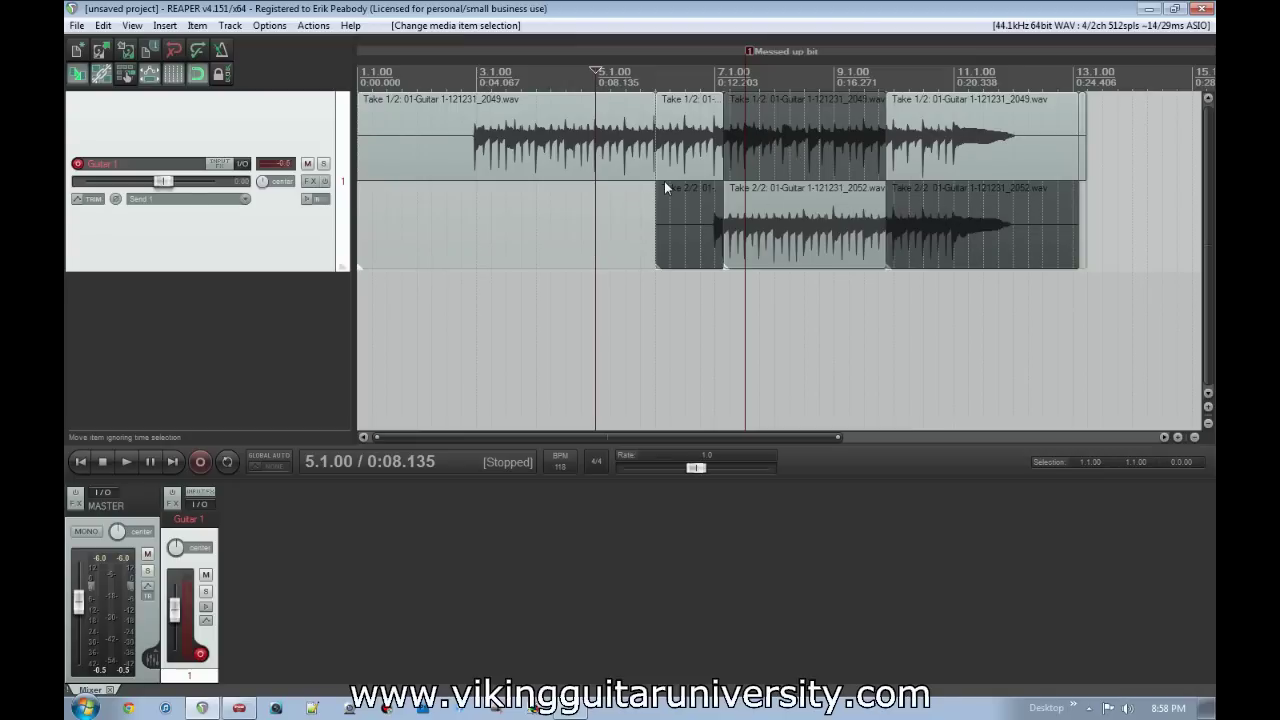
{"action": "left_click", "coordinate": [404, 123]}
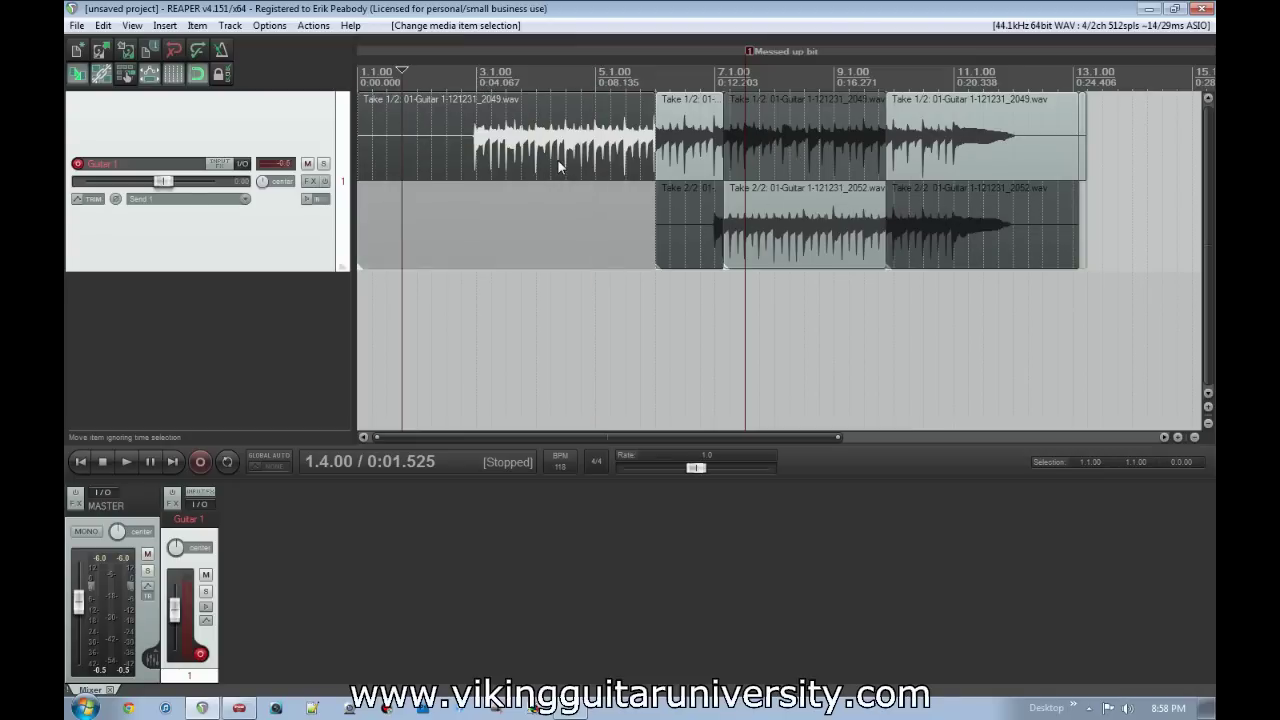
{"action": "left_click", "coordinate": [1083, 143]}
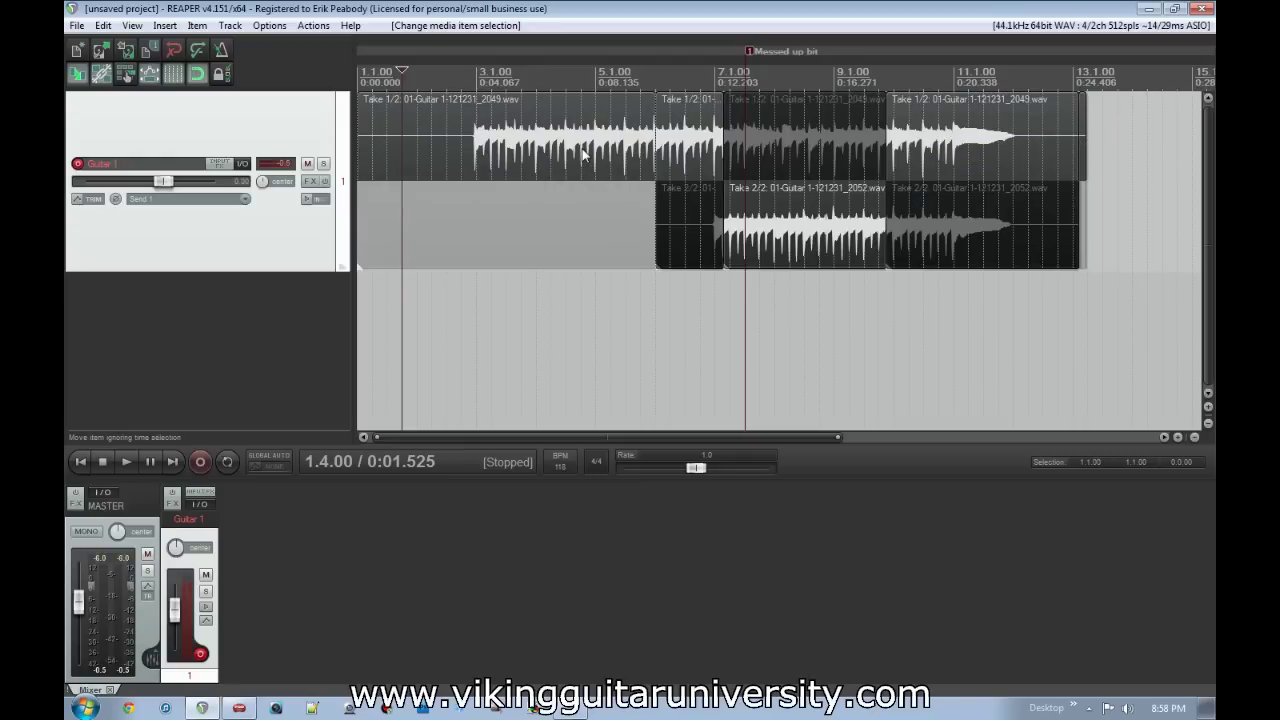
{"action": "right_click", "coordinate": [583, 140]}
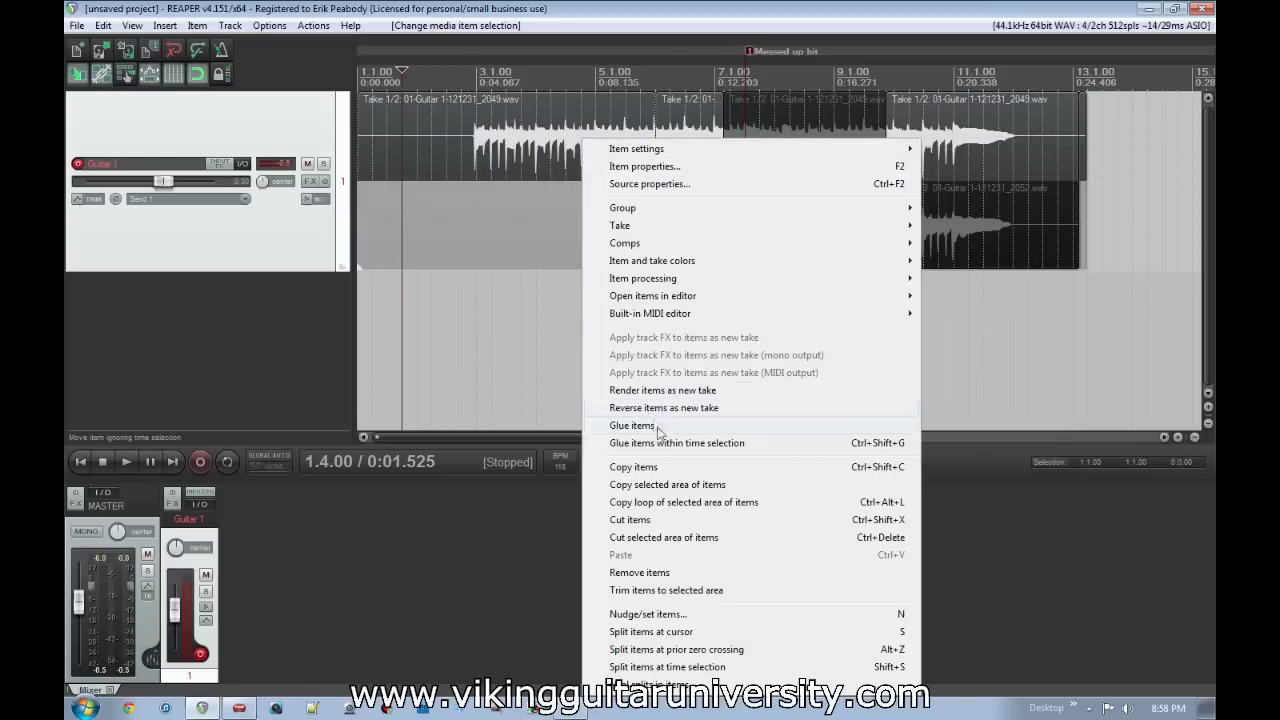
{"action": "left_click", "coordinate": [656, 426]}
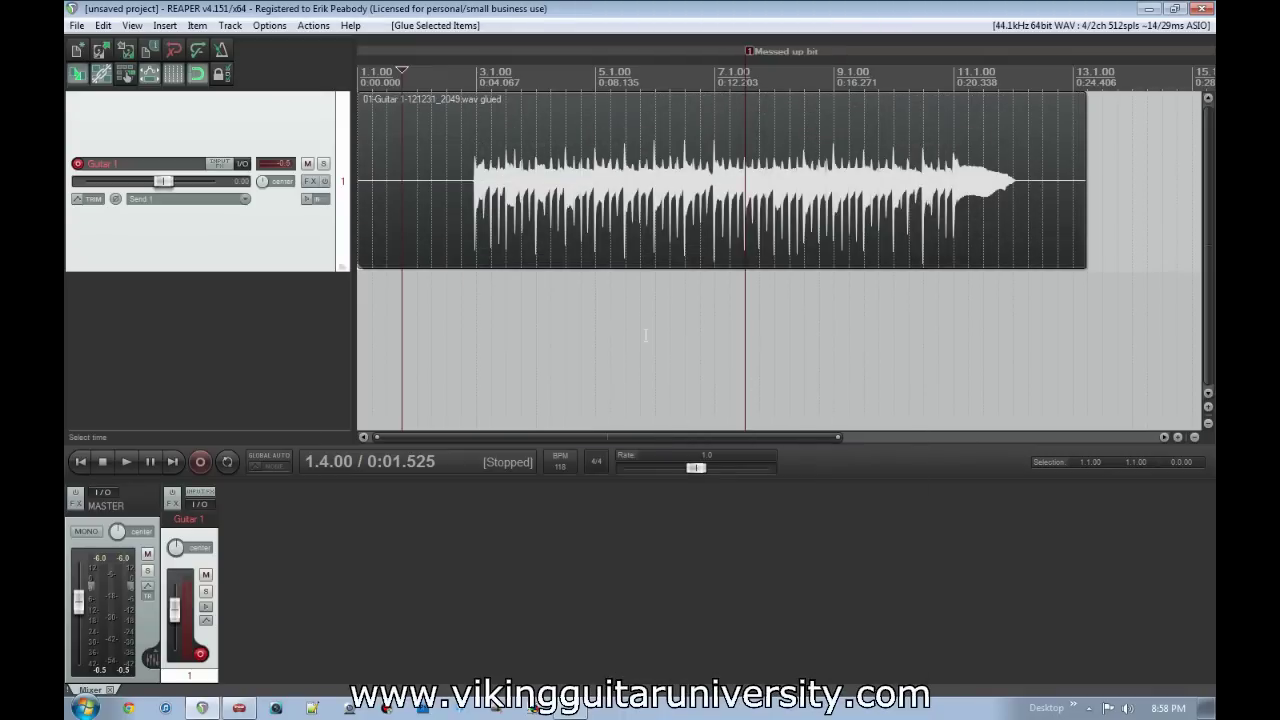
Step: Inspect the glued waveform around 6.3.00, and undo and redo the glue to compare it with the separate takes
{"action": "left_click", "coordinate": [702, 216]}
{"action": "scroll", "coordinate": [790, 216], "scroll_direction": "up", "scroll_amount": 6}
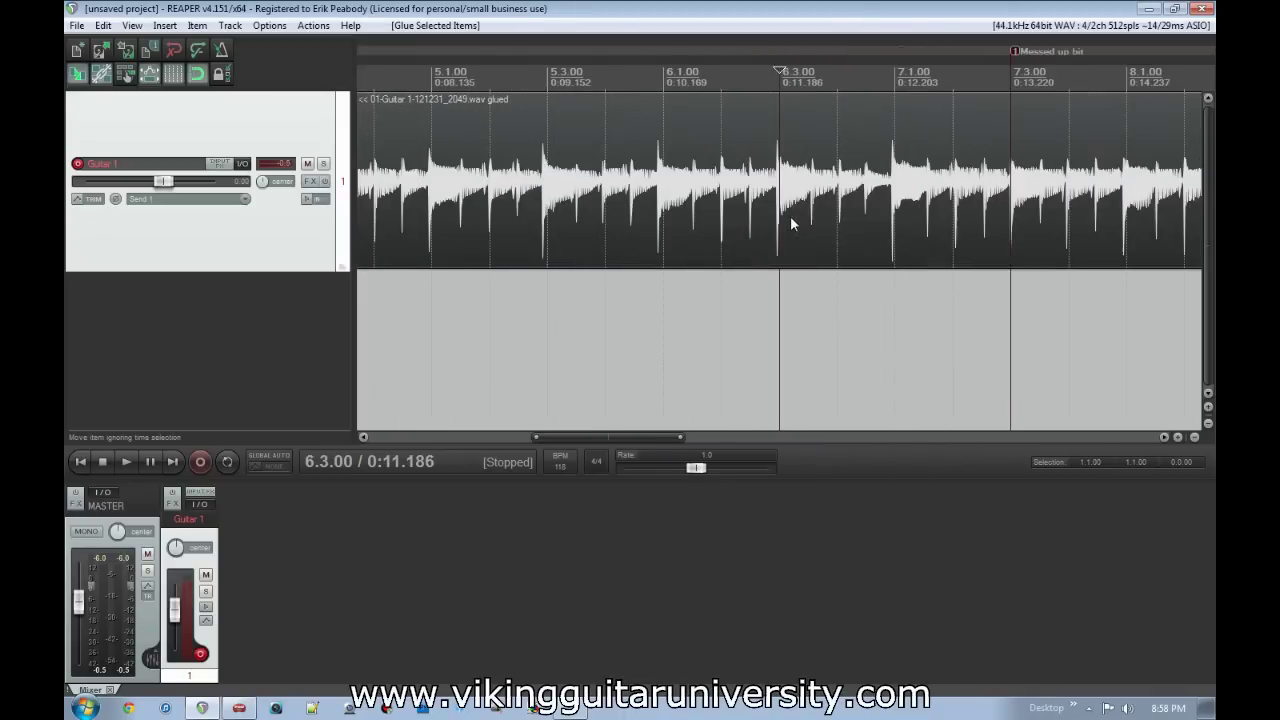
{"action": "scroll", "coordinate": [913, 209], "scroll_direction": "down", "scroll_amount": 6}
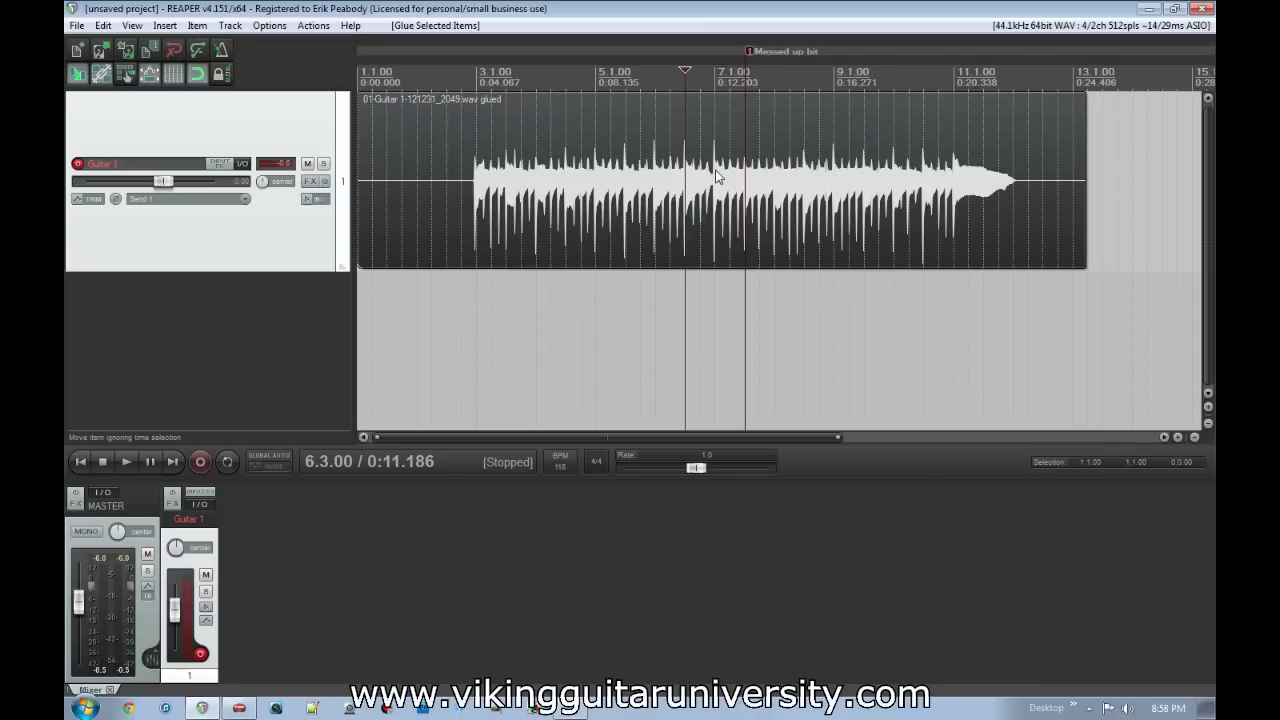
{"action": "key", "text": "ctrl+z"}
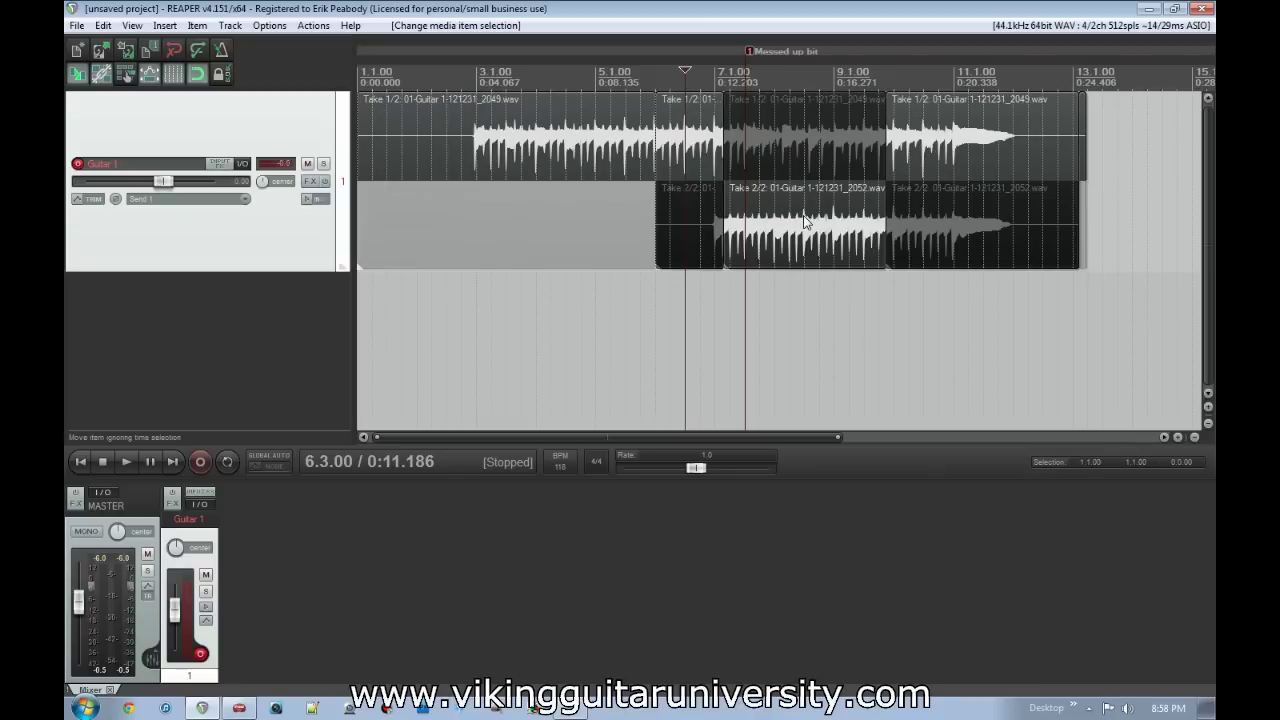
{"action": "left_click", "coordinate": [201, 52]}
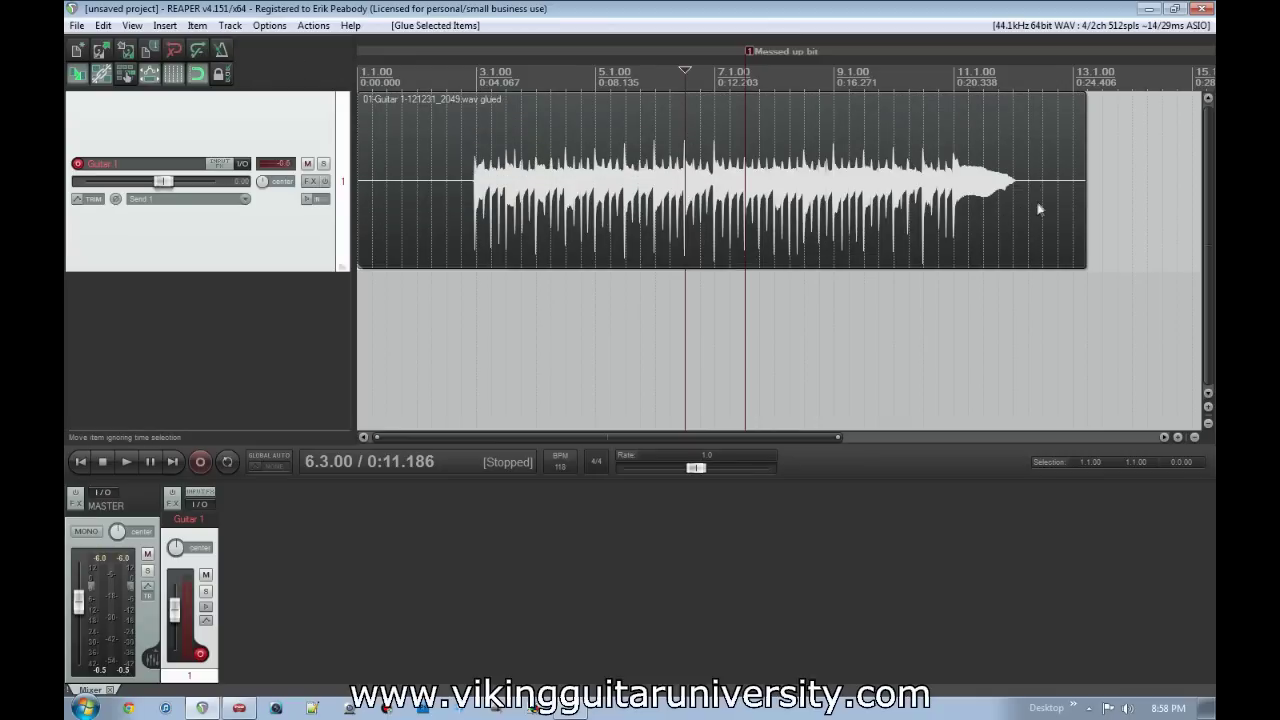
Step: Split the glued item at 2.4.00 and delete the silent section before the first note
{"action": "left_click", "coordinate": [477, 219]}
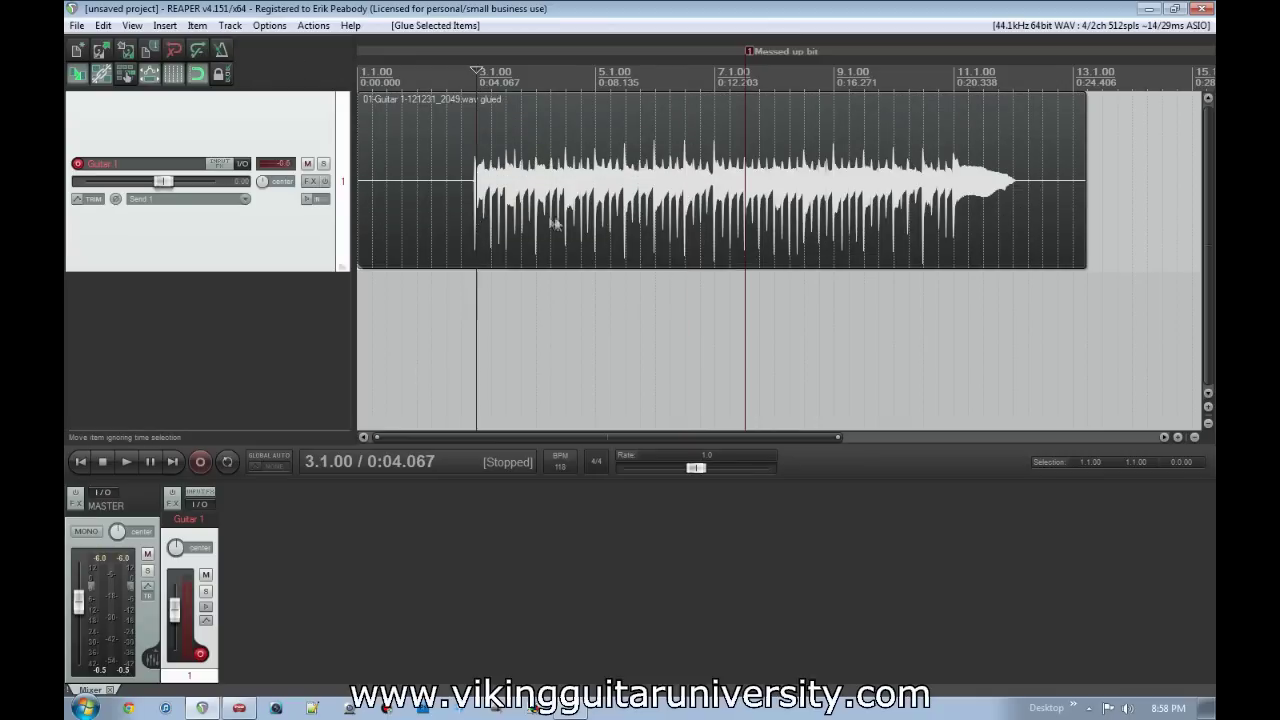
{"action": "scroll", "coordinate": [626, 218], "scroll_direction": "up", "scroll_amount": 8}
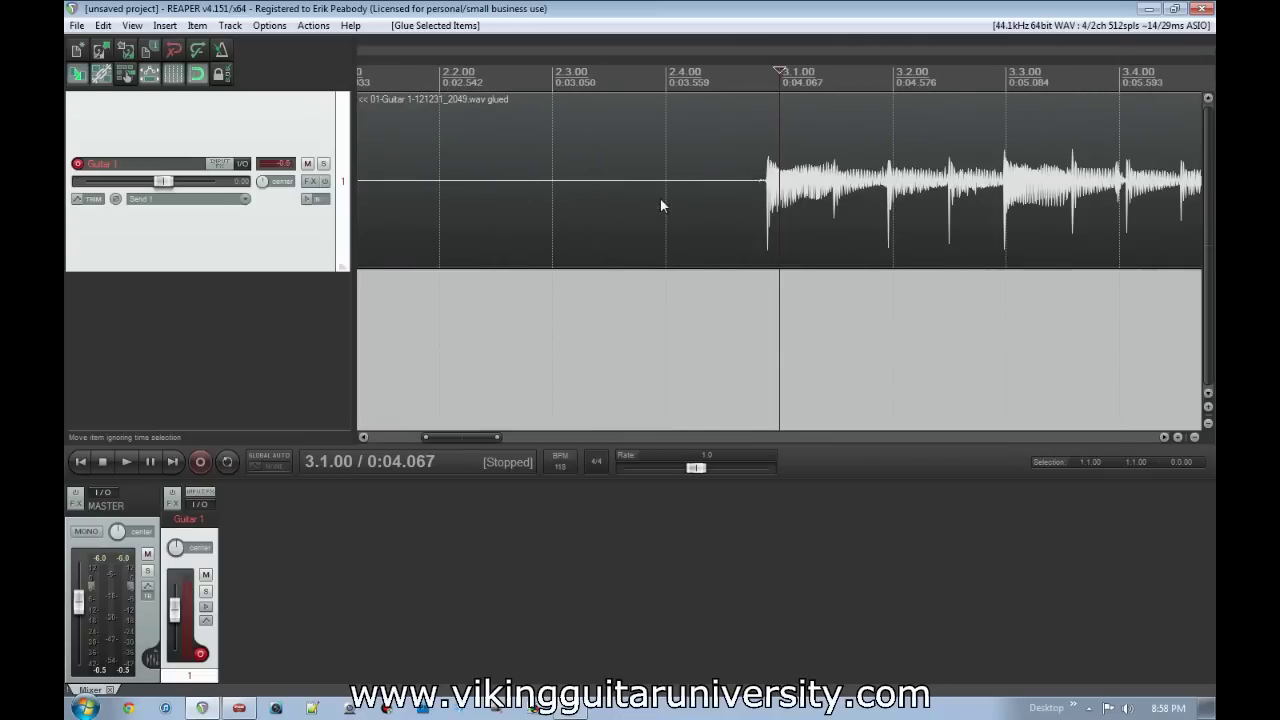
{"action": "left_click", "coordinate": [668, 202]}
{"action": "key", "text": "s"}
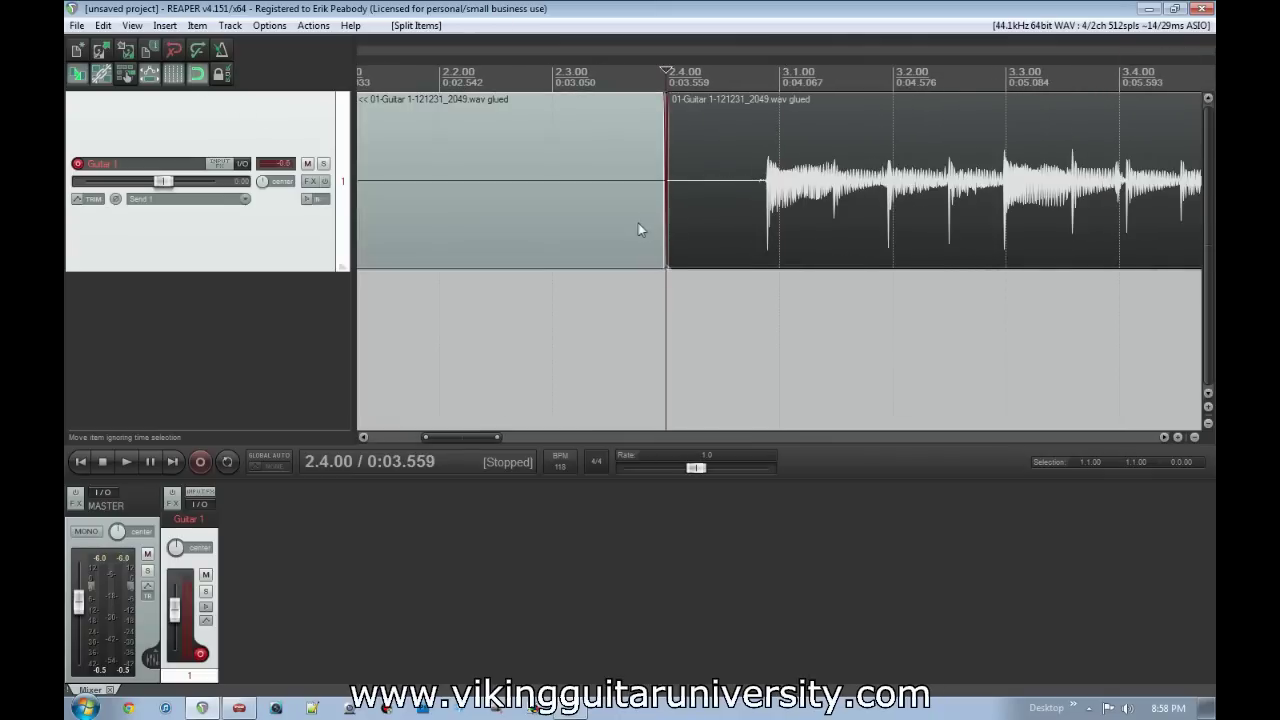
{"action": "scroll", "coordinate": [638, 222], "scroll_direction": "down", "scroll_amount": 8}
{"action": "left_click", "coordinate": [422, 215]}
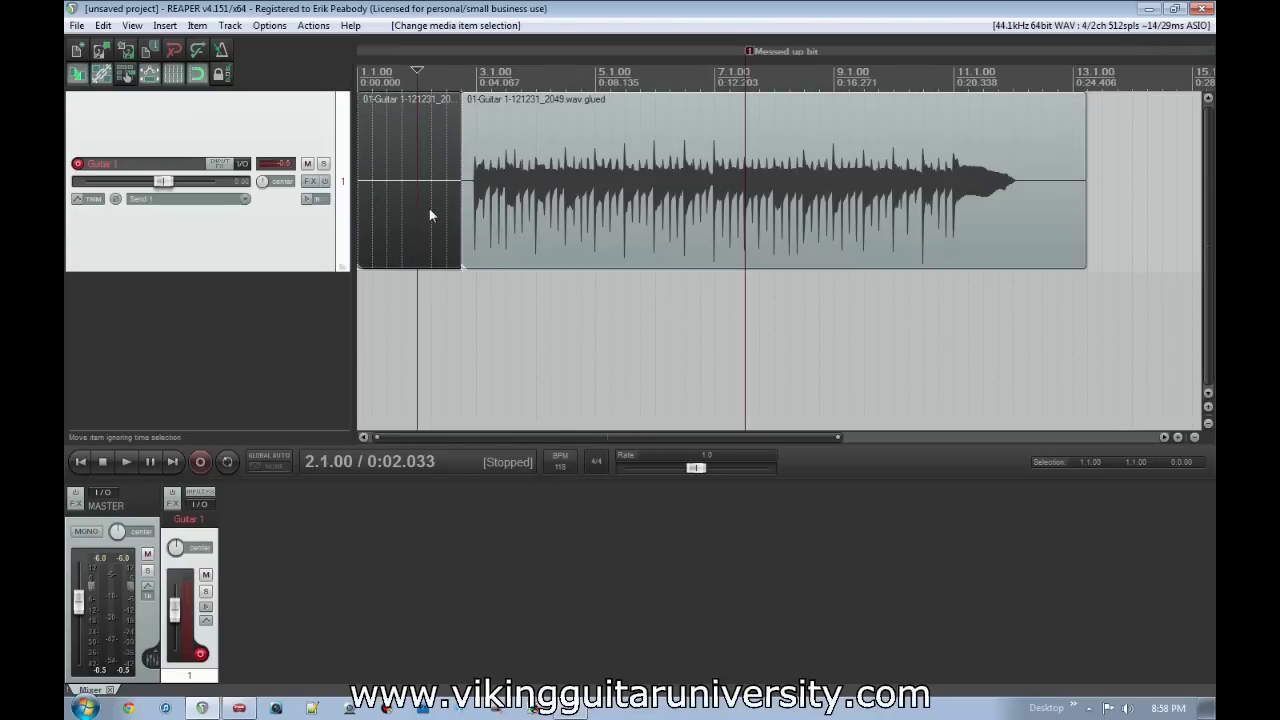
{"action": "key", "text": "Delete"}
Step: Split the glued item at 12.2.00 and delete the silent section after the final note
{"action": "left_click", "coordinate": [1026, 198]}
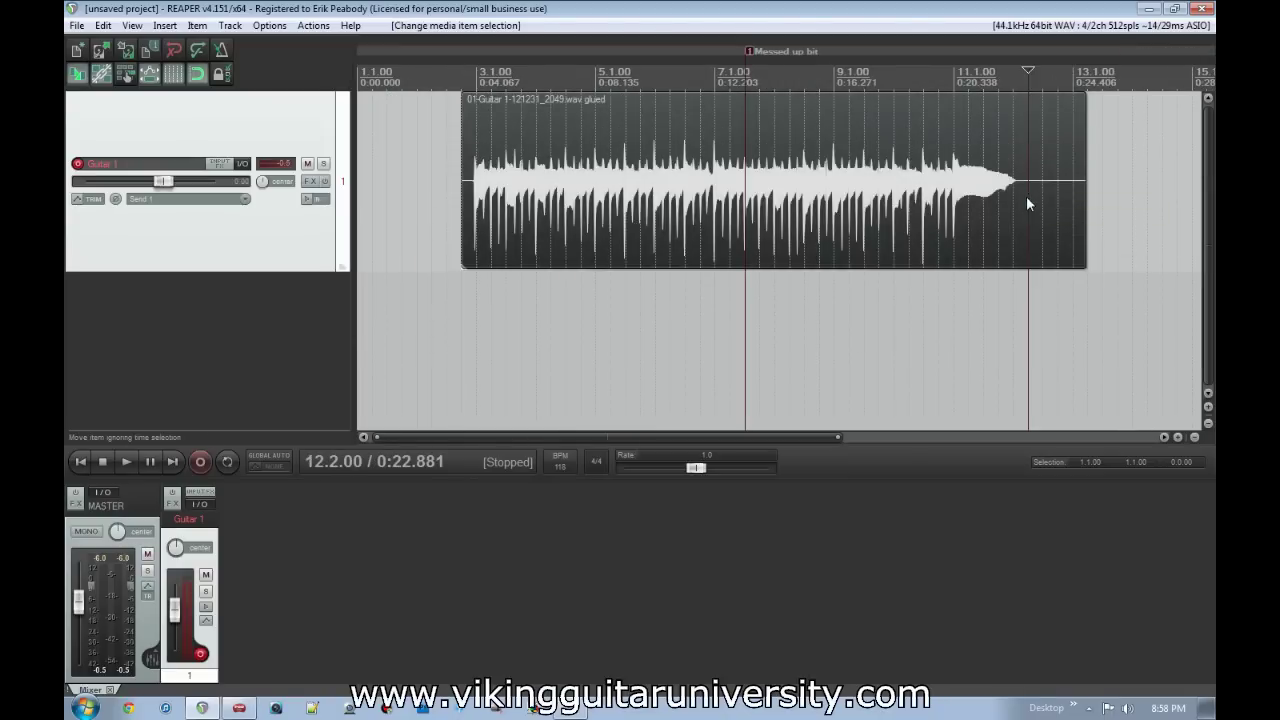
{"action": "scroll", "coordinate": [1027, 213], "scroll_direction": "up", "scroll_amount": 5}
{"action": "key", "text": "s"}
{"action": "left_click", "coordinate": [909, 212]}
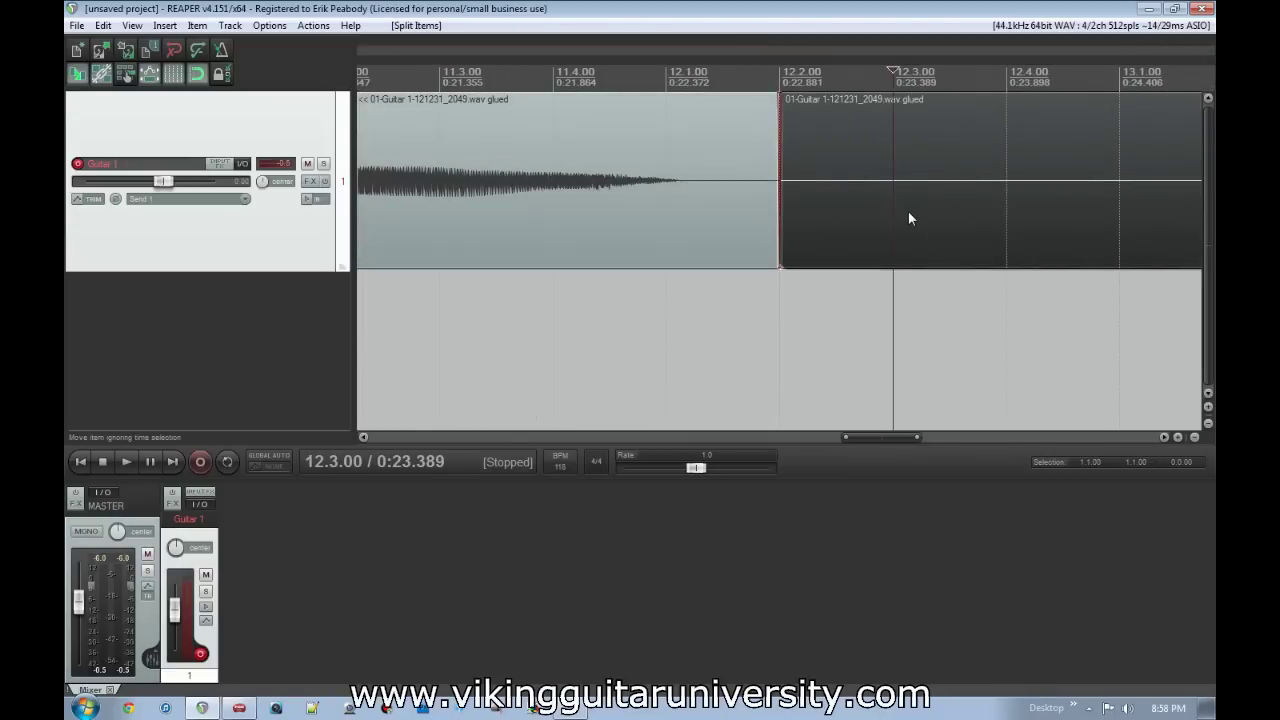
{"action": "key", "text": "Delete"}
{"action": "scroll", "coordinate": [908, 212], "scroll_direction": "down", "scroll_amount": 6}
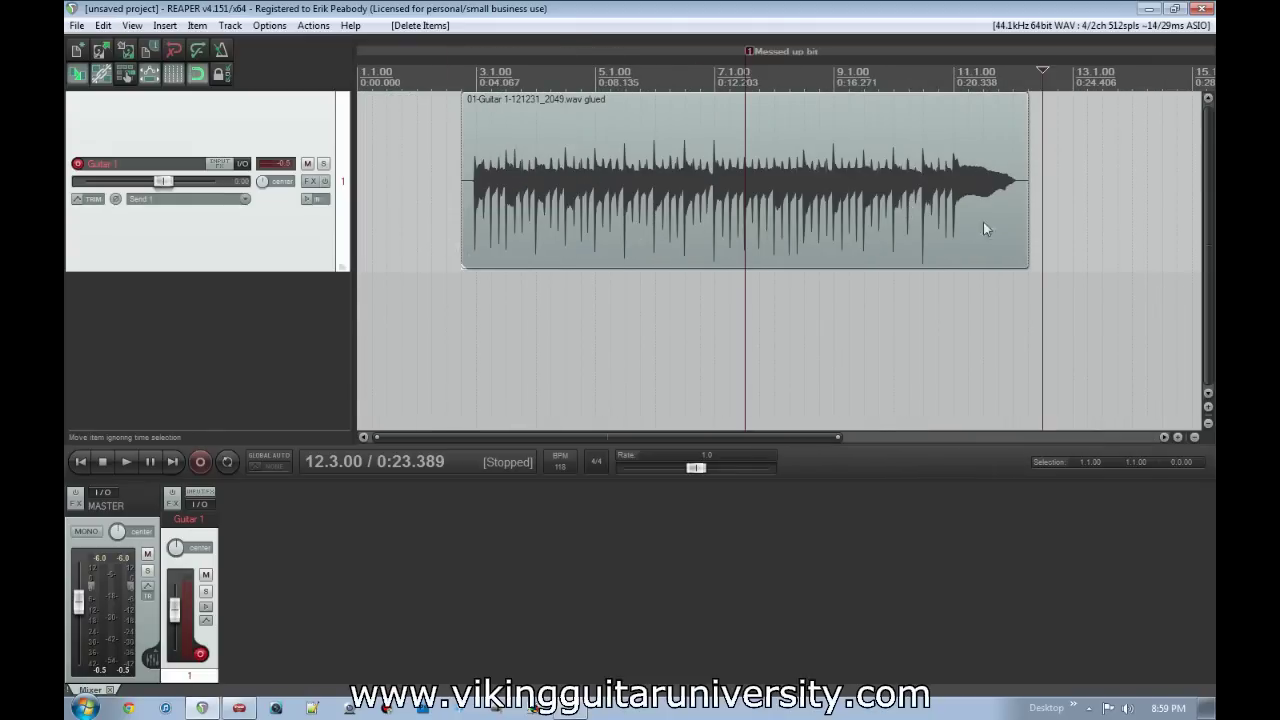
Step: With snapping off, try to split the item at 2.4.87, just before the first note, and lengthen the fade-in there
{"action": "left_click", "coordinate": [470, 212]}
{"action": "scroll", "coordinate": [470, 212], "scroll_direction": "up", "scroll_amount": 6}
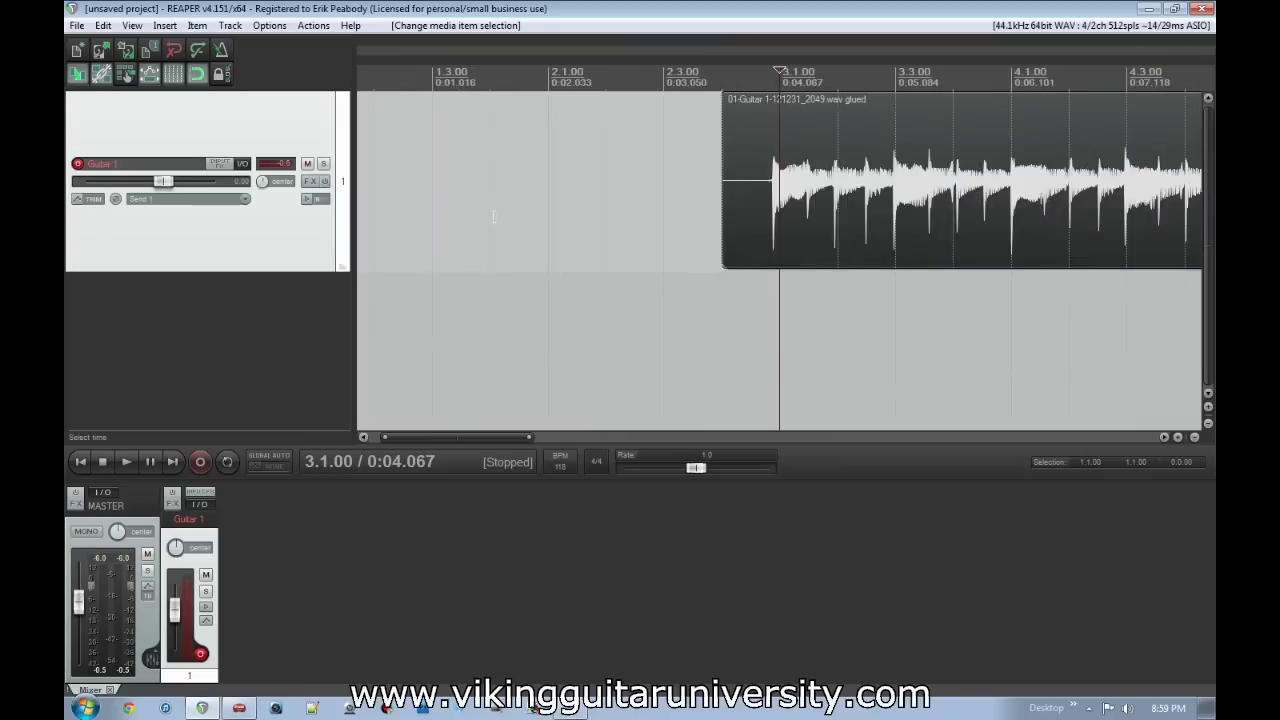
{"action": "scroll", "coordinate": [760, 194], "scroll_direction": "up", "scroll_amount": 10}
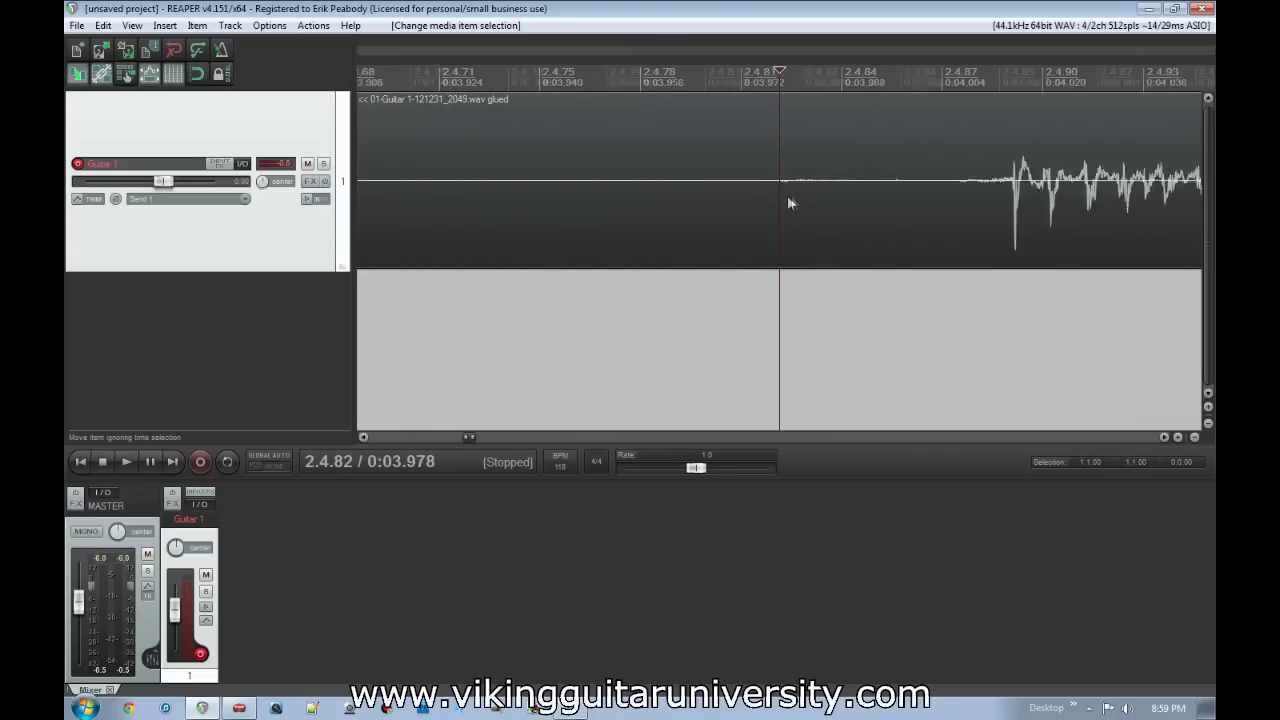
{"action": "scroll", "coordinate": [975, 196], "scroll_direction": "down", "scroll_amount": 3}
{"action": "left_click", "coordinate": [931, 193]}
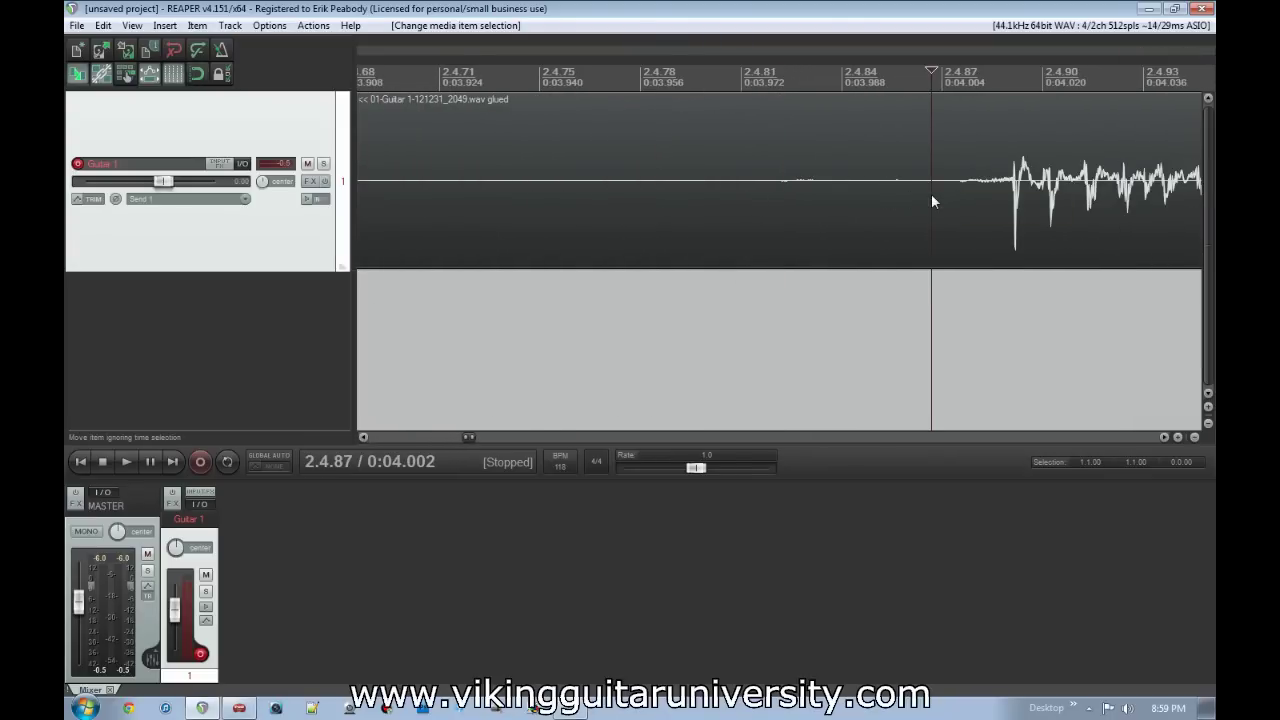
{"action": "key", "text": "s"}
{"action": "left_click_drag", "start_coordinate": [962, 160], "coordinate": [1003, 158]}
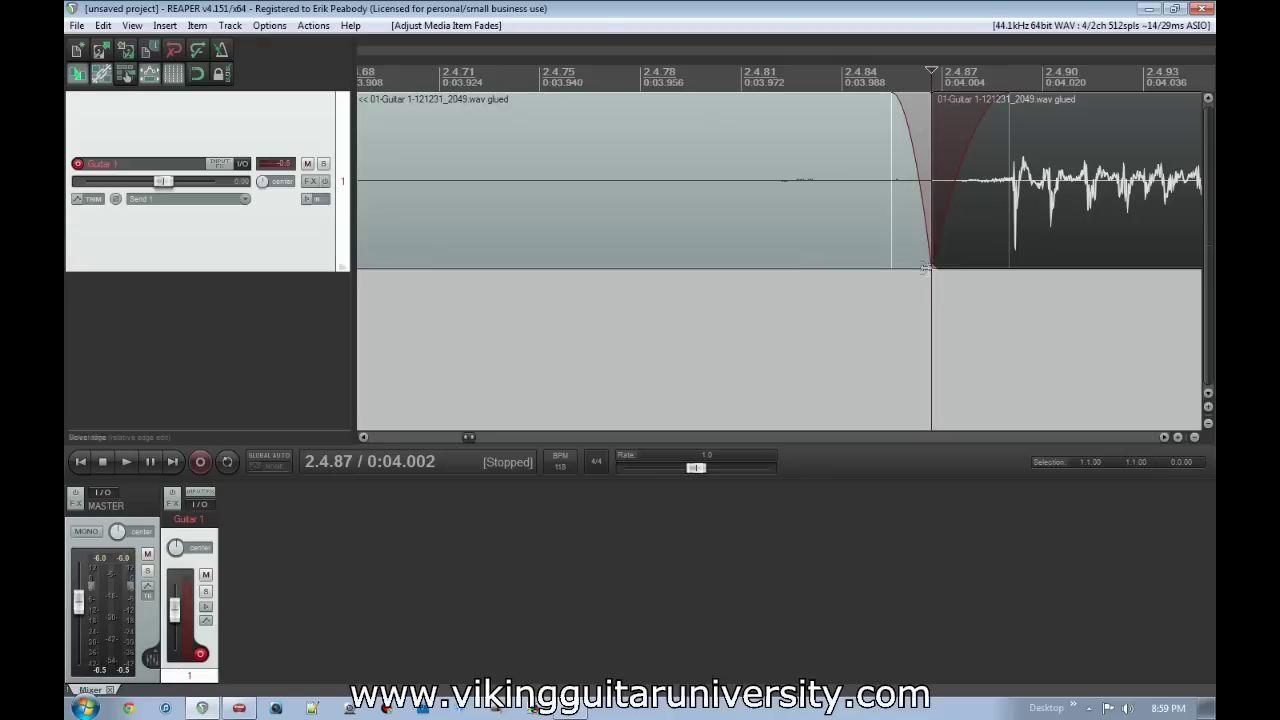
{"action": "left_click", "coordinate": [1010, 265]}
{"action": "scroll", "coordinate": [1013, 268], "scroll_direction": "down", "scroll_amount": 5}
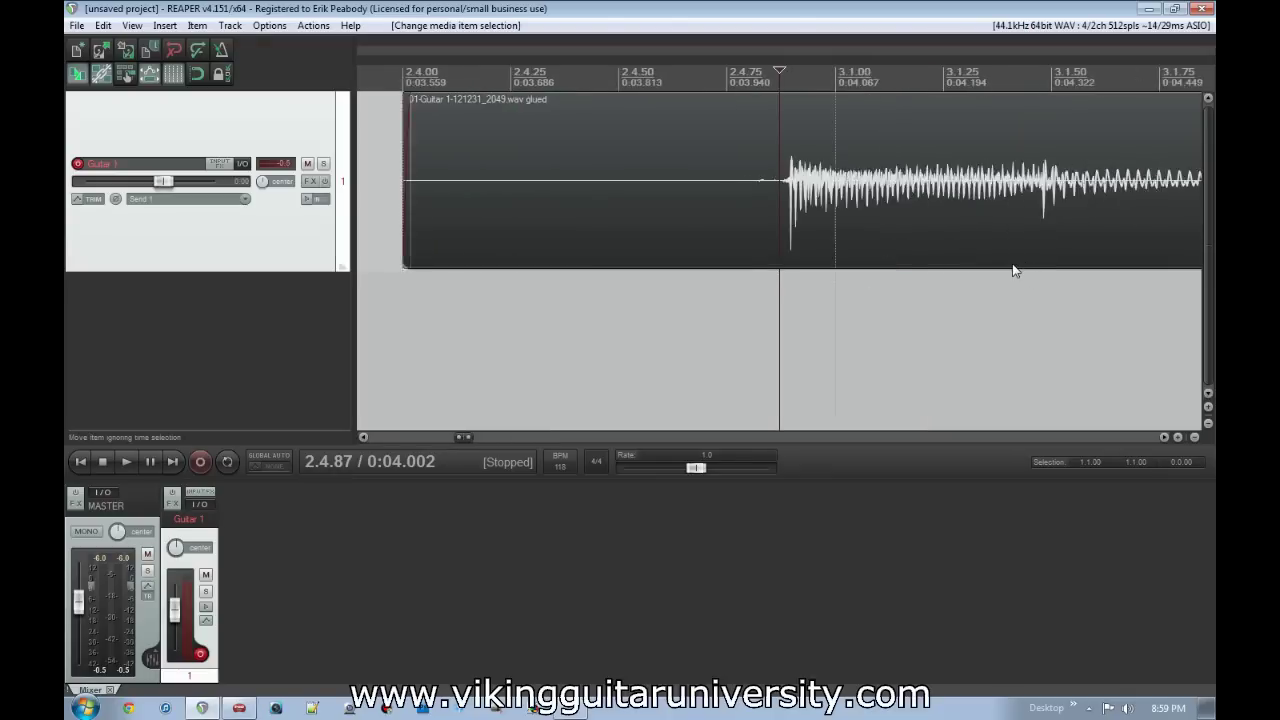
{"action": "scroll", "coordinate": [1012, 265], "scroll_direction": "down", "scroll_amount": 4}
{"action": "scroll", "coordinate": [1012, 265], "scroll_direction": "up", "scroll_amount": 2}
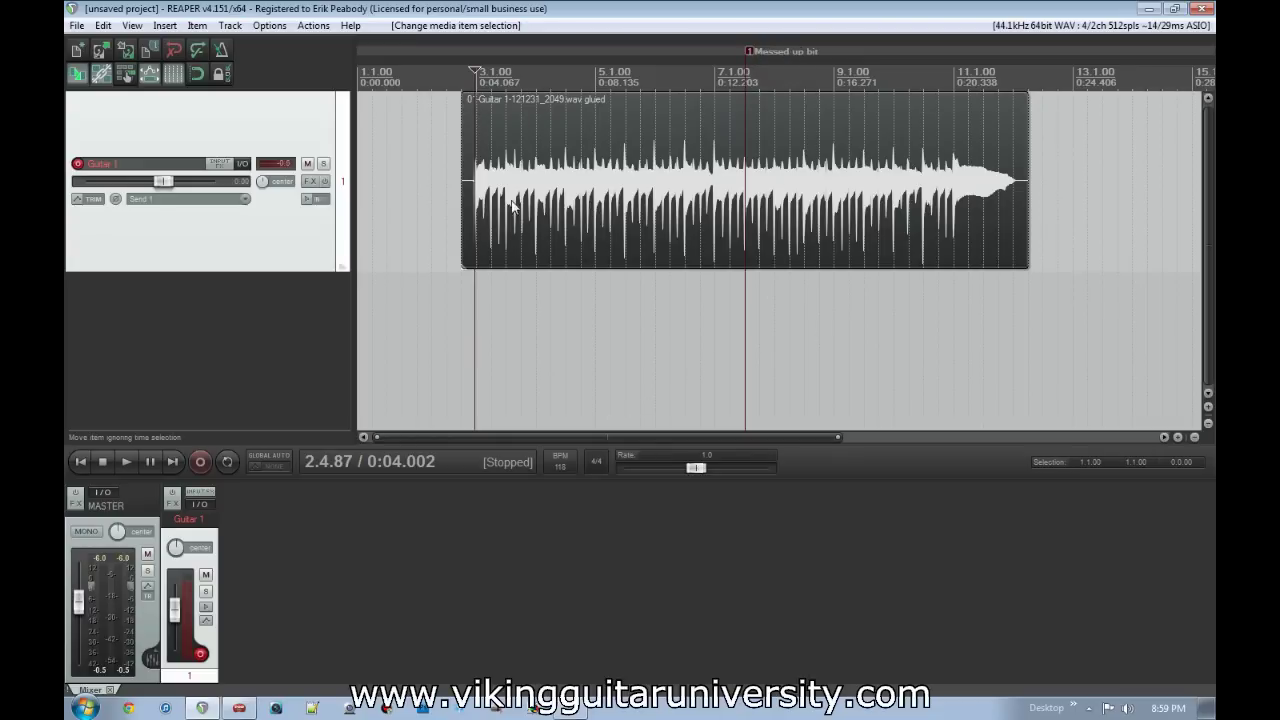
Step: Try to move the glued item earlier with snapping off, and undo the move
{"action": "left_click", "coordinate": [472, 237]}
{"action": "scroll", "coordinate": [562, 236], "scroll_direction": "up", "scroll_amount": 2}
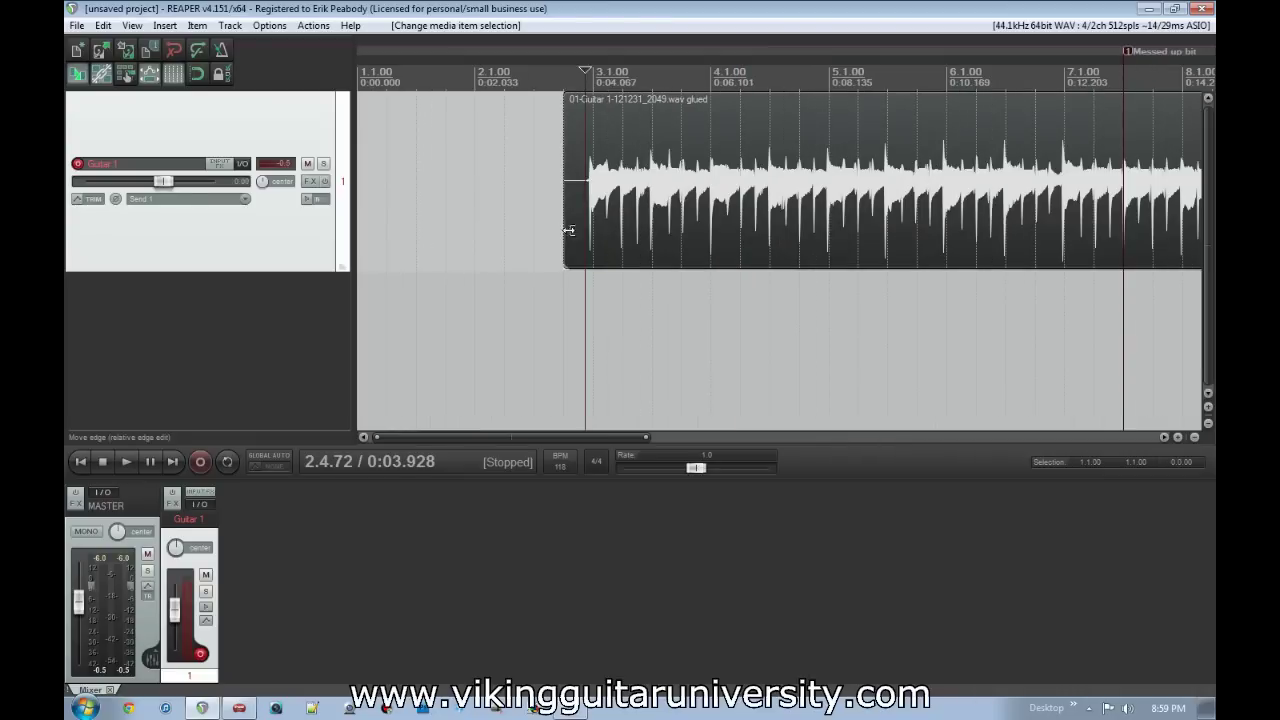
{"action": "left_click_drag", "start_coordinate": [766, 210], "coordinate": [685, 207]}
{"action": "key", "text": "ctrl+z"}
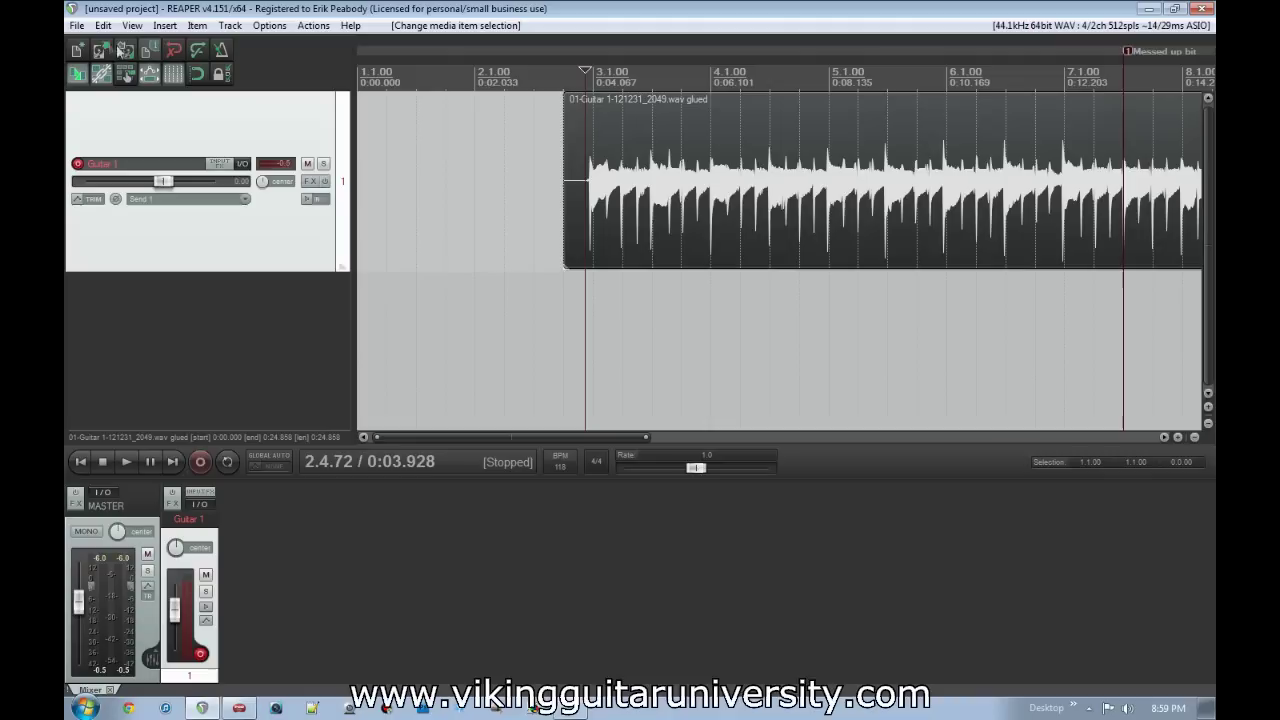
Step: With snapping on, move the glued item one bar earlier to start at 1.4.00, and set the edit cursor at 2.1.00
{"action": "left_click_drag", "start_coordinate": [722, 185], "coordinate": [610, 187]}
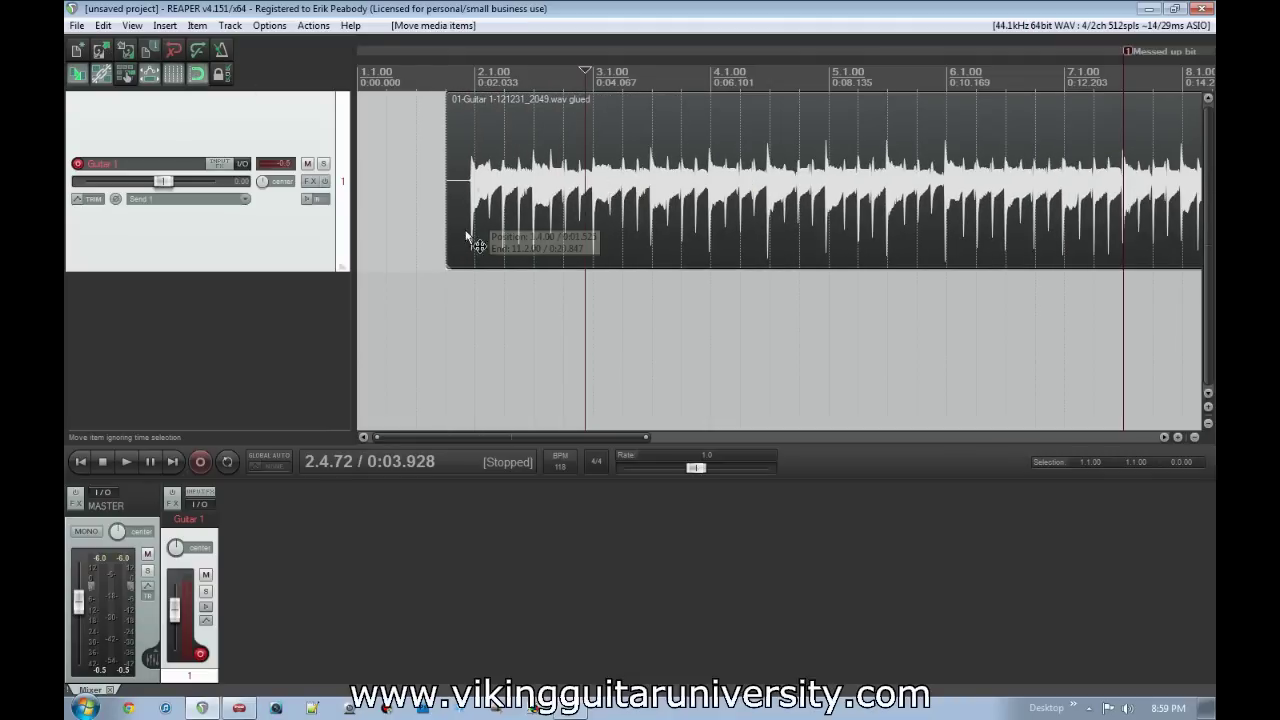
{"action": "left_click", "coordinate": [476, 240]}
{"action": "scroll", "coordinate": [476, 240], "scroll_direction": "down", "scroll_amount": 4}
{"action": "scroll", "coordinate": [555, 309], "scroll_direction": "up", "scroll_amount": 2}
{"action": "scroll", "coordinate": [565, 312], "scroll_direction": "down", "scroll_amount": 1}
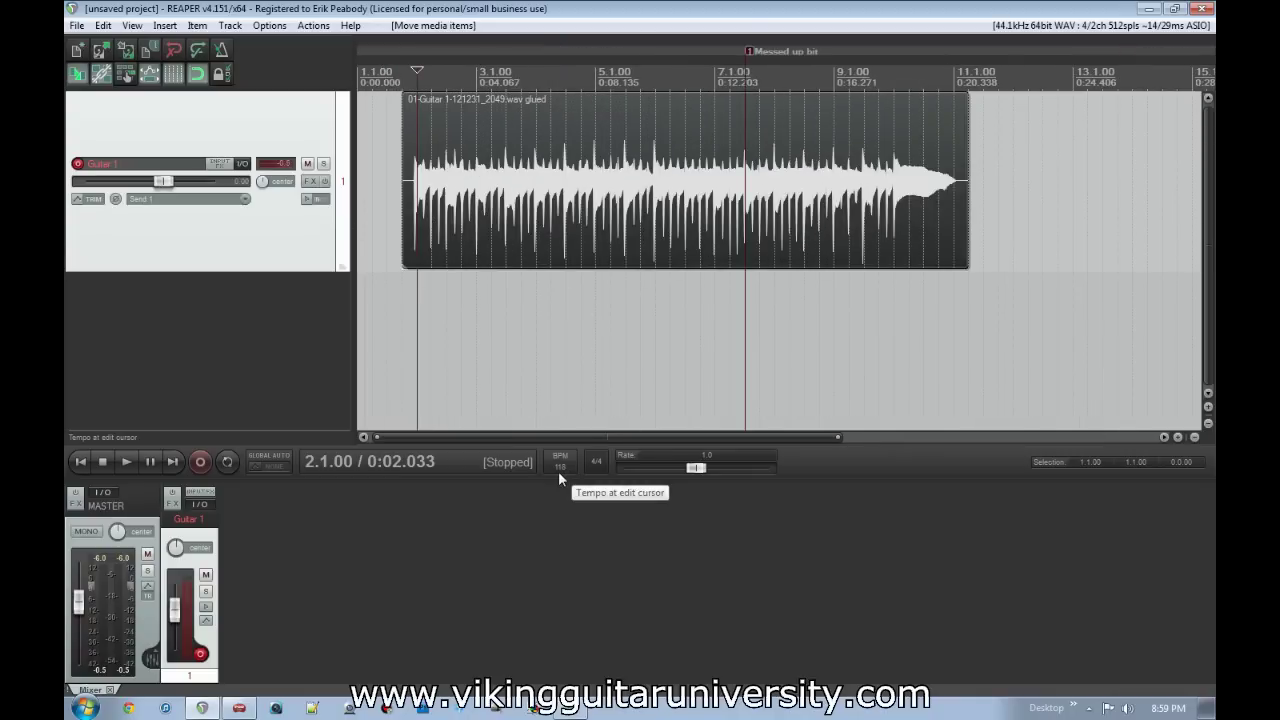
Step: Turn on the metronome and play from 2.1.00 to check the moved item's timing against the click
{"action": "left_click", "coordinate": [221, 50]}
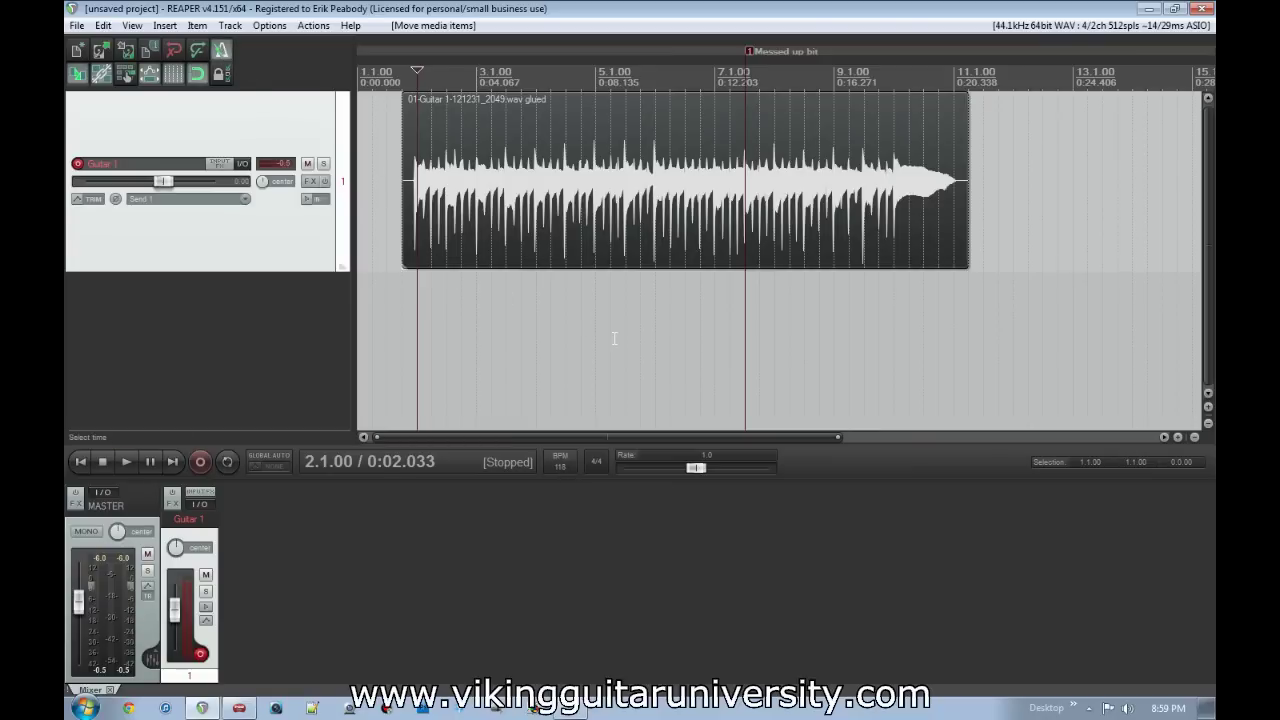
{"action": "key", "text": "space"}
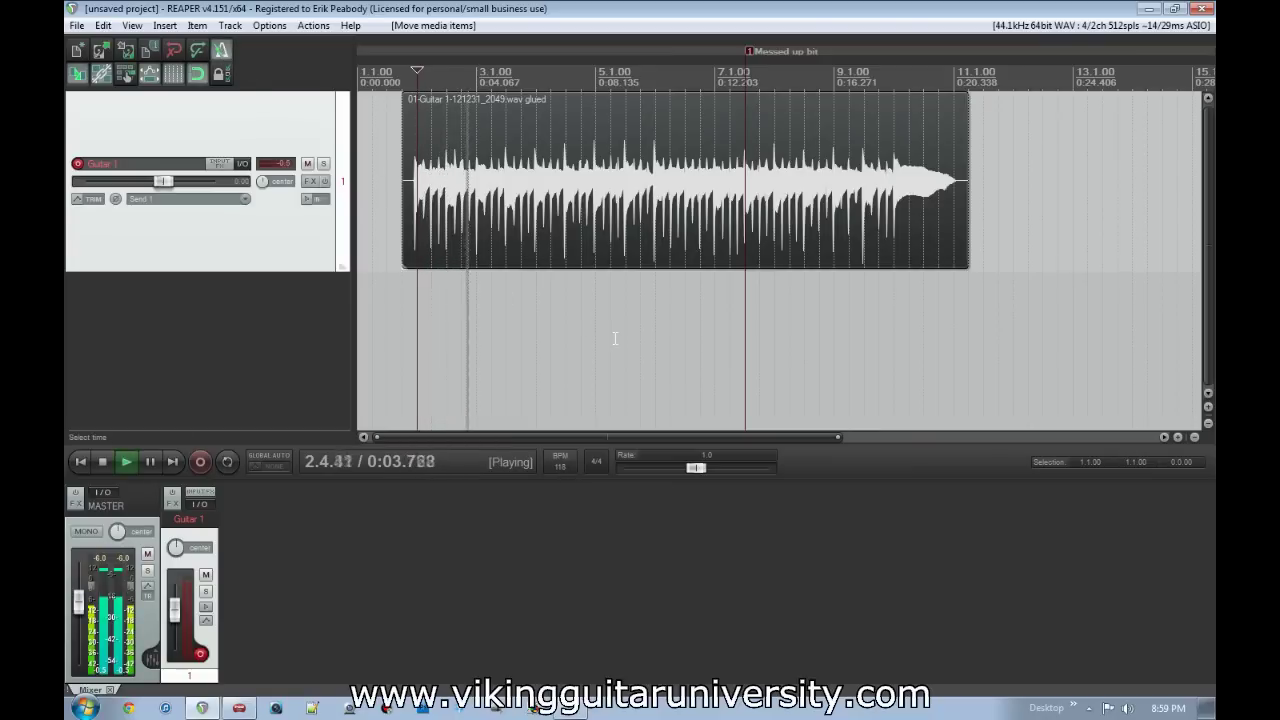
{"action": "key", "text": "space"}
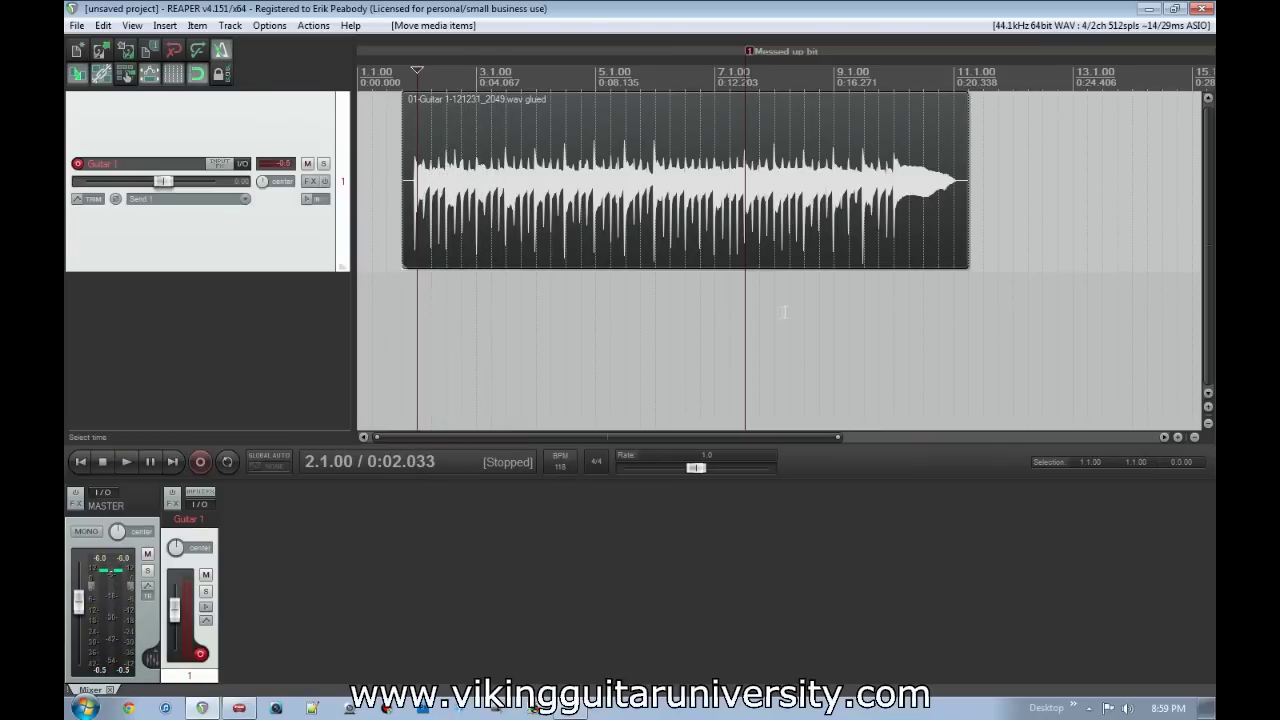
Step: Insert a 145 BPM tempo marker at 14.3.00, after the end of the glued guitar item
{"action": "scroll", "coordinate": [787, 311], "scroll_direction": "down", "scroll_amount": 2}
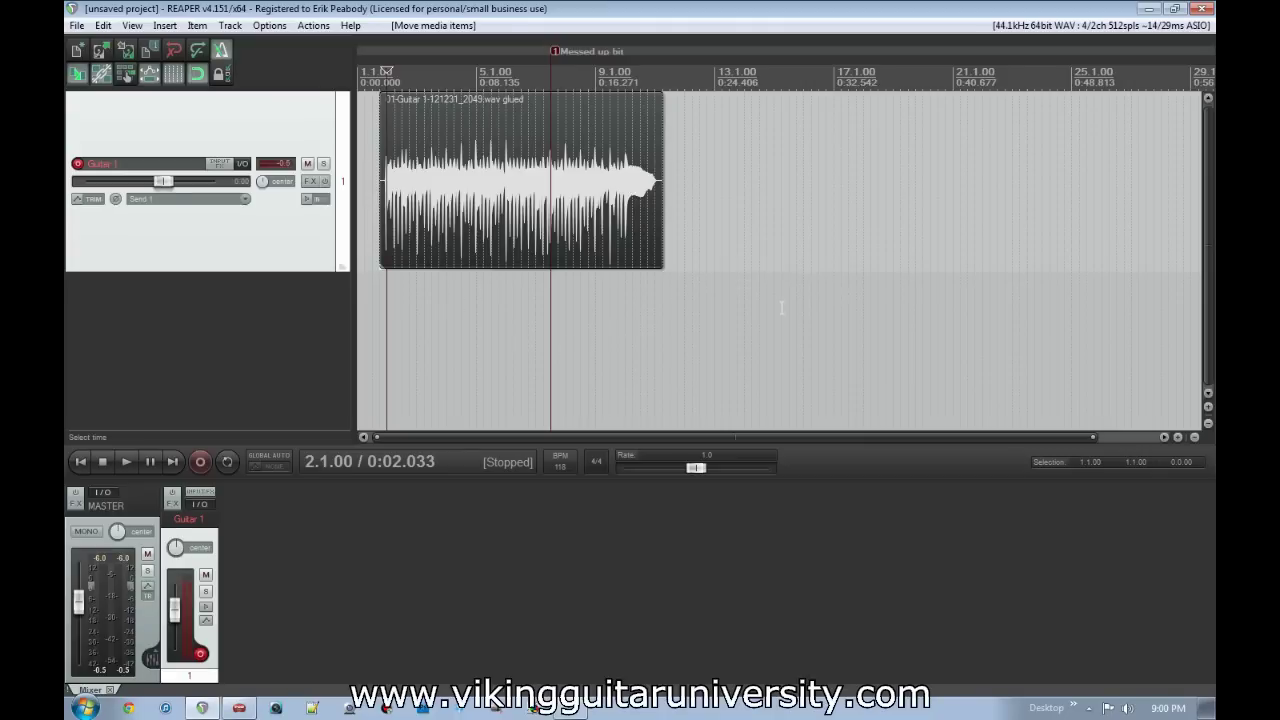
{"action": "left_click", "coordinate": [760, 172]}
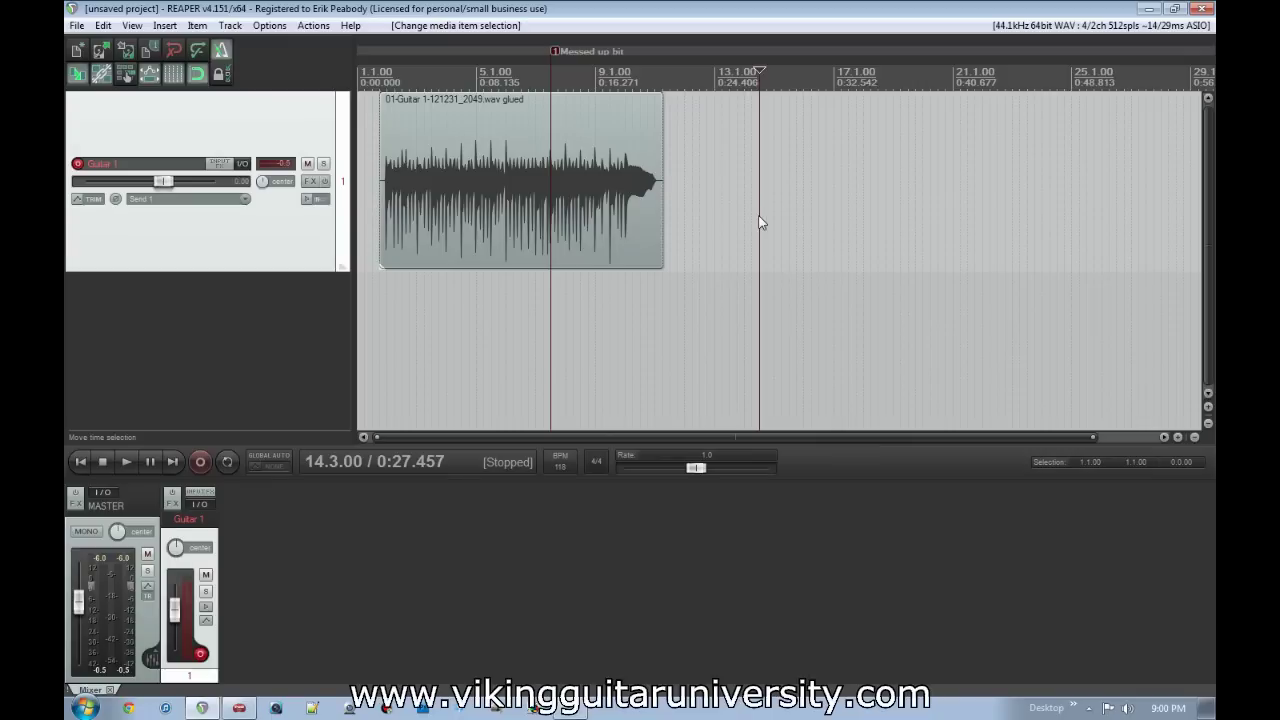
{"action": "key", "text": "shift+c"}
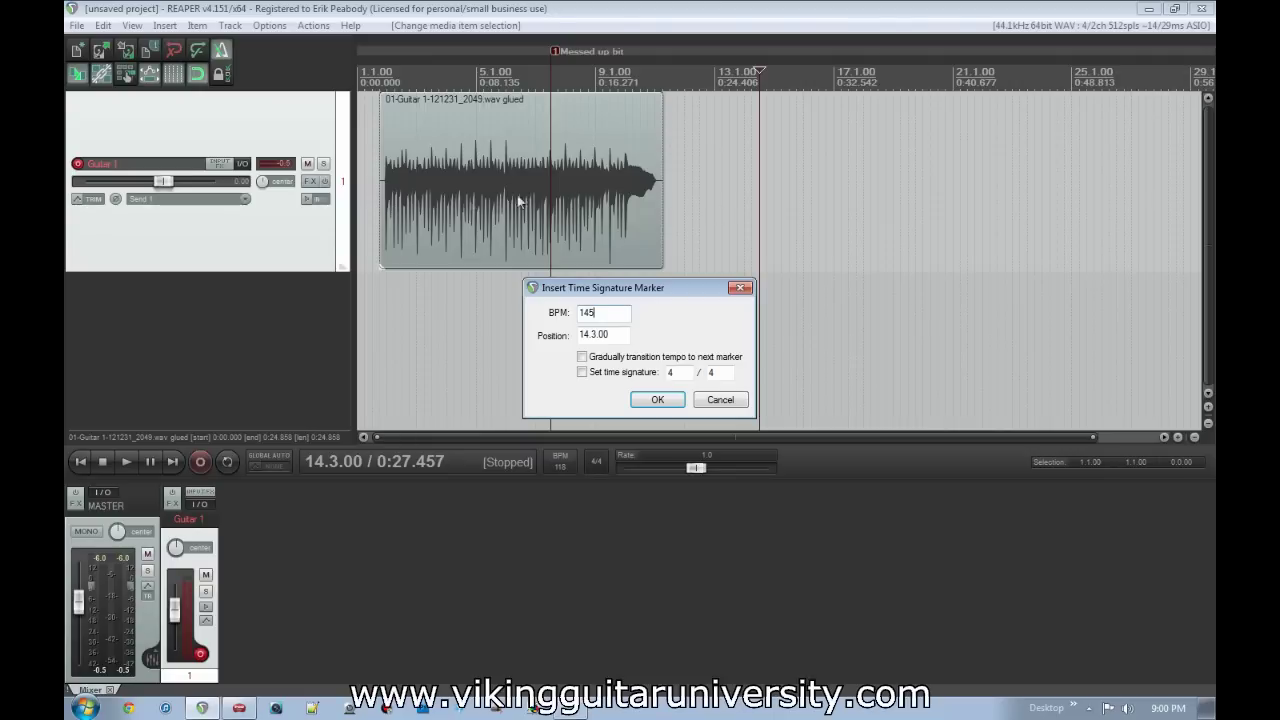
{"action": "left_click", "coordinate": [659, 400]}
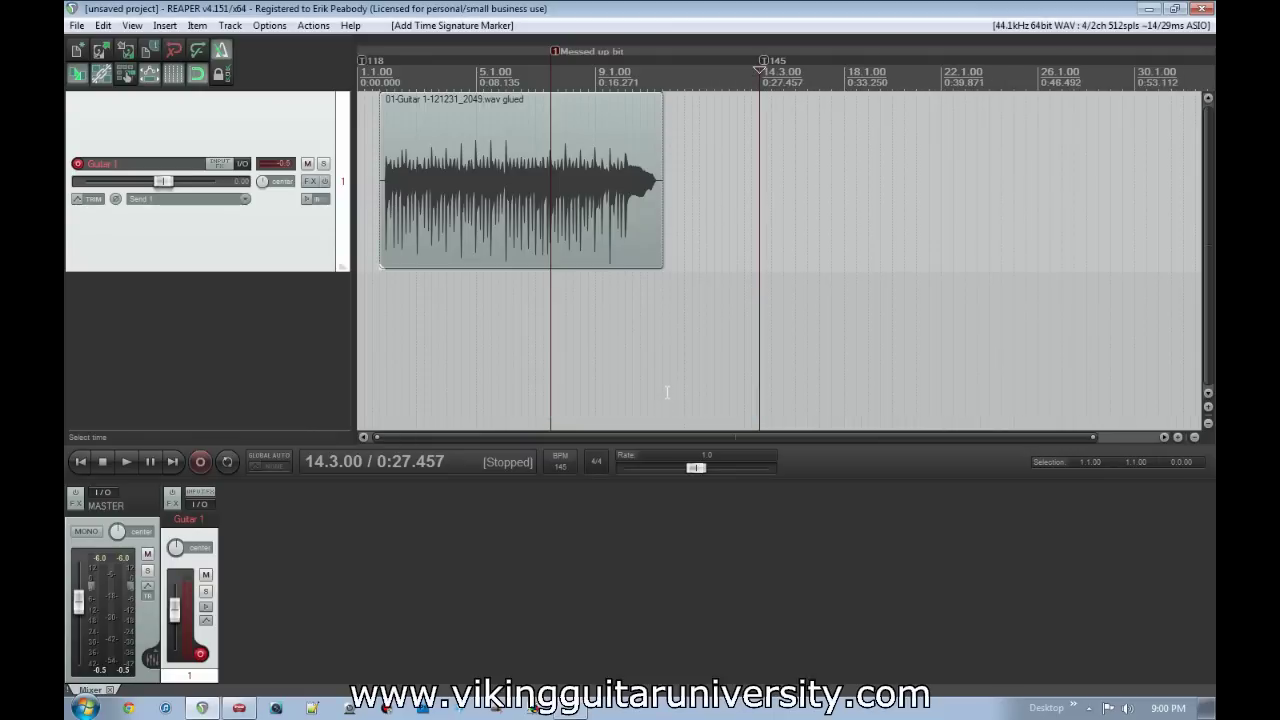
Step: Try moving the 145 BPM tempo marker into the guitar item as far as 4.4.00, and return it past the item's end to 12.4.96
{"action": "left_click", "coordinate": [619, 295]}
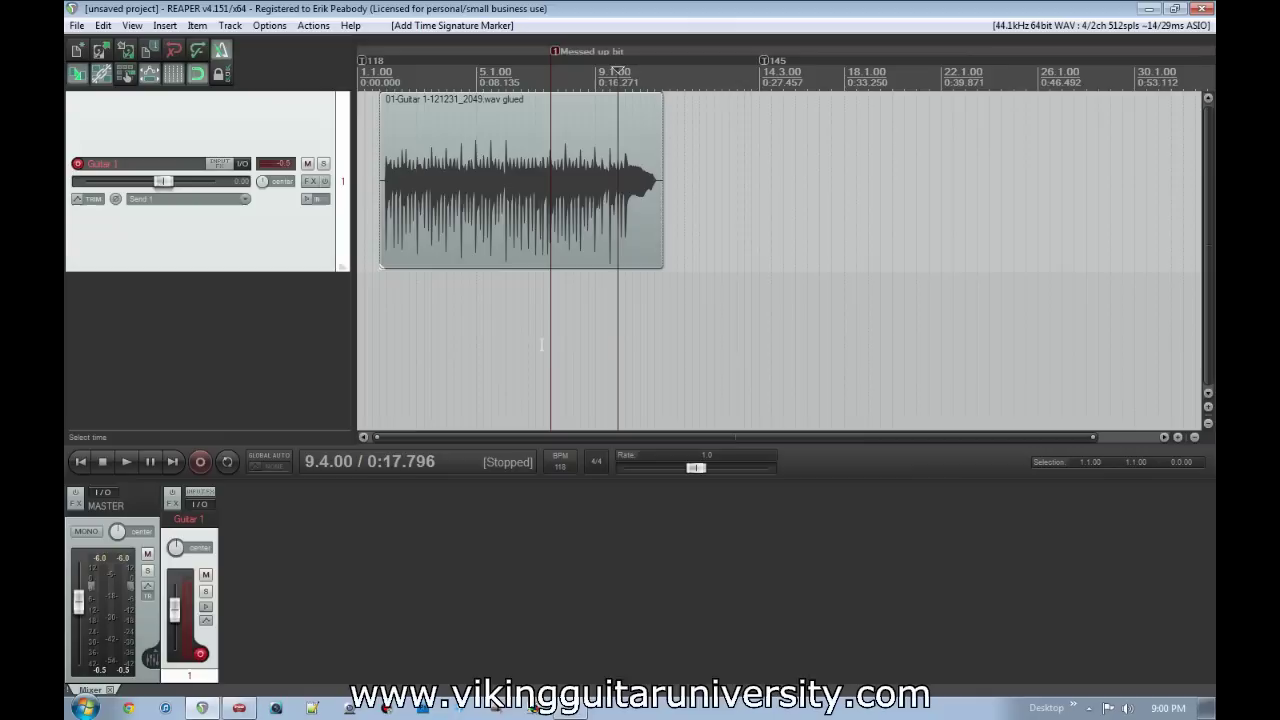
{"action": "left_click_drag", "start_coordinate": [765, 60], "coordinate": [493, 61]}
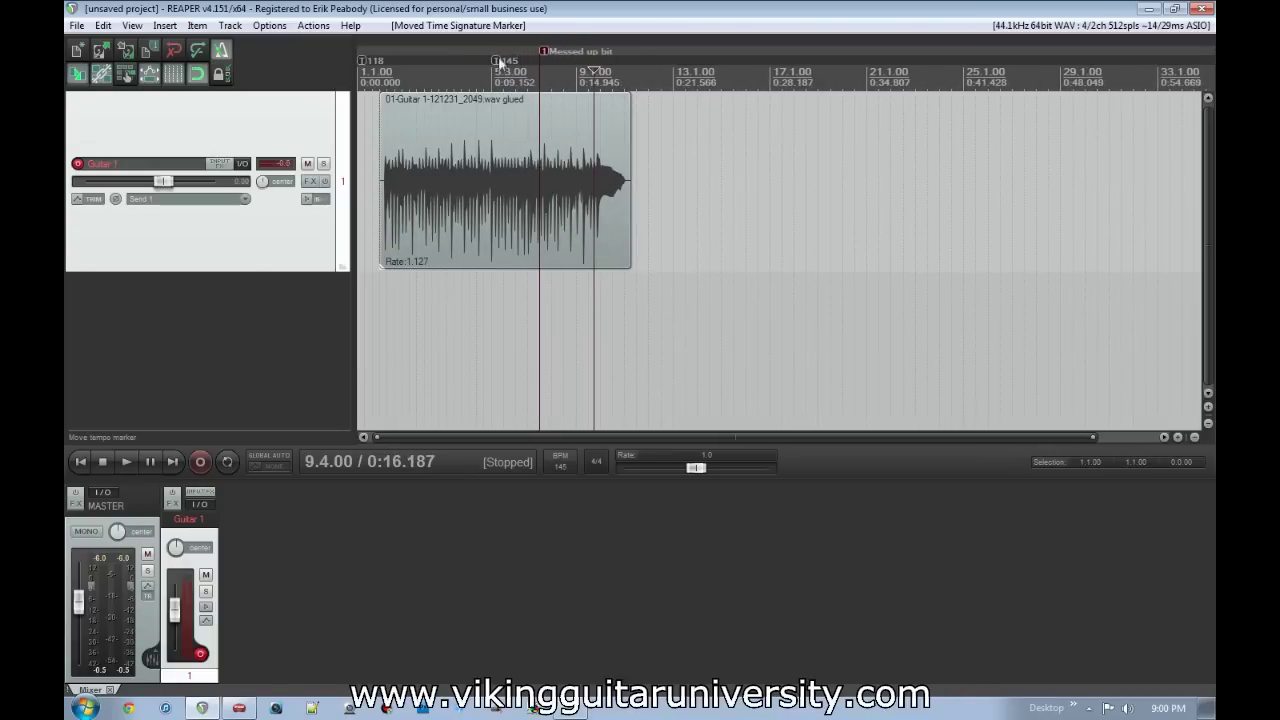
{"action": "left_click_drag", "start_coordinate": [498, 67], "coordinate": [473, 61]}
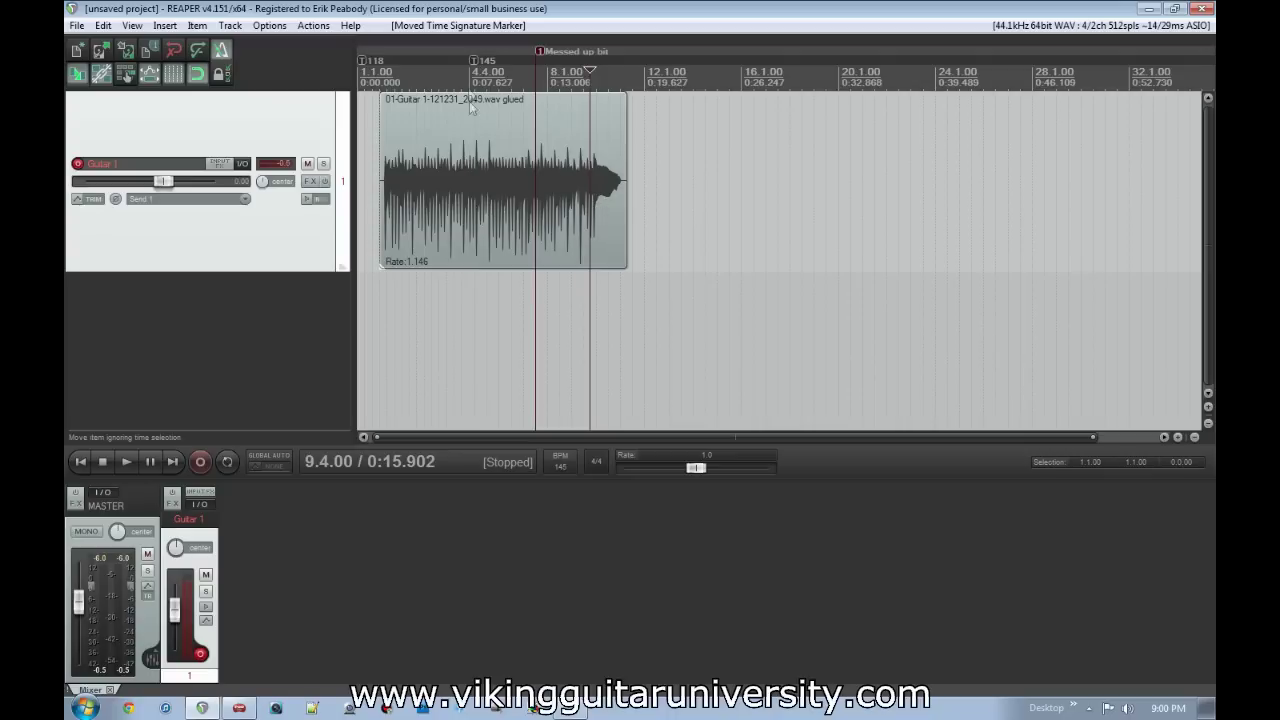
{"action": "left_click_drag", "start_coordinate": [476, 63], "coordinate": [720, 61]}
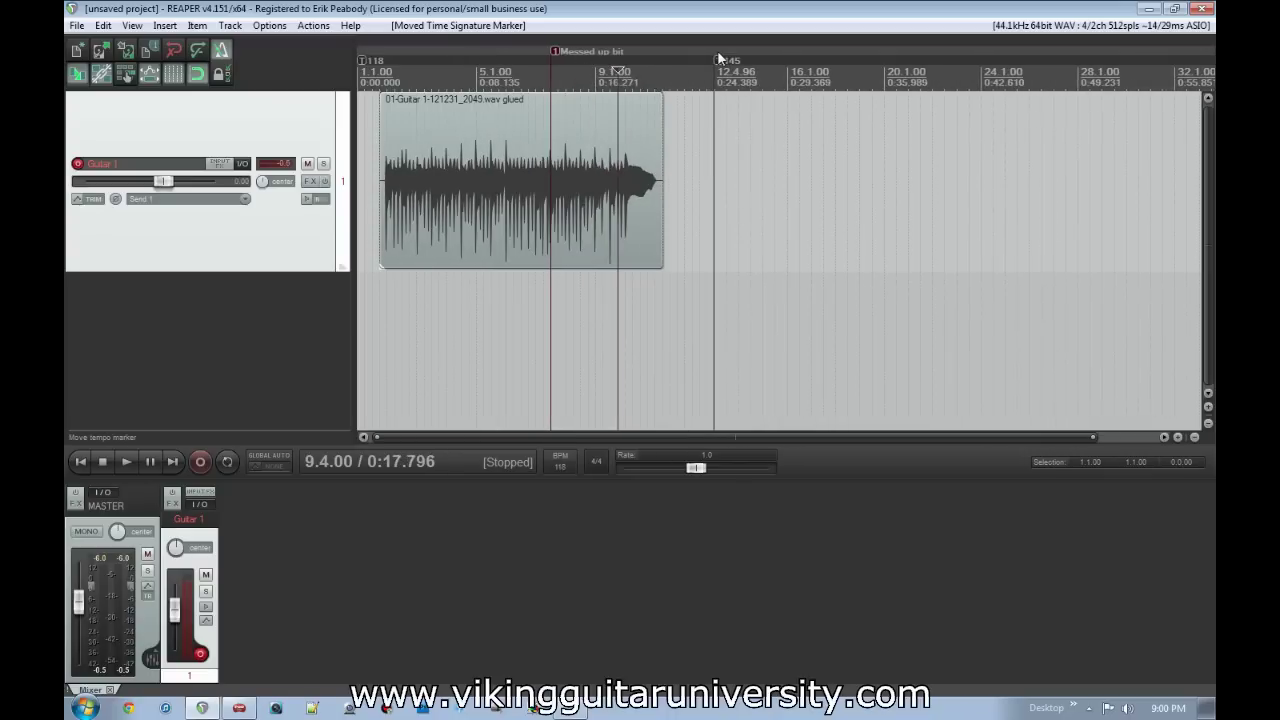
Step: Try the 145 BPM tempo marker near the start of the guitar item and play from 1.4.00 to hear the stretched audio
{"action": "left_click", "coordinate": [390, 239]}
{"action": "key", "text": "space"}
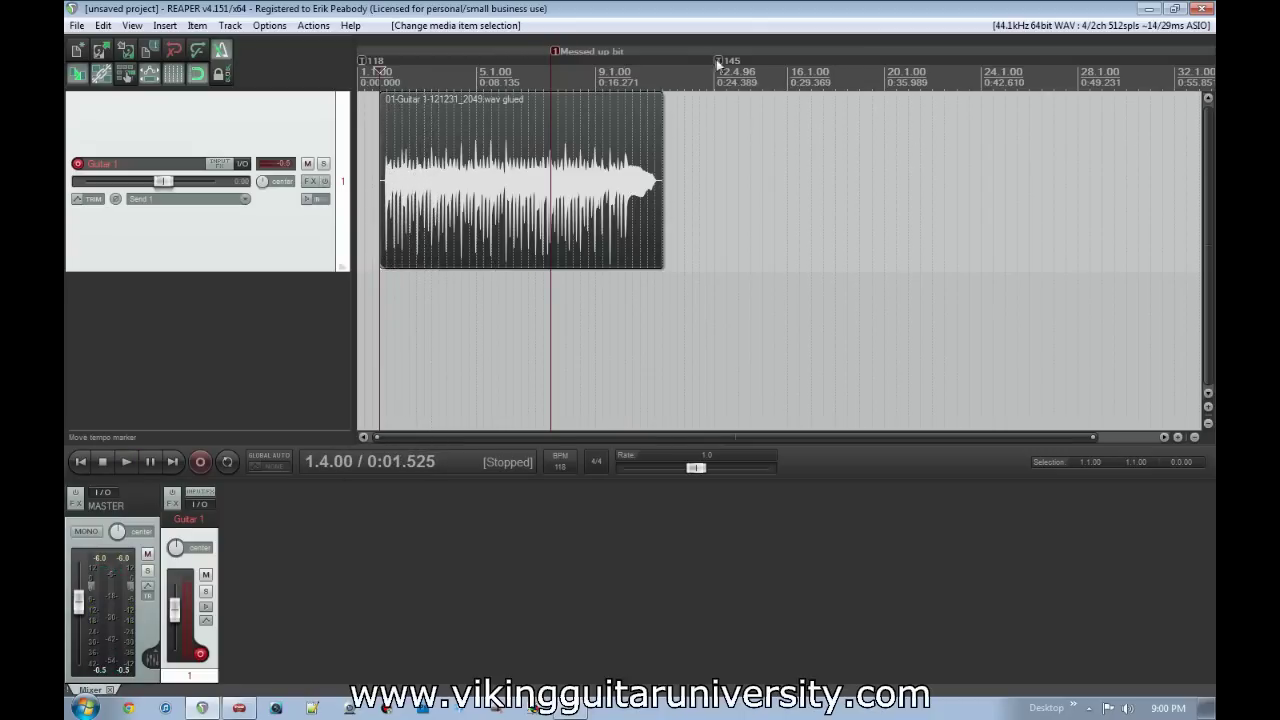
{"action": "left_click_drag", "start_coordinate": [718, 62], "coordinate": [418, 64]}
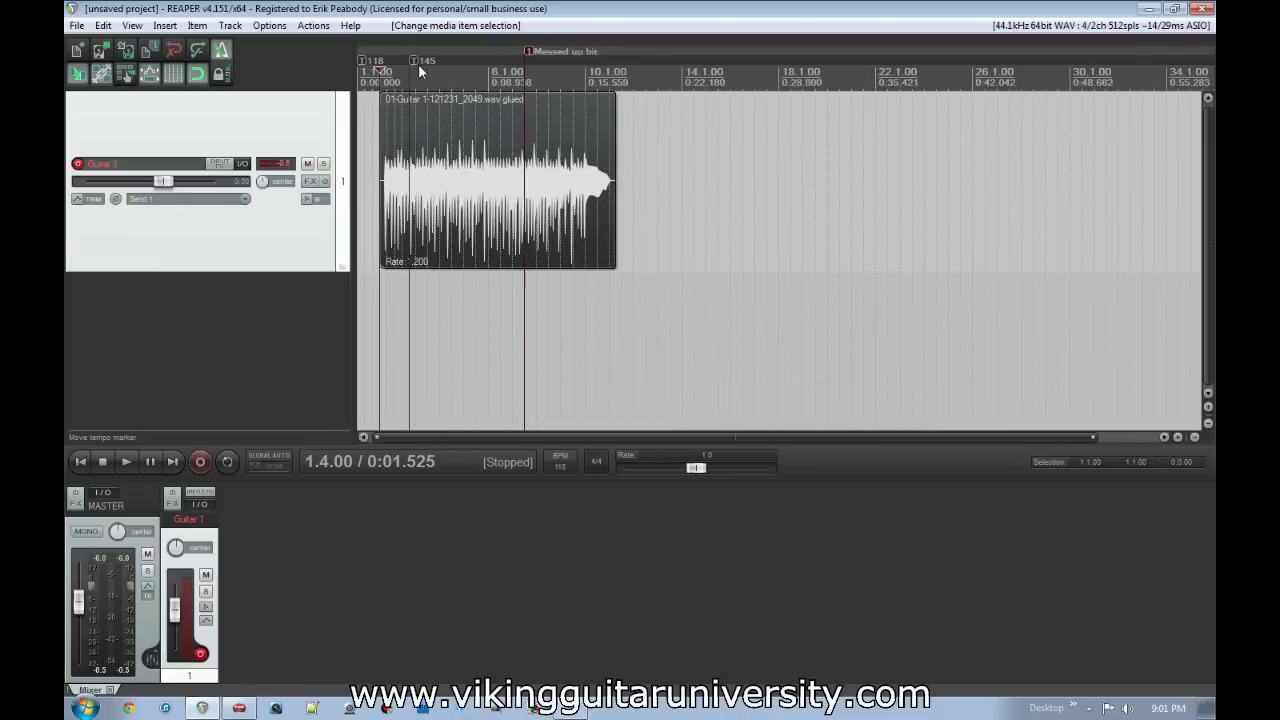
{"action": "key", "text": "space"}
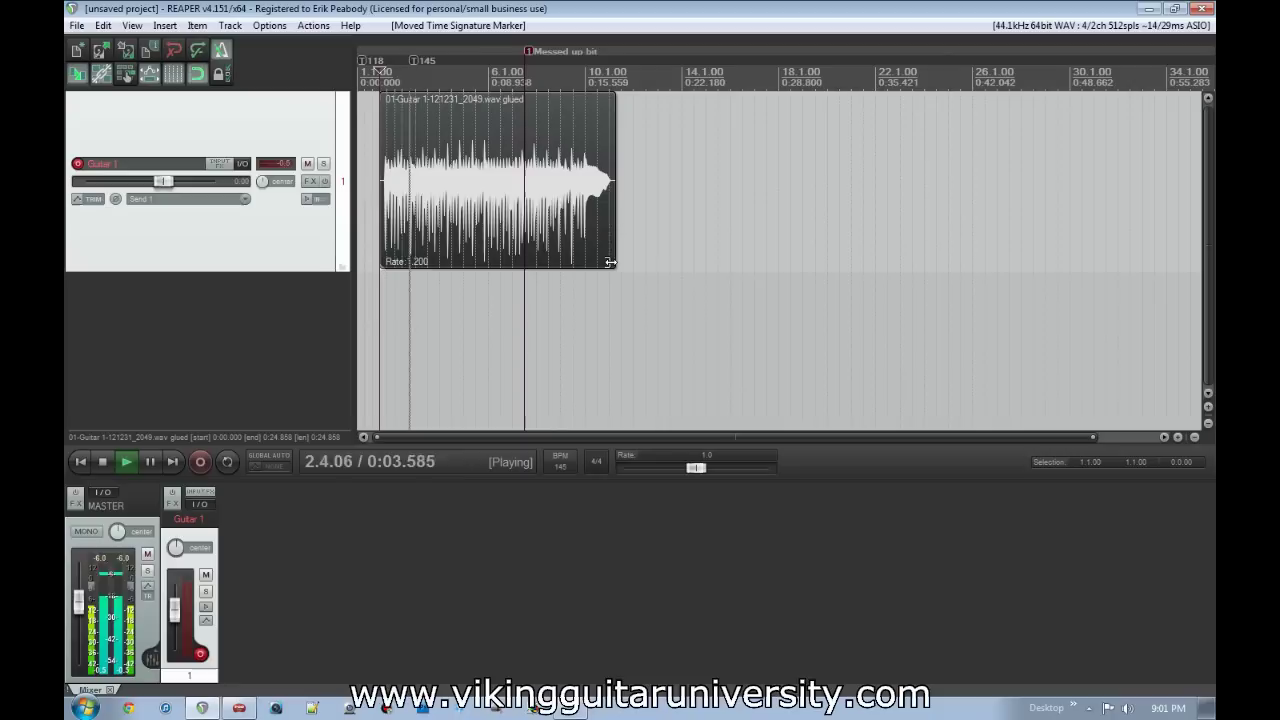
{"action": "key", "text": "space"}
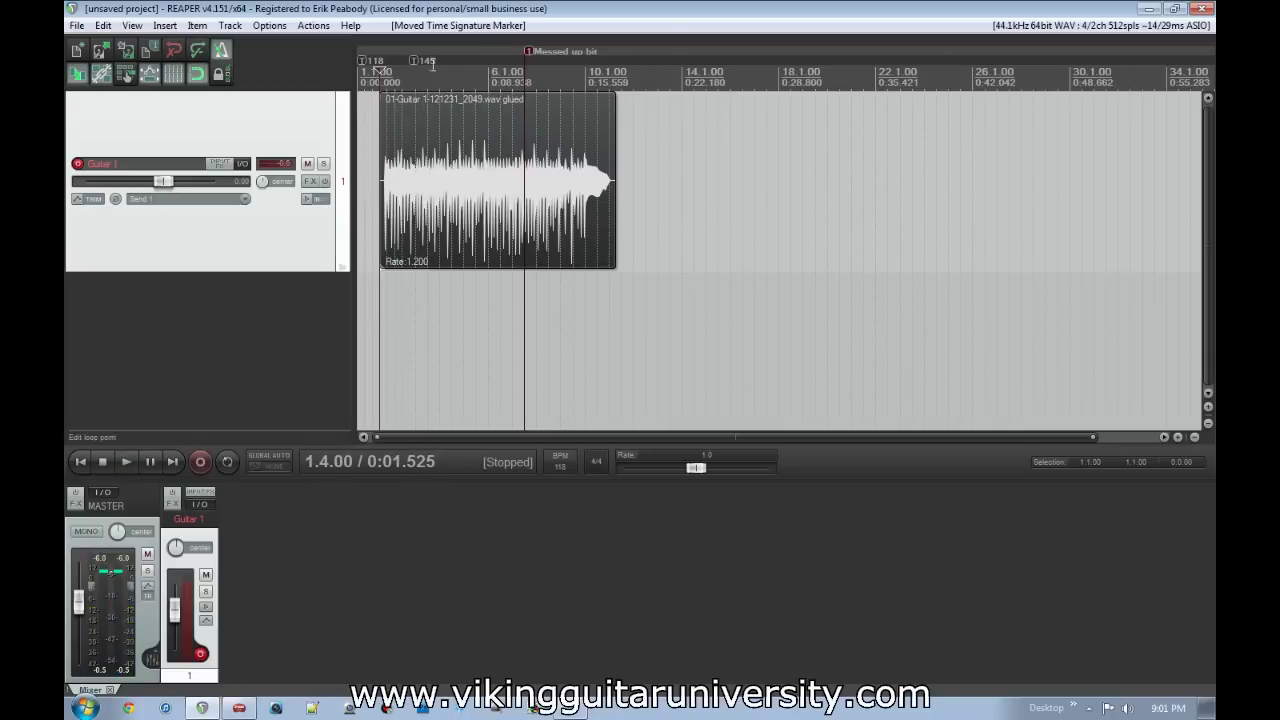
Step: Move the 145 BPM tempo marker back past the end of the guitar item to 14.2.99
{"action": "left_click_drag", "start_coordinate": [412, 58], "coordinate": [709, 54]}
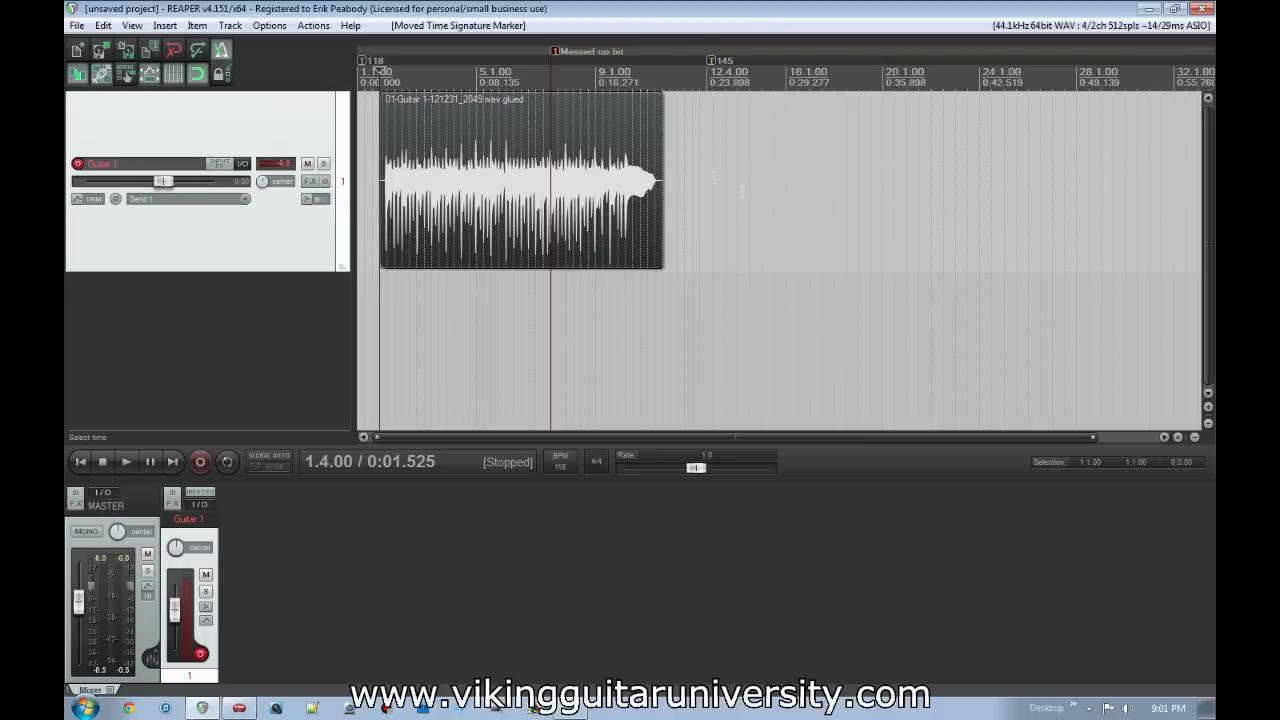
{"action": "mouse_move", "coordinate": [713, 67]}
{"action": "left_mouse_down"}
{"action": "mouse_move", "coordinate": [593, 60]}
{"action": "mouse_move", "coordinate": [777, 60]}
{"action": "left_mouse_up"}
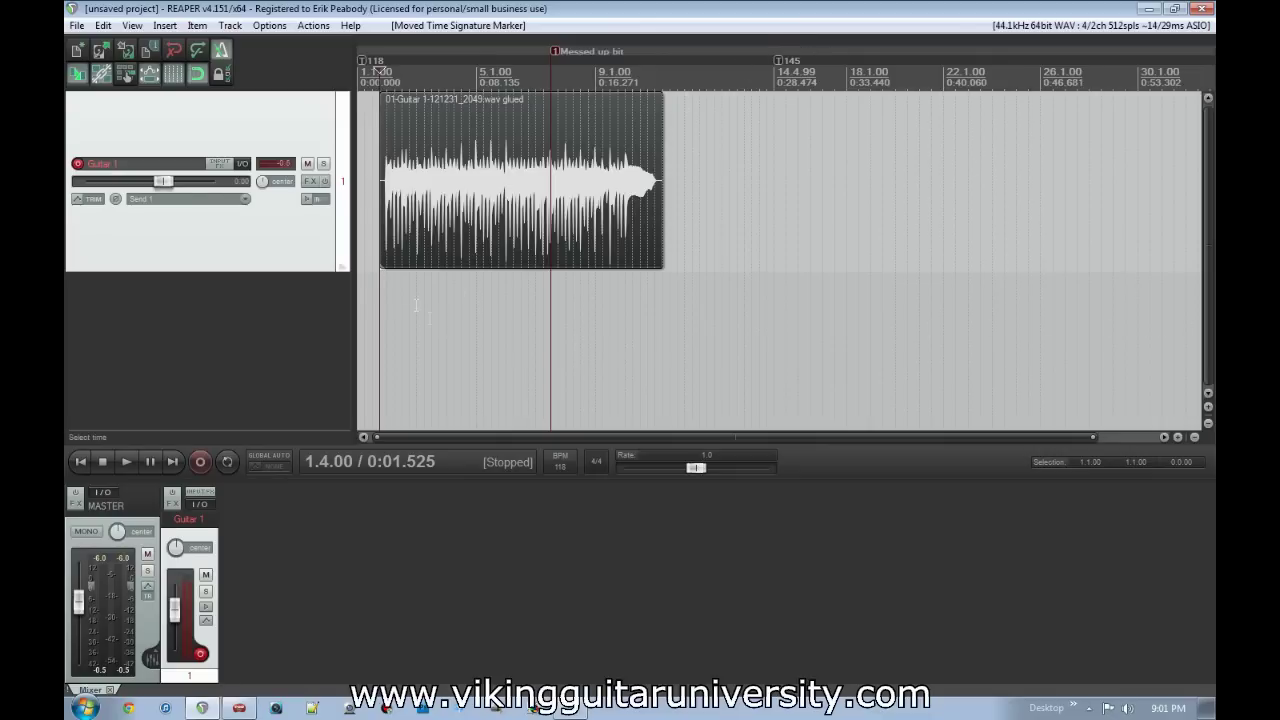
{"action": "mouse_move", "coordinate": [778, 60]}
{"action": "left_mouse_down"}
{"action": "mouse_move", "coordinate": [501, 47]}
{"action": "mouse_move", "coordinate": [762, 45]}
{"action": "left_mouse_up"}
Step: Set the Guitar 1 track's timebase to Time and move the 145 BPM tempo marker to 13.1.00
{"action": "right_click", "coordinate": [178, 226]}
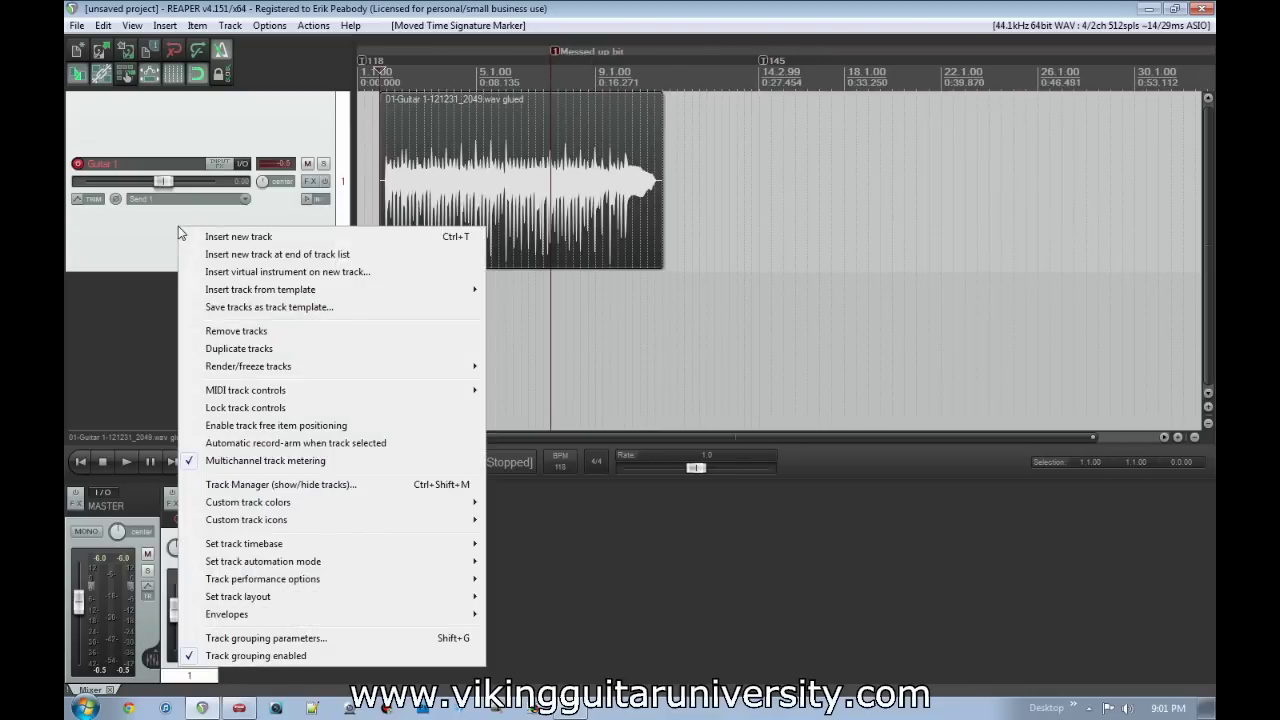
{"action": "mouse_move", "coordinate": [297, 548]}
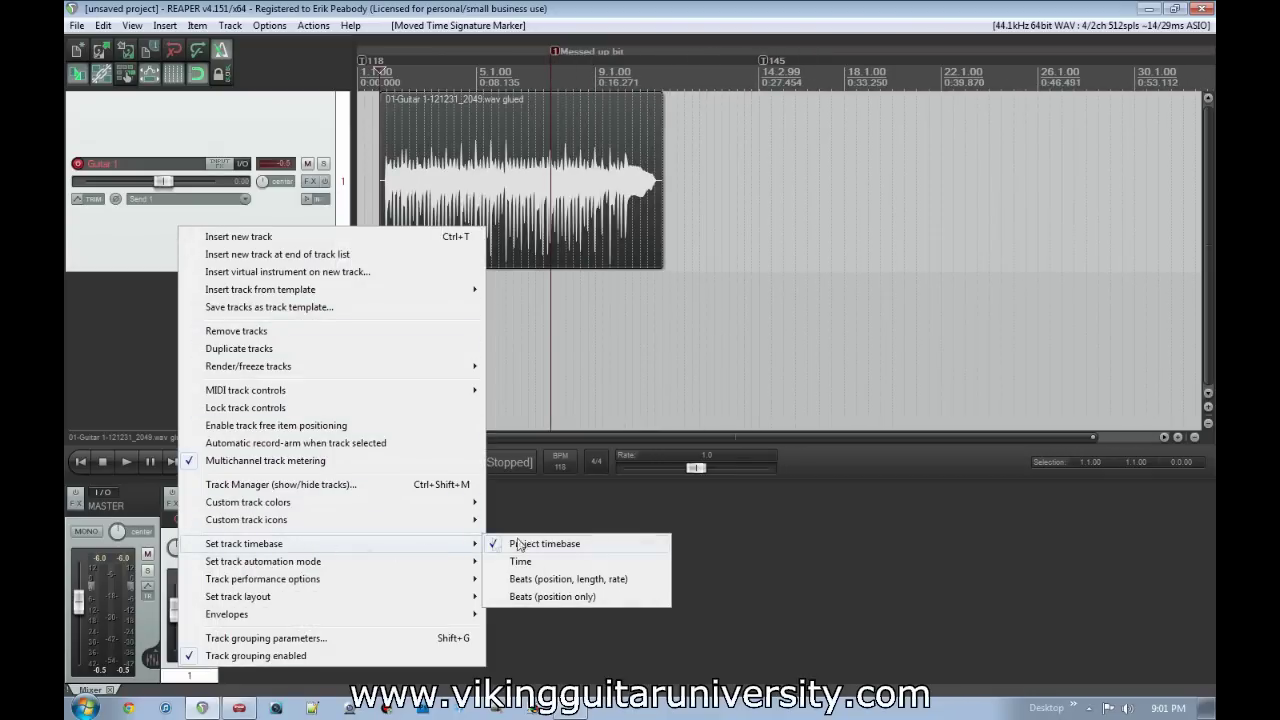
{"action": "left_click", "coordinate": [586, 562]}
{"action": "mouse_move", "coordinate": [760, 58]}
{"action": "left_mouse_down"}
{"action": "mouse_move", "coordinate": [461, 63]}
{"action": "mouse_move", "coordinate": [595, 60]}
{"action": "mouse_move", "coordinate": [434, 45]}
{"action": "mouse_move", "coordinate": [545, 42]}
{"action": "mouse_move", "coordinate": [567, 70]}
{"action": "mouse_move", "coordinate": [450, 66]}
{"action": "mouse_move", "coordinate": [724, 62]}
{"action": "left_mouse_up"}
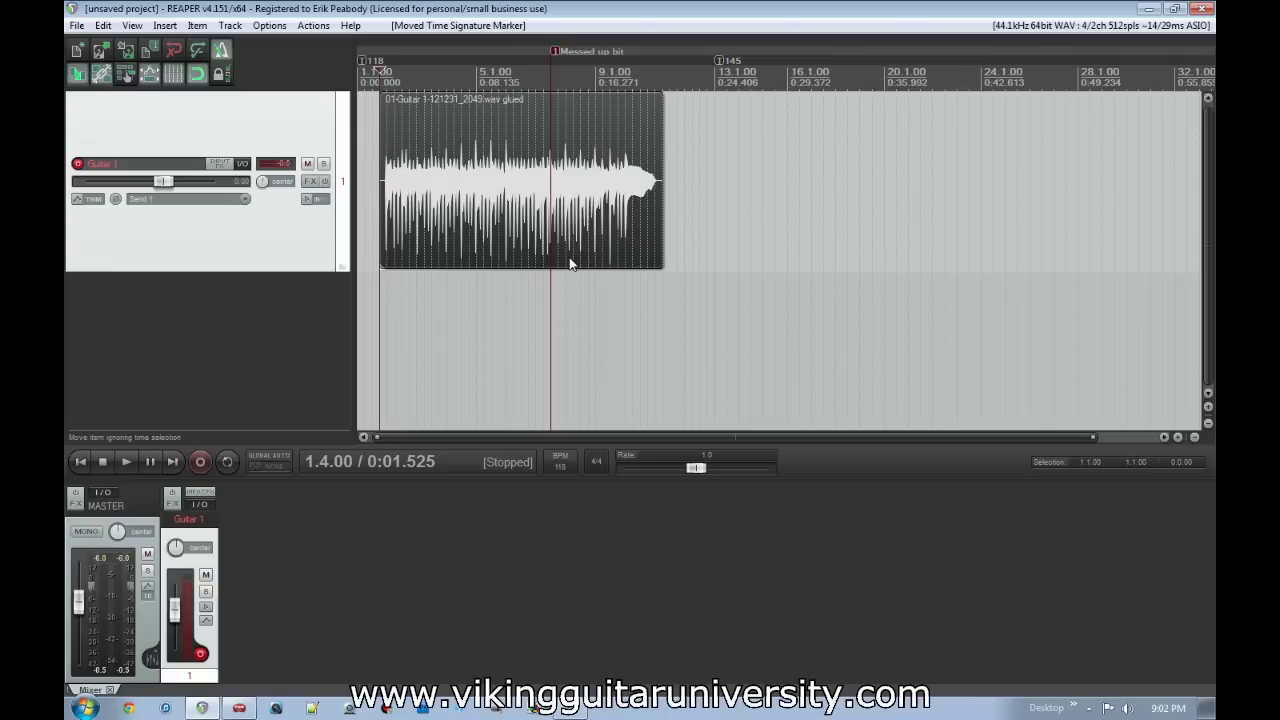
{"action": "right_click", "coordinate": [173, 231]}
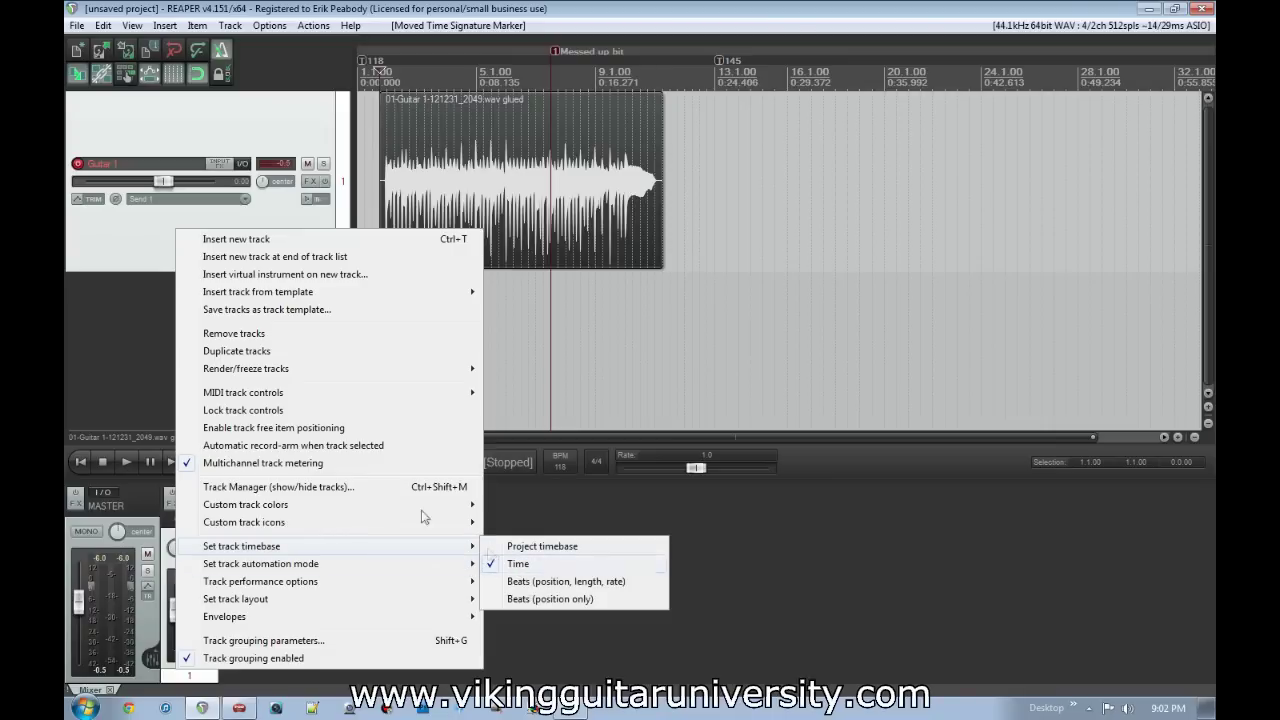
{"action": "left_click", "coordinate": [131, 259]}
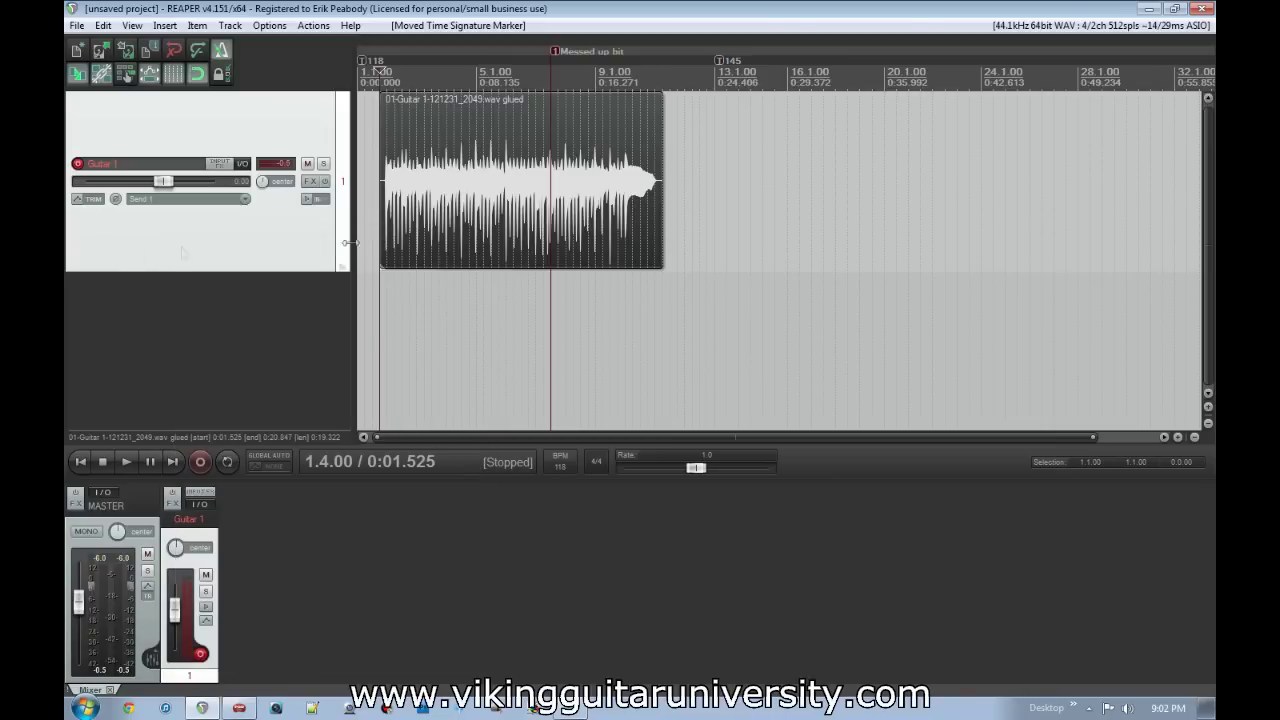
Step: Open the Render to File settings to review the output options, and cancel without rendering
{"action": "left_click", "coordinate": [77, 25]}
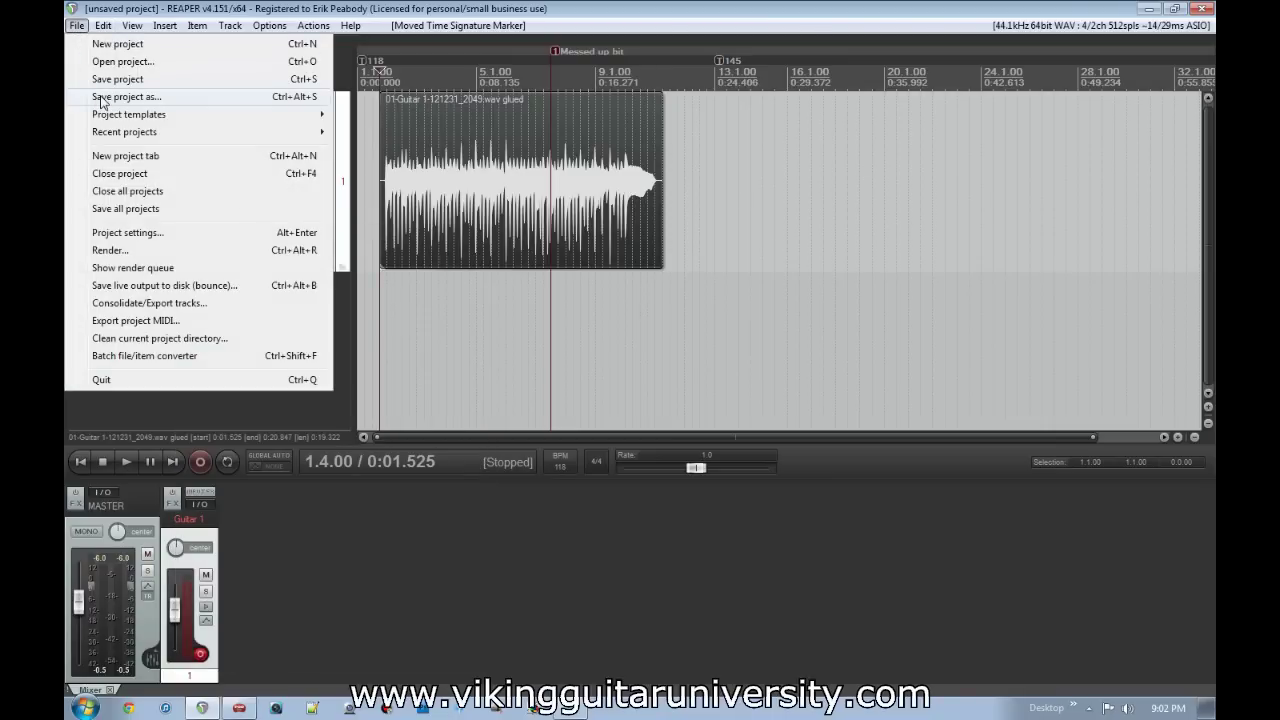
{"action": "left_click", "coordinate": [322, 411]}
{"action": "left_click", "coordinate": [77, 25]}
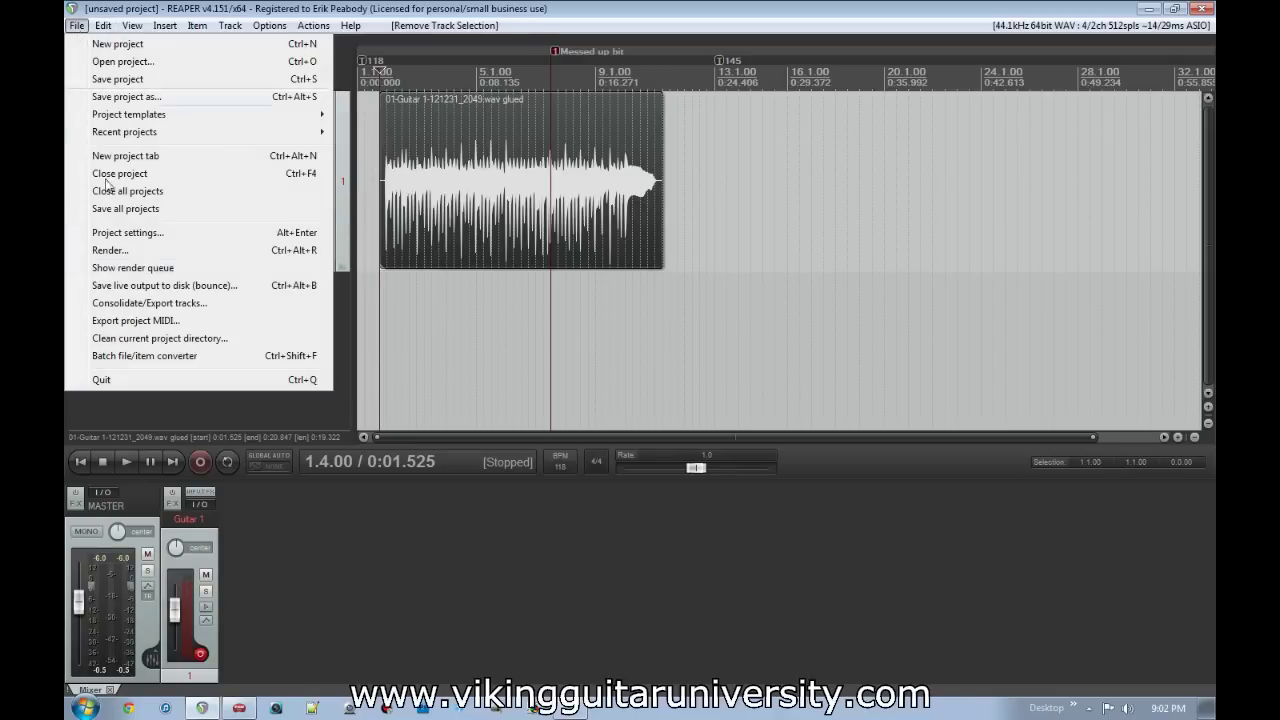
{"action": "left_click", "coordinate": [115, 250]}
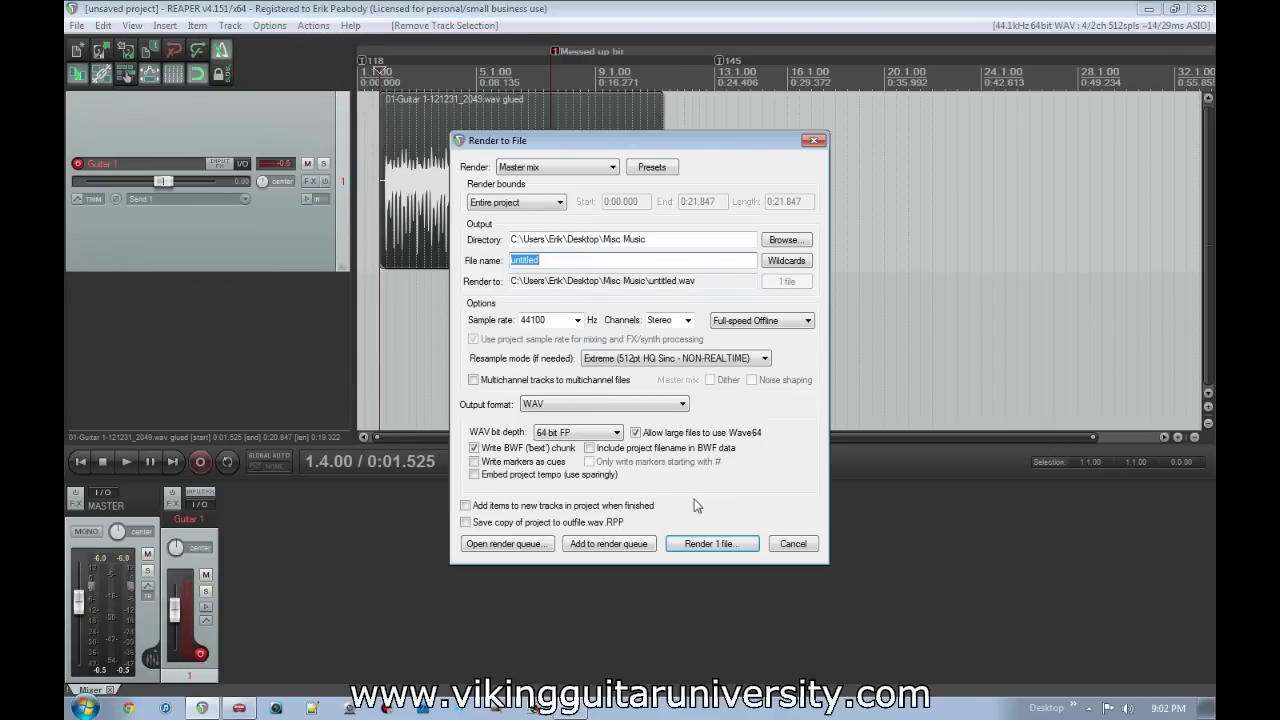
{"action": "left_click", "coordinate": [795, 545]}
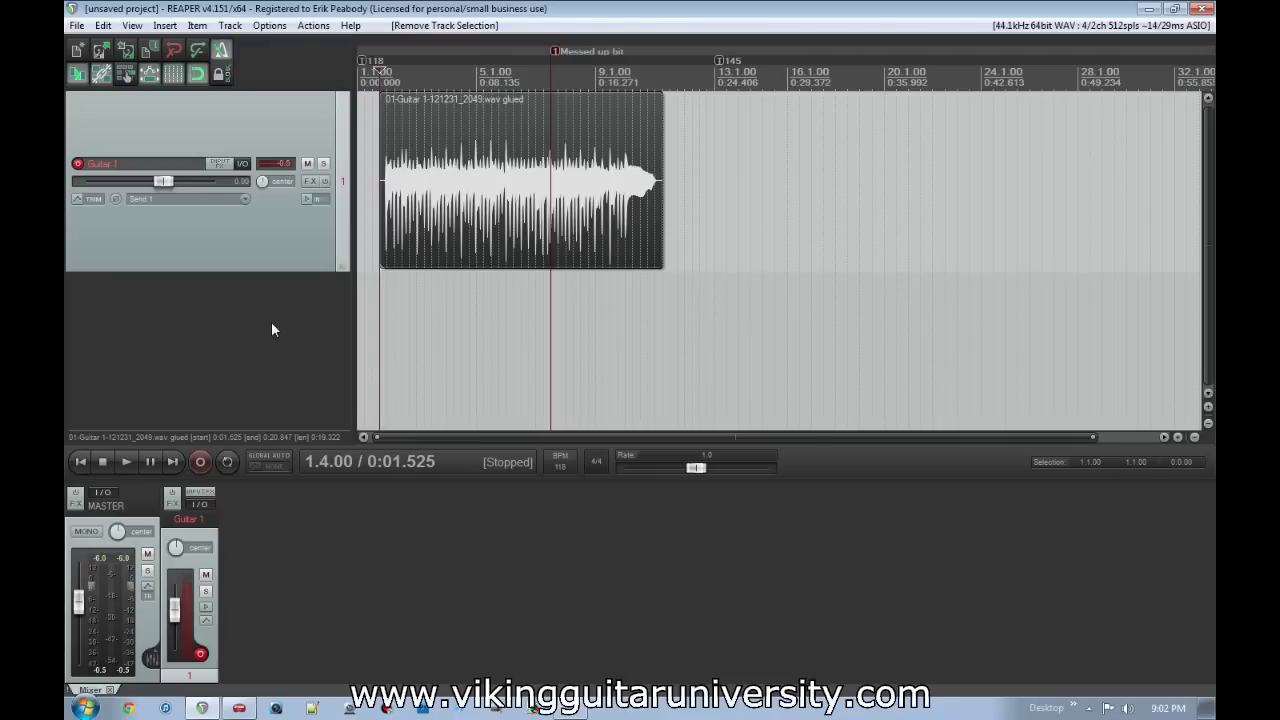
Step: Quit REAPER and close the Line 6 POD Farm window
{"action": "left_click", "coordinate": [1201, 8]}
{"action": "left_click", "coordinate": [648, 405]}
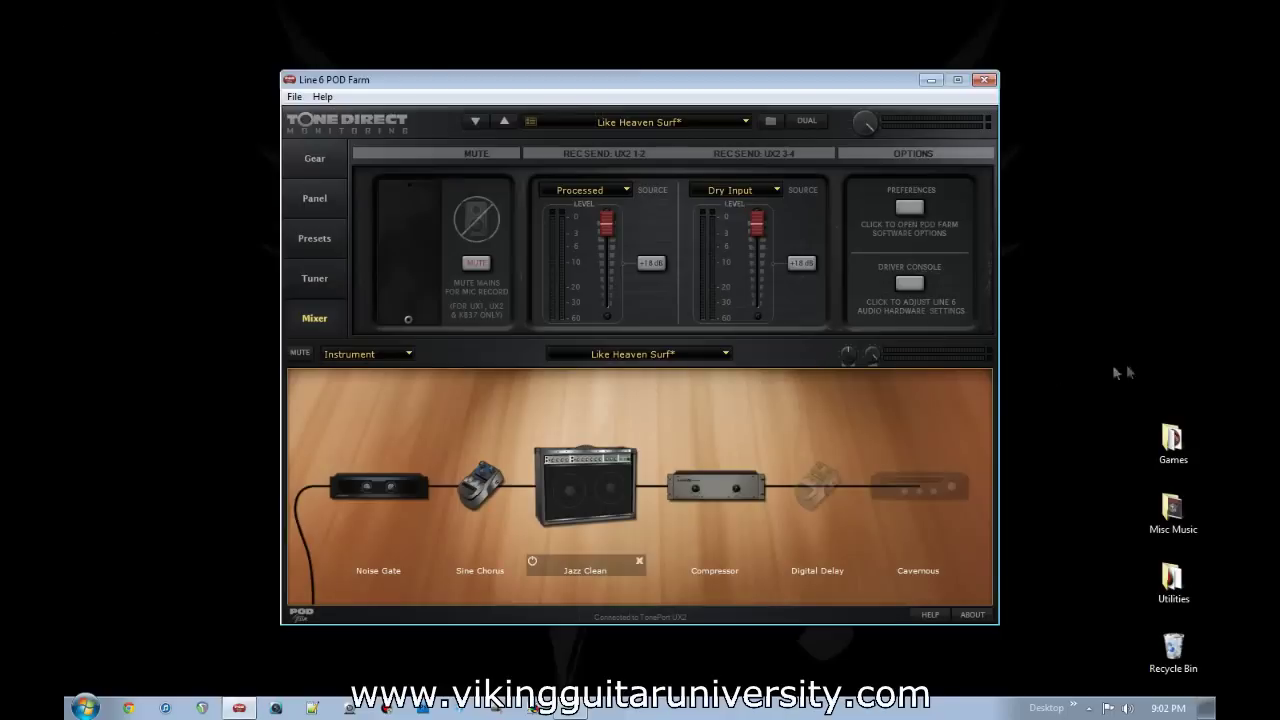
{"action": "left_click", "coordinate": [985, 79]}
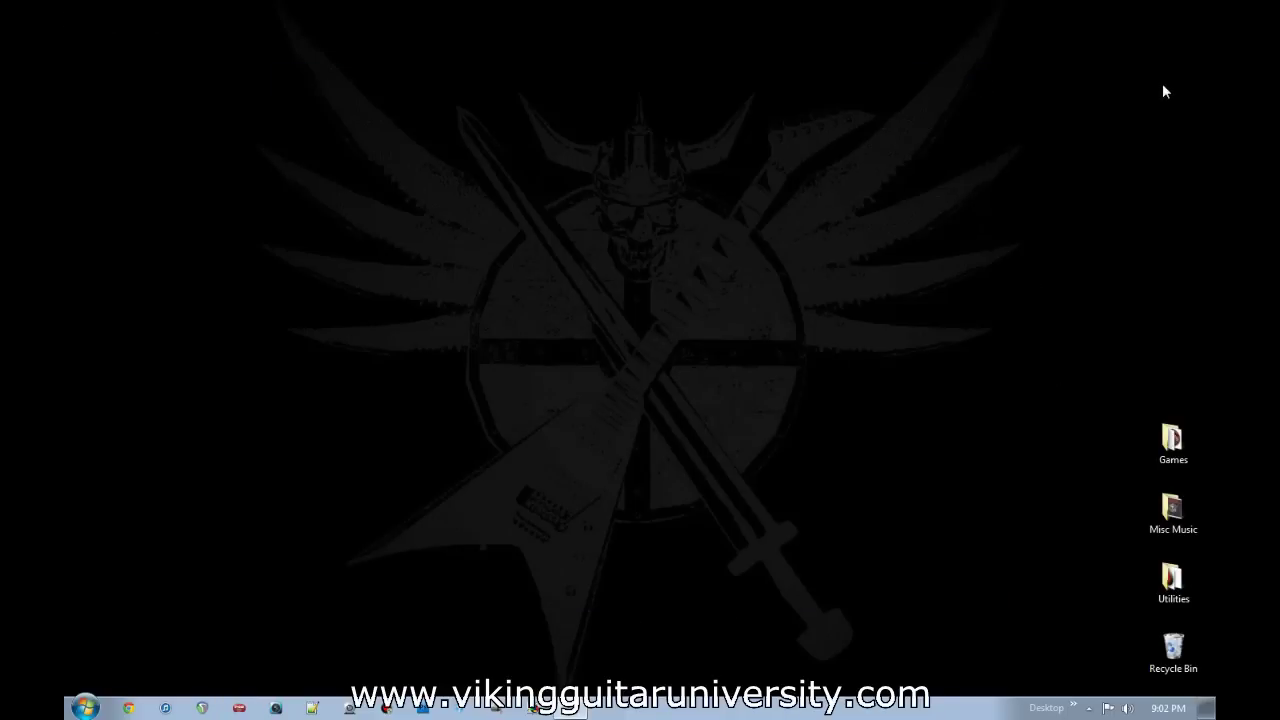